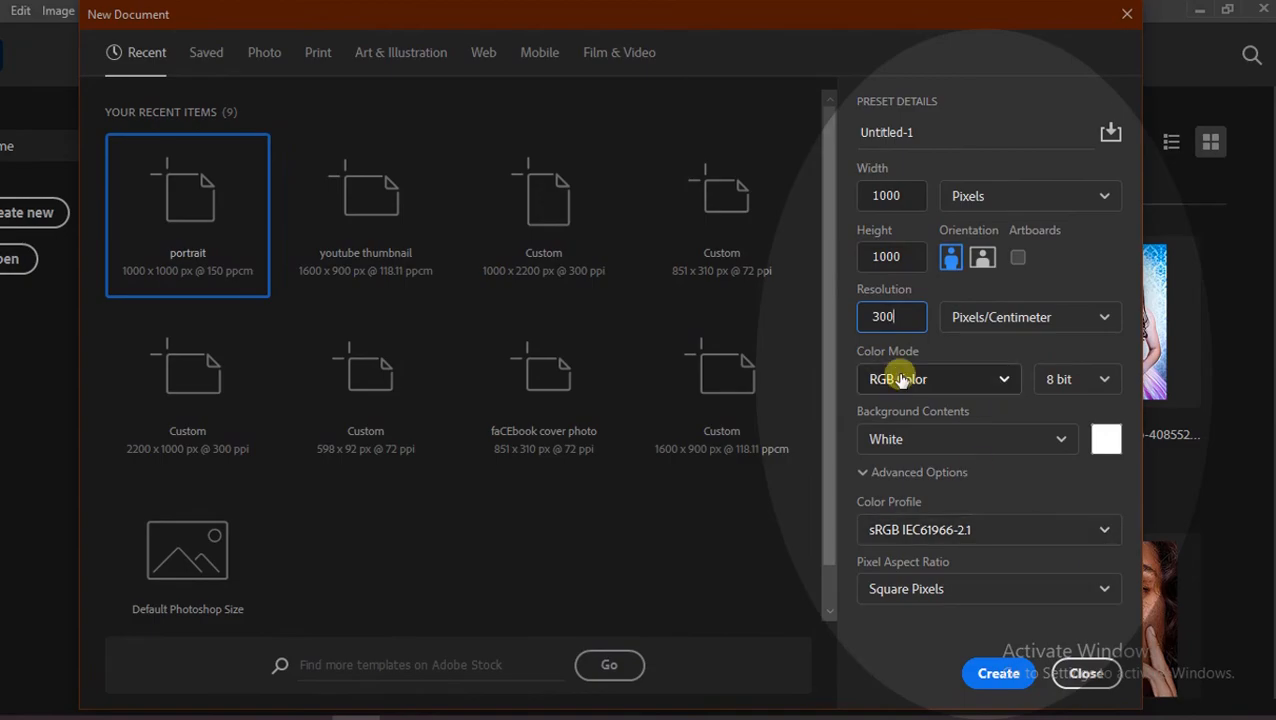
# Create a 1000 × 1000 px RGB document at 300 pixels/centimeter with a white background
pyautogui.click(918, 490)
pyautogui.click(997, 673)
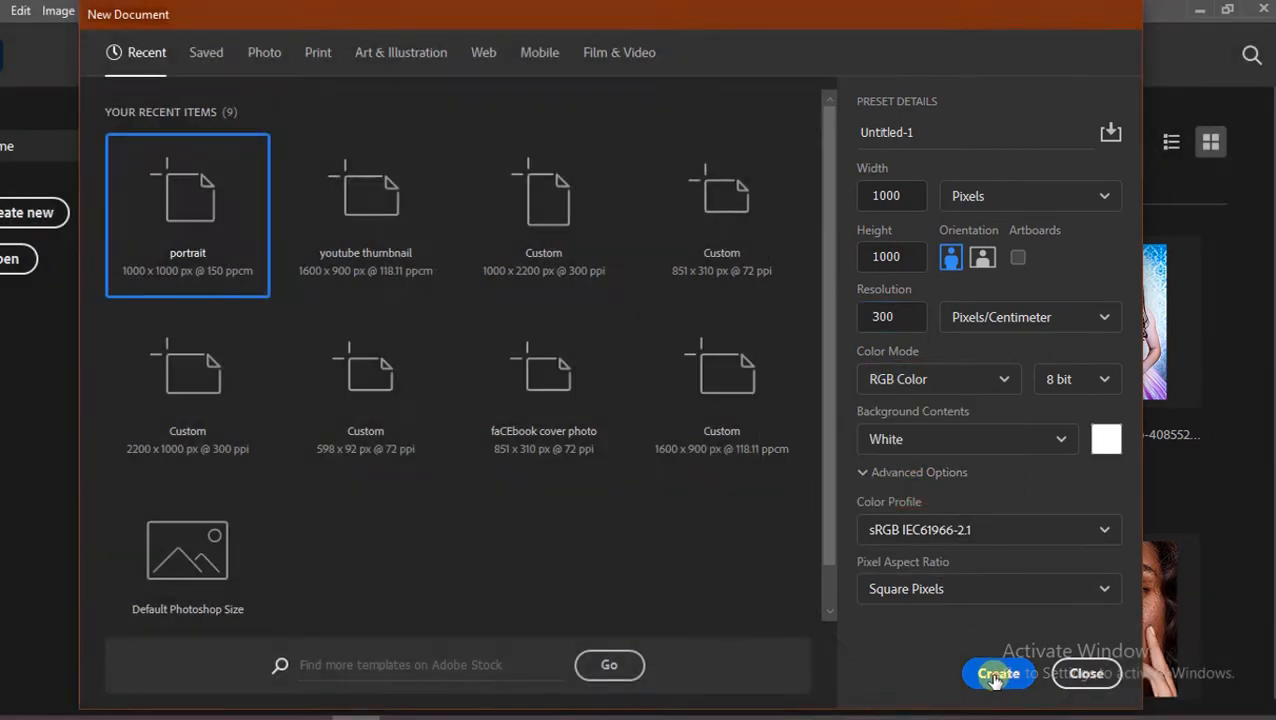
# Place the photo of the woman in the pink hoodie as an embedded image filling the canvas height
pyautogui.click(22, 10)
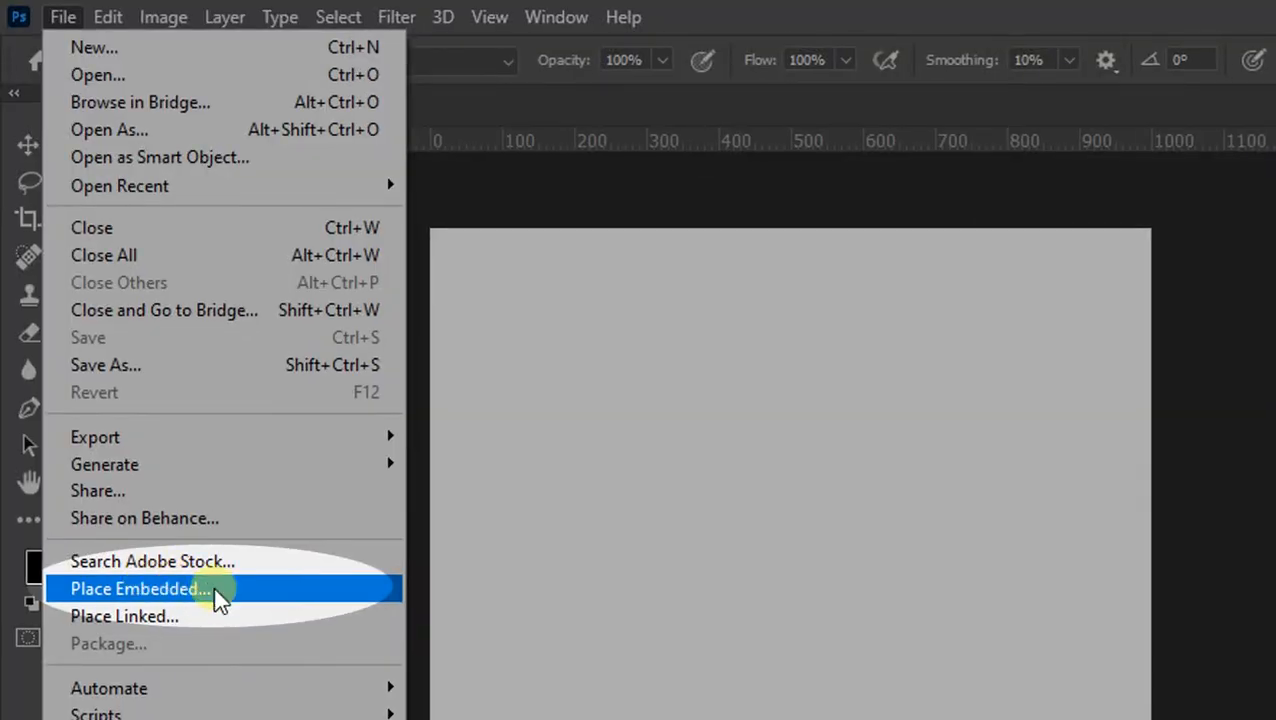
pyautogui.click(133, 568)
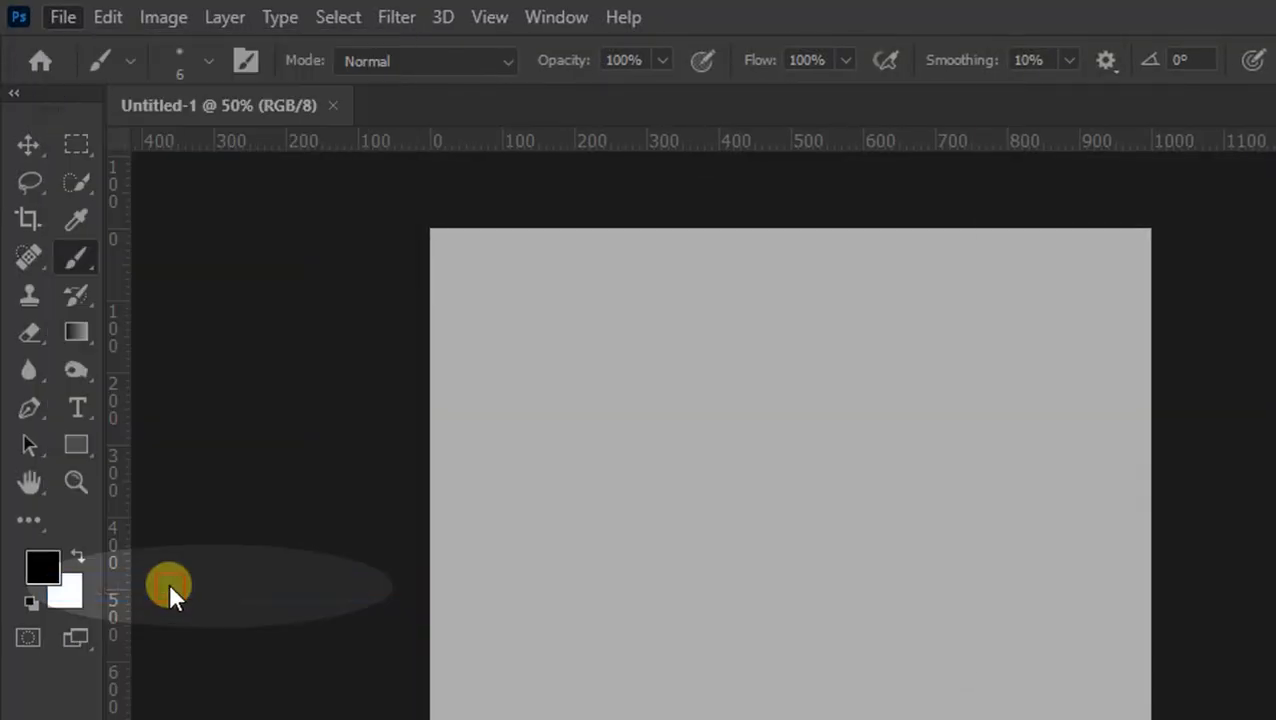
pyautogui.click(301, 300)
pyautogui.click(738, 648)
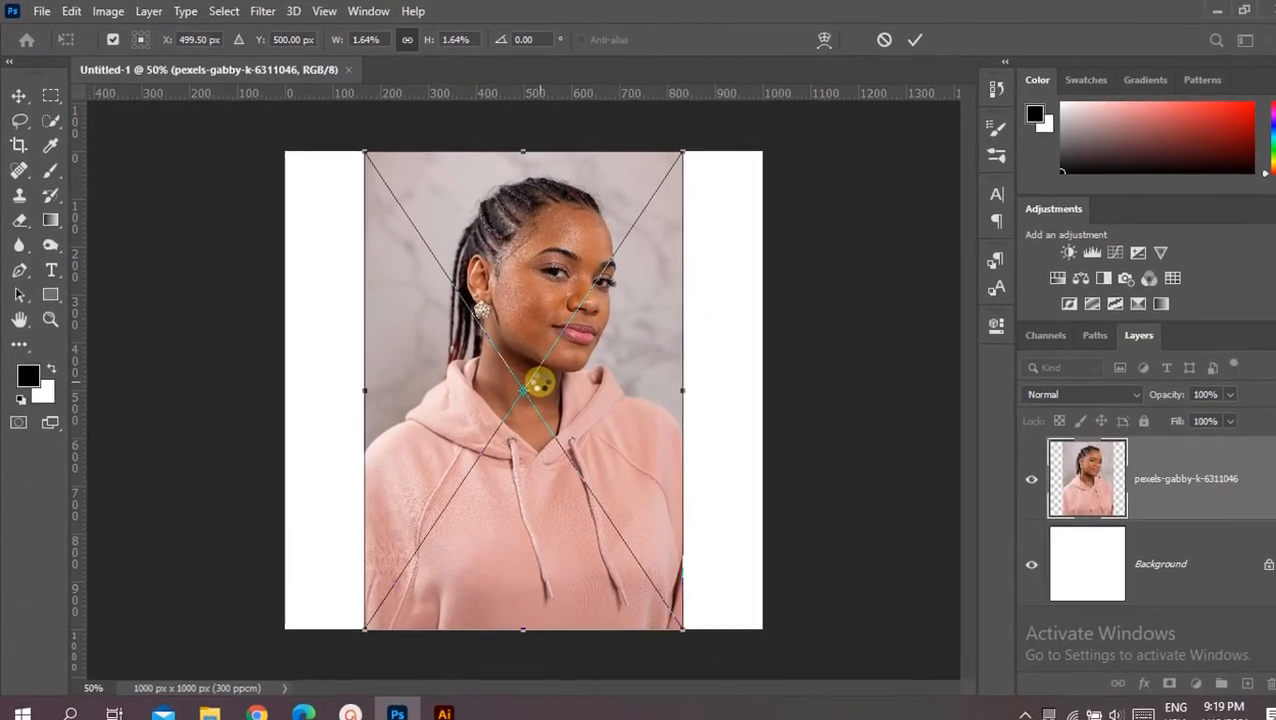
pyautogui.press('Return')
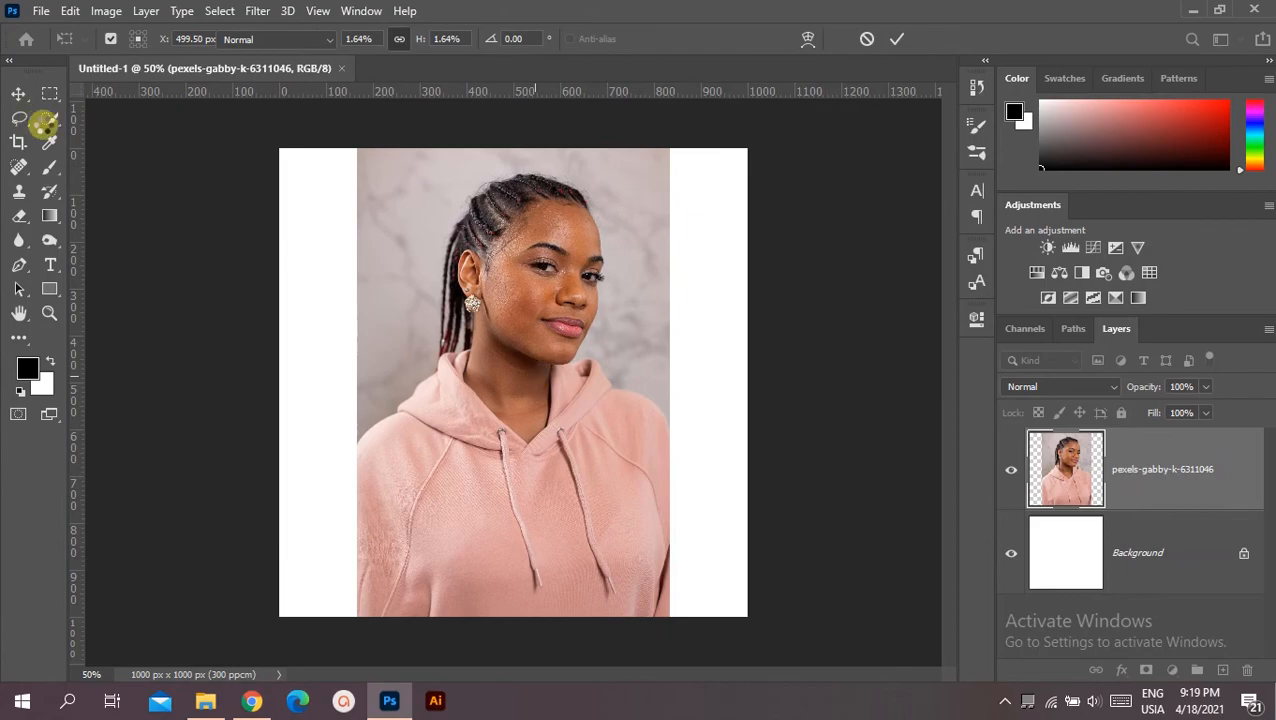
# Select the woman's face, hair and hoodie with the Quick Selection tool at a brush size of about 60
pyautogui.click(51, 120)
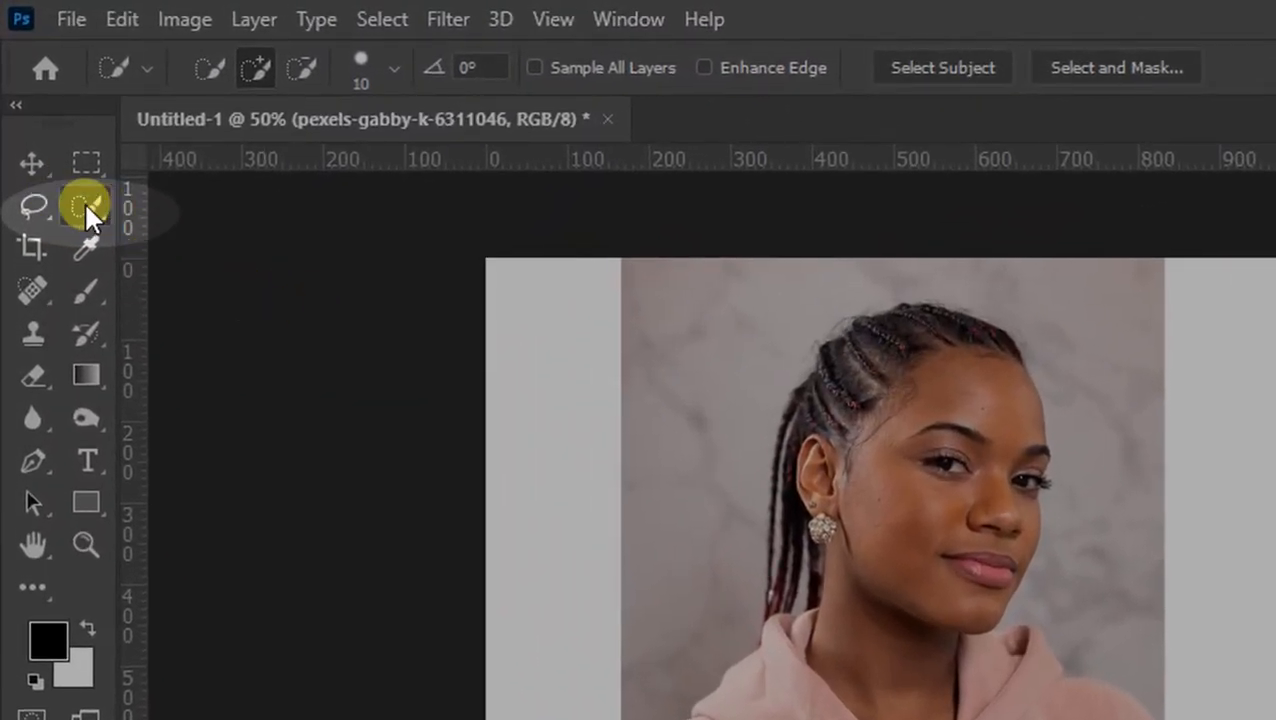
pyautogui.click(86, 210)
pyautogui.click(205, 240)
pyautogui.press(']')
pyautogui.press(']')
pyautogui.press(']')
pyautogui.press(']')
pyautogui.press(']')
pyautogui.moveTo(932, 384); pyautogui.dragTo(924, 719)
pyautogui.moveTo(458, 467)
pyautogui.mouseDown()
pyautogui.moveTo(409, 526)
pyautogui.moveTo(516, 317)
pyautogui.mouseUp()
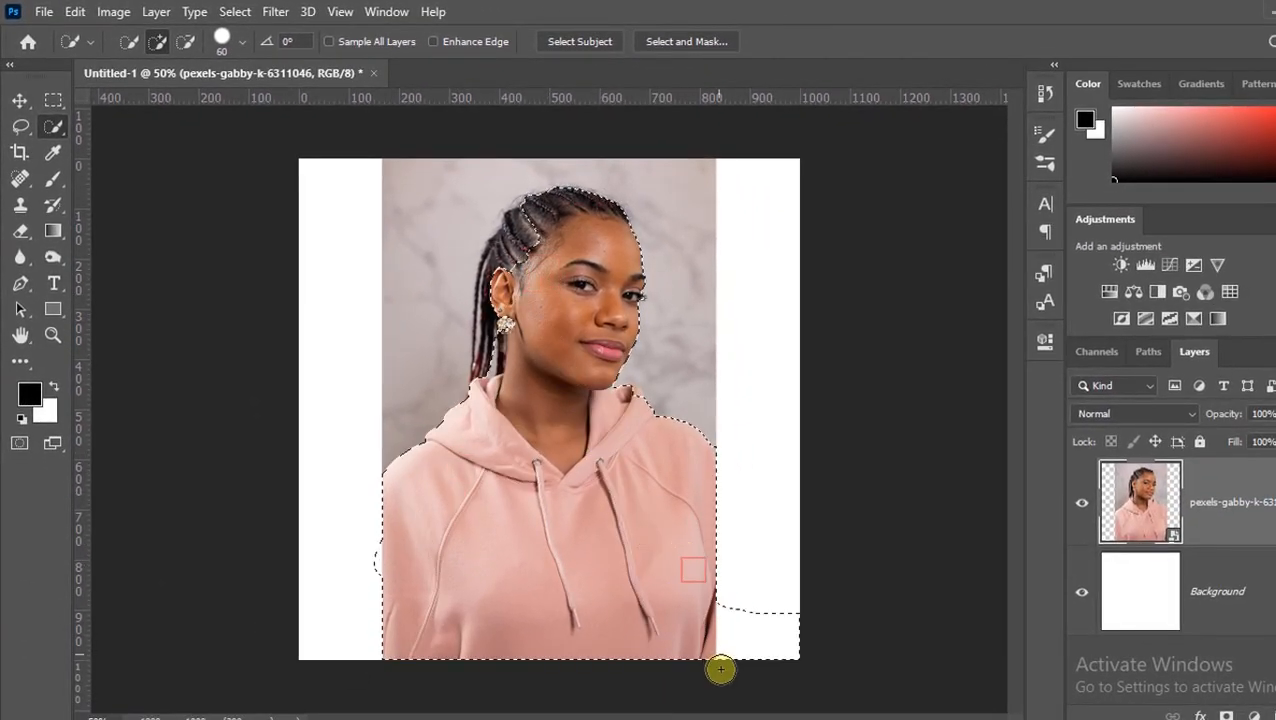
# Refine the selection around the head so it includes the braids and hanging hair behind the ear
pyautogui.hotkey('ctrl', '+')
pyautogui.hotkey('ctrl', '+')
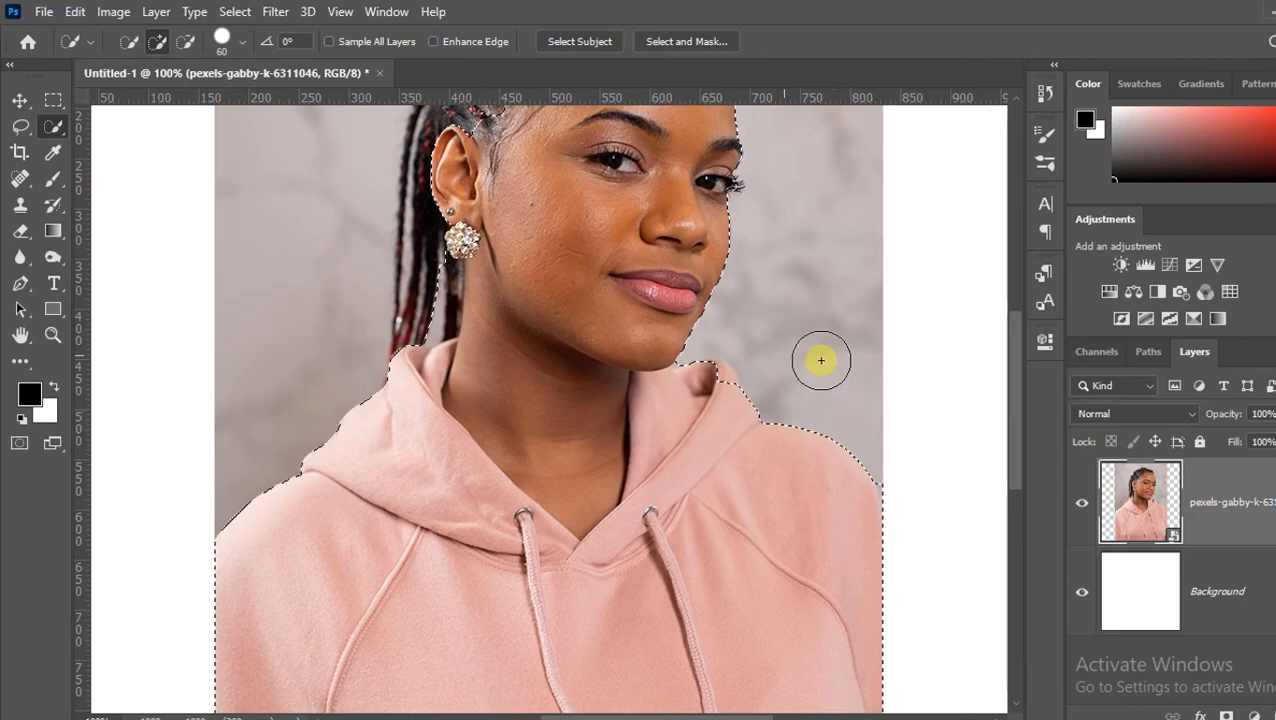
pyautogui.scroll(3, 692, 421)
pyautogui.moveTo(703, 413)
pyautogui.mouseDown()
pyautogui.moveTo(692, 421)
pyautogui.moveTo(500, 249)
pyautogui.mouseUp()
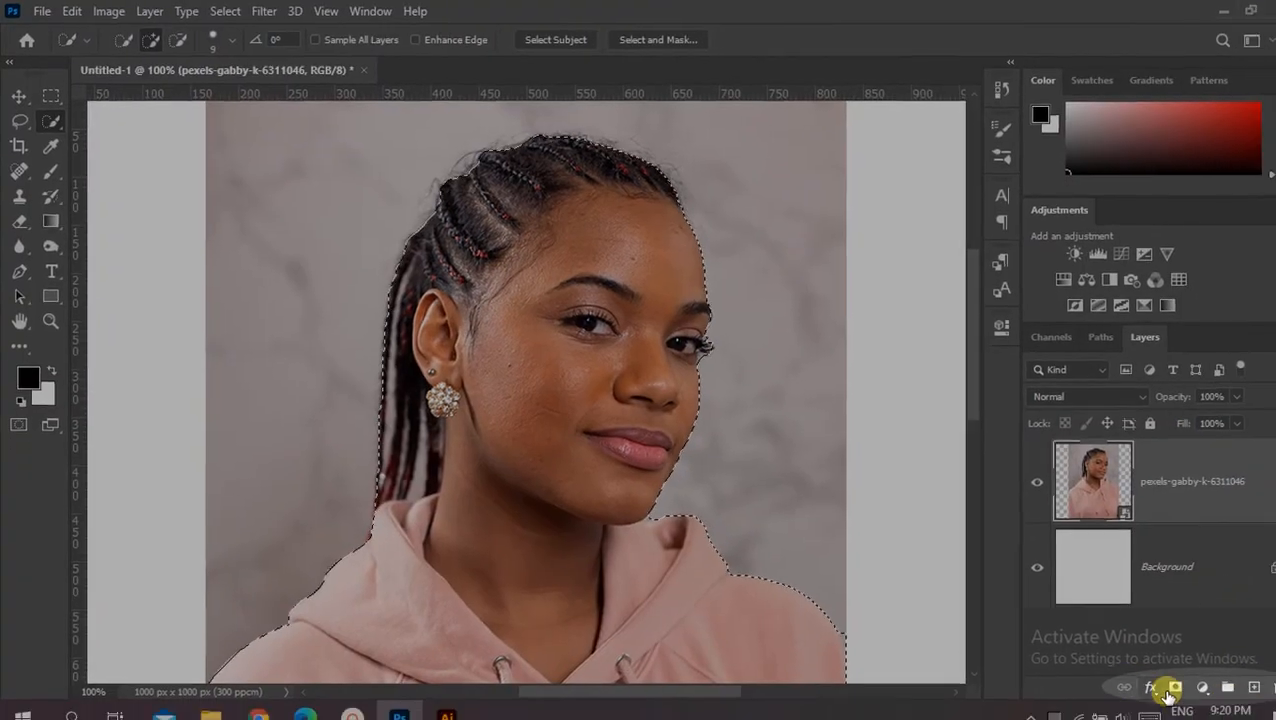
# Mask the photo with the selection and refine the mask along the braids and eyelashes with the Refine Edge Brush
pyautogui.click(1226, 716)
pyautogui.doubleClick(1115, 400)
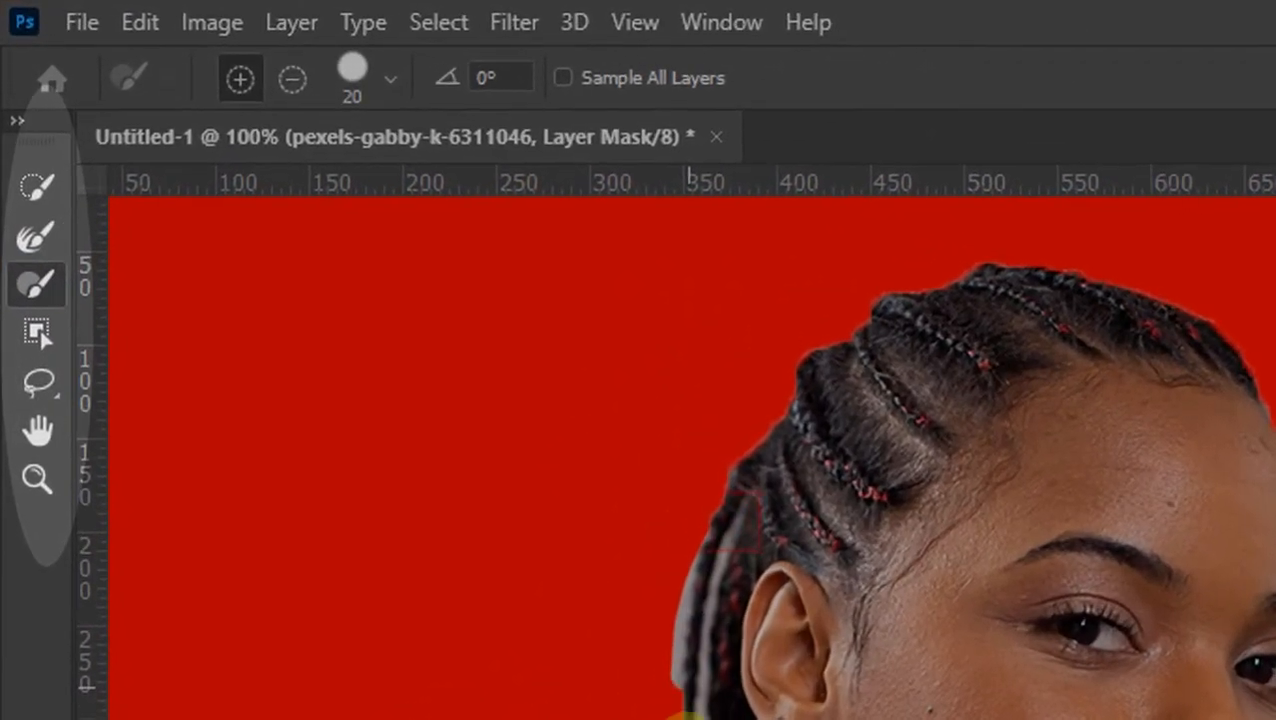
pyautogui.click(29, 237)
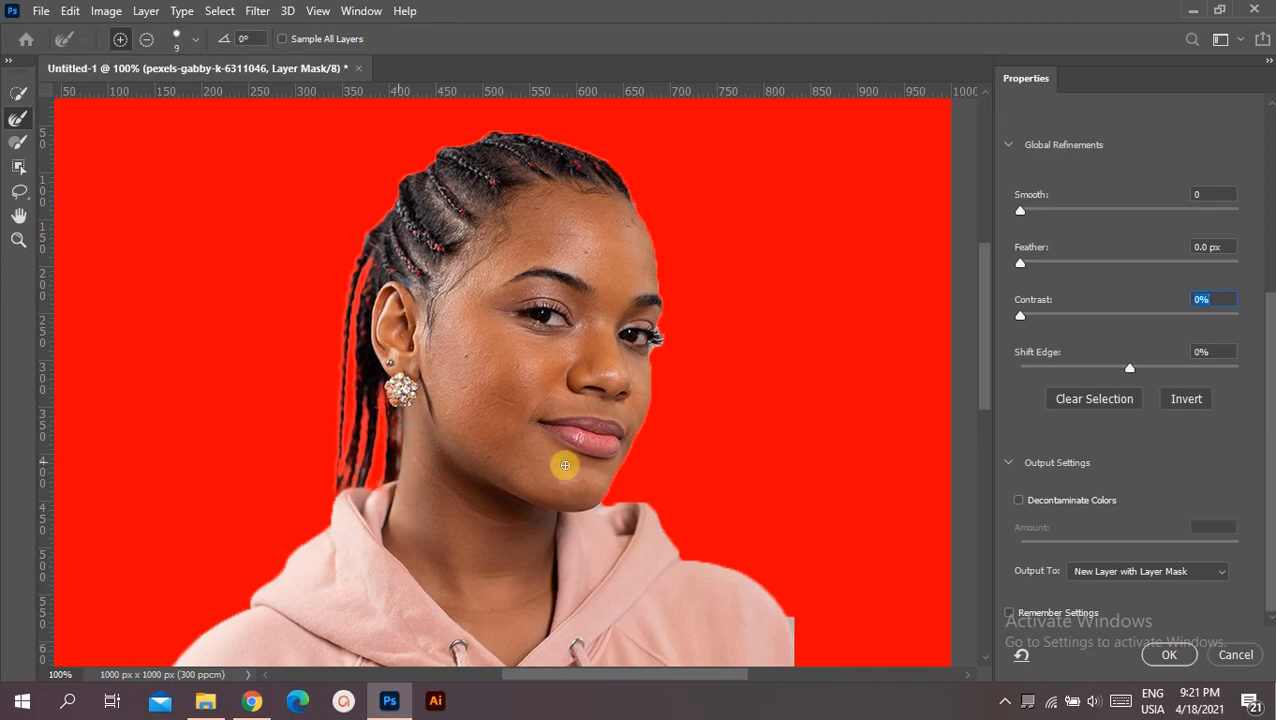
pyautogui.hotkey('ctrl', '+')
pyautogui.hotkey('ctrl', '+')
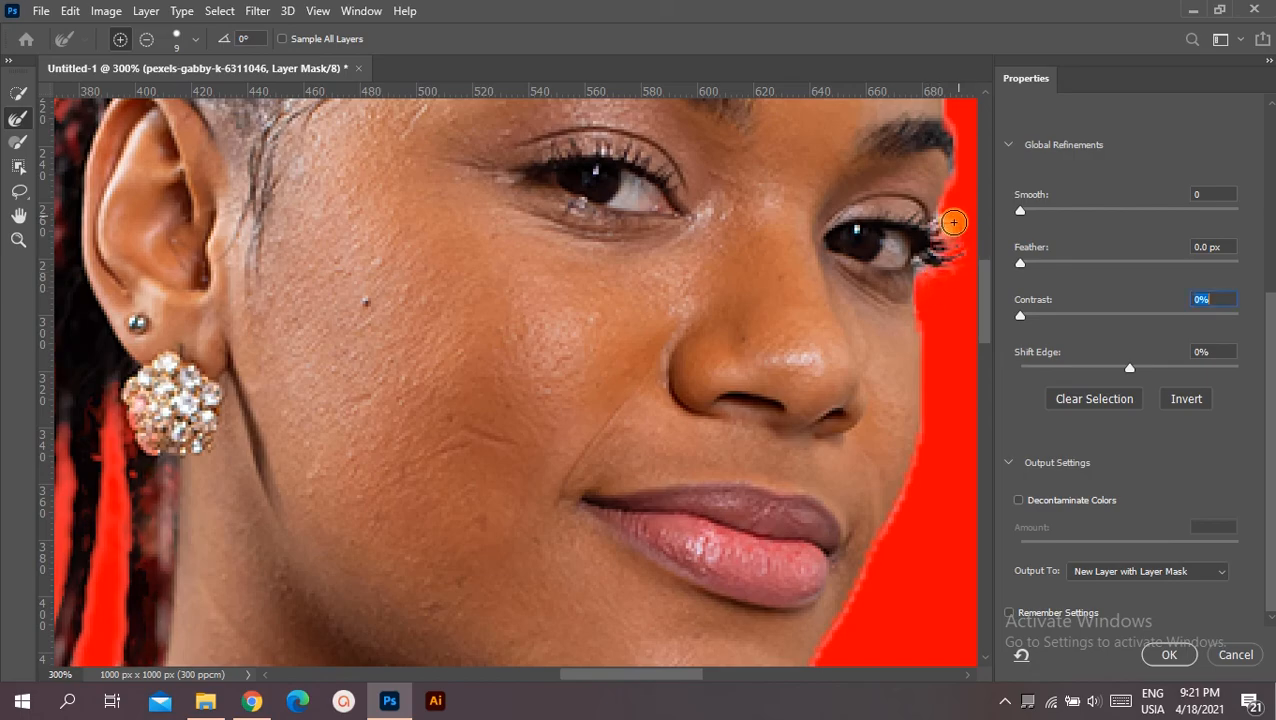
pyautogui.hotkey('ctrl', '-')
pyautogui.hotkey('ctrl', '-')
pyautogui.hotkey('ctrl', '-')
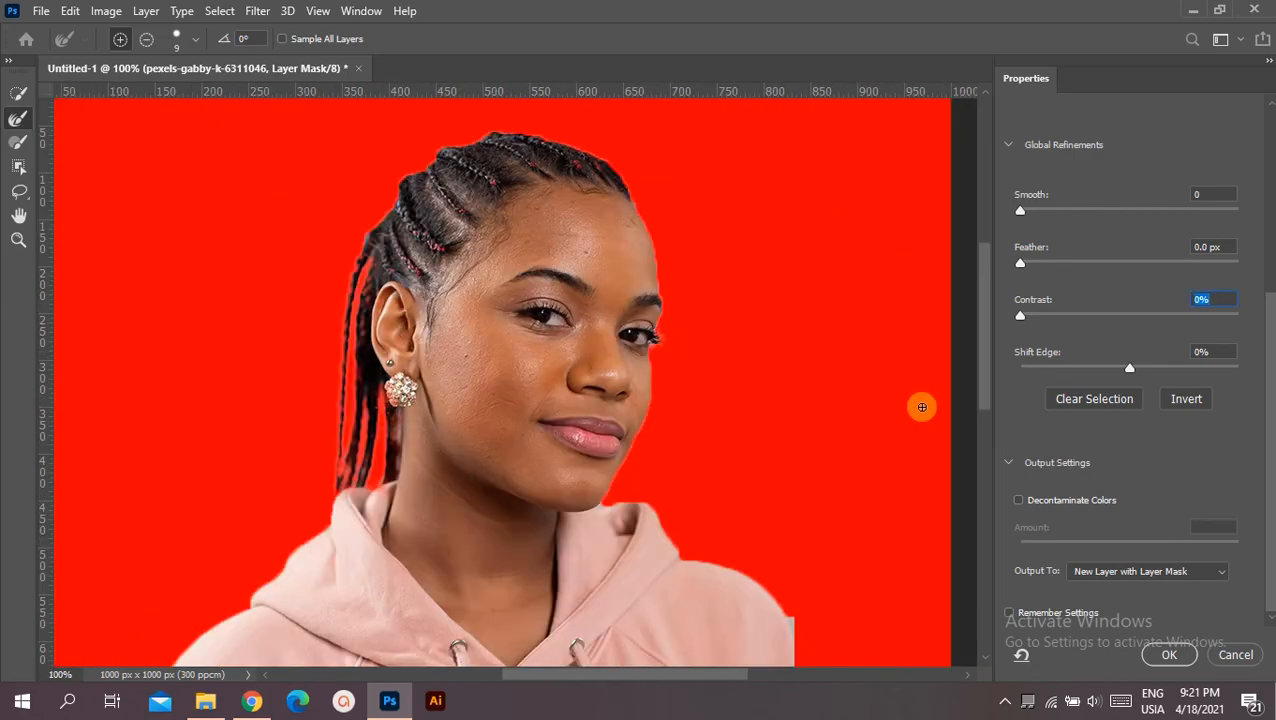
# Clean up the mask edge at the hoodie's shoulder beside the straight photo border with the Brush tool
pyautogui.scroll(-2, 982, 307)
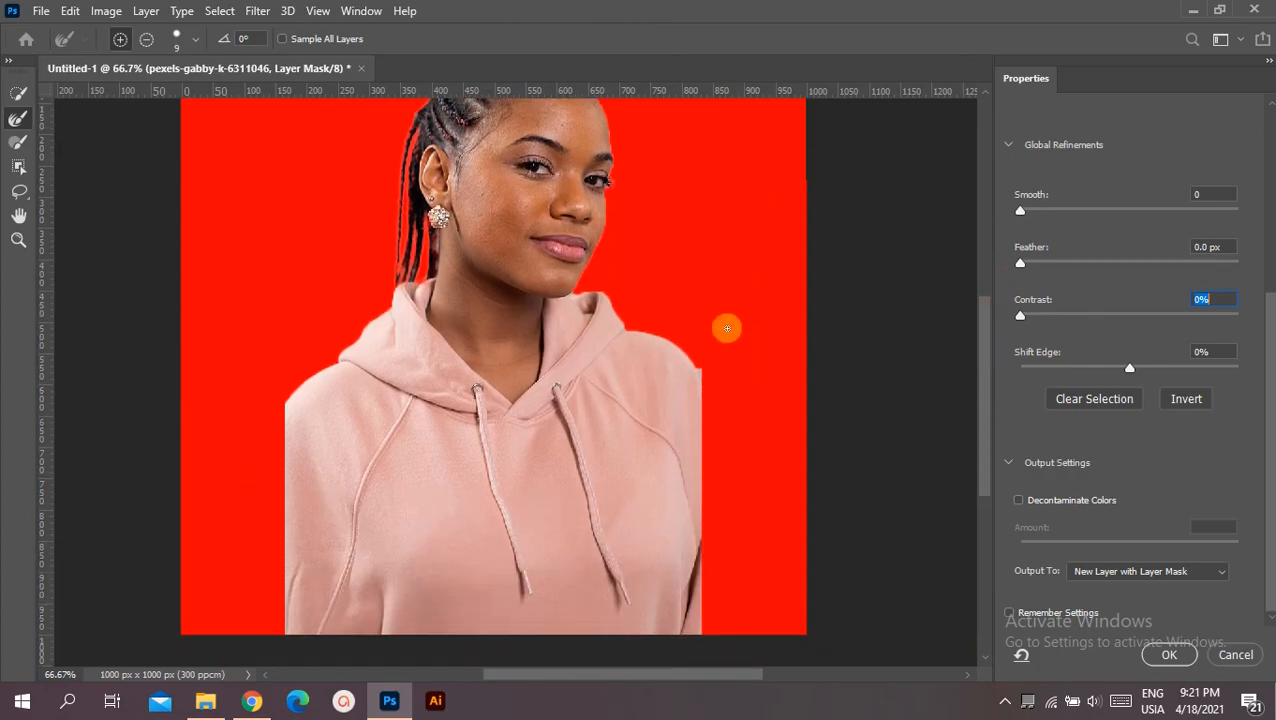
pyautogui.press('b')
pyautogui.hotkey('ctrl', '+')
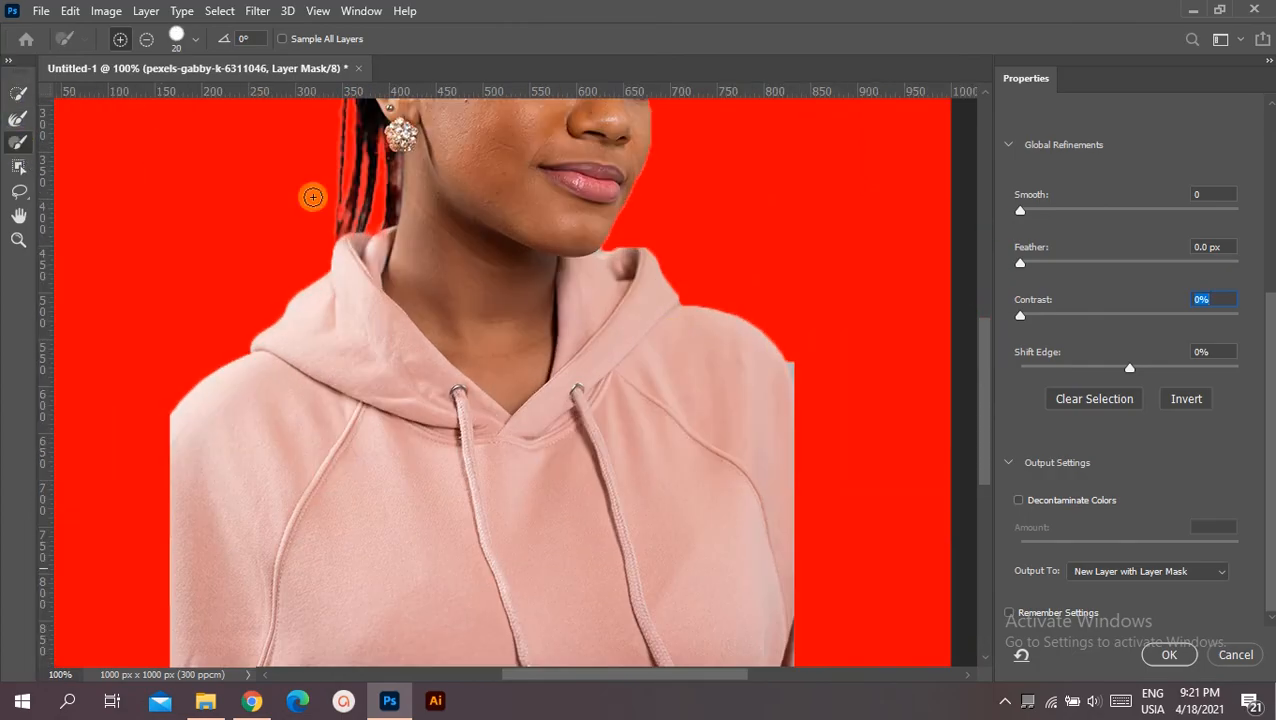
pyautogui.press('alt')
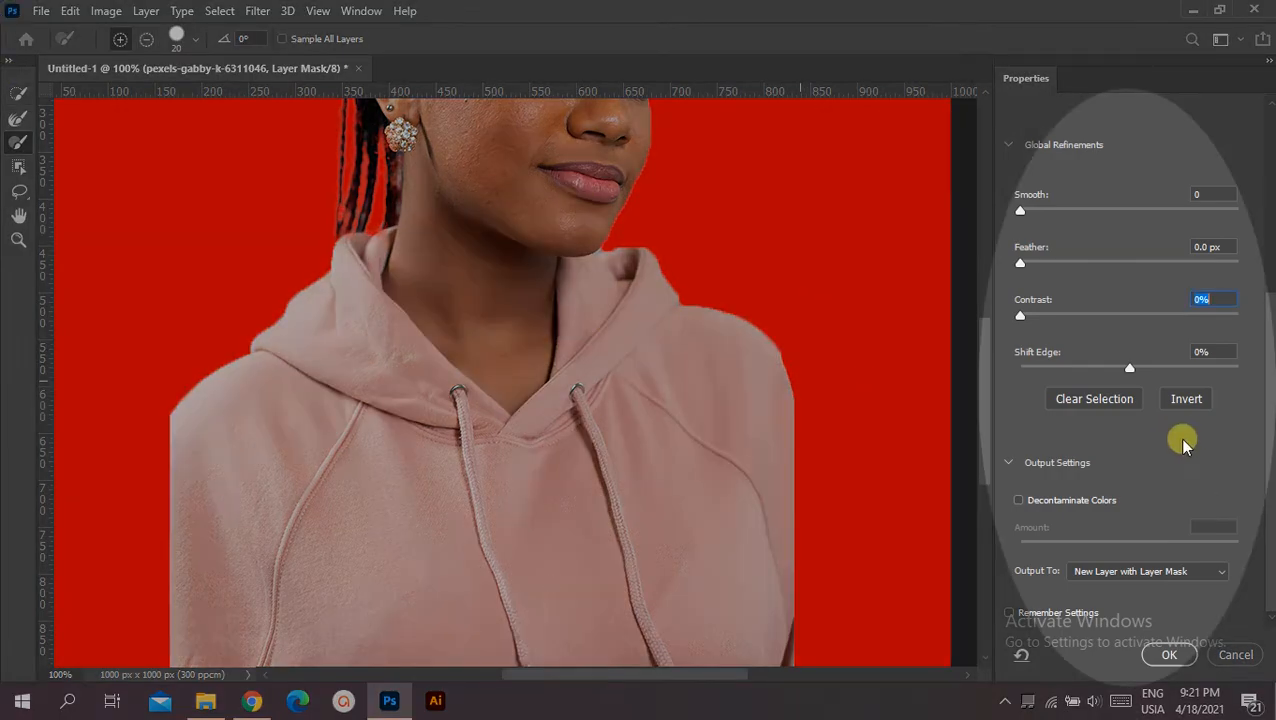
# Set the mask's feather to 4.1 px and contrast to 44%, decontaminate colors, and output to a new layer with layer mask
pyautogui.moveTo(1020, 263); pyautogui.dragTo(1067, 262)
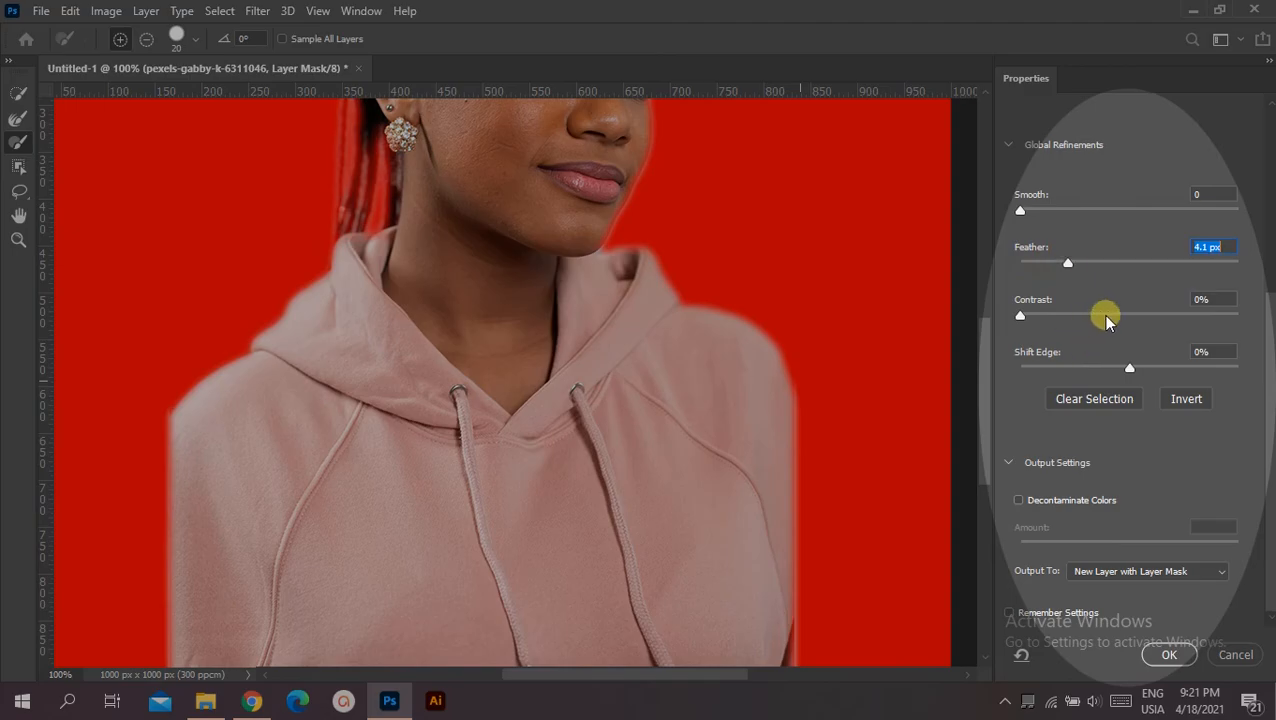
pyautogui.click(1106, 316)
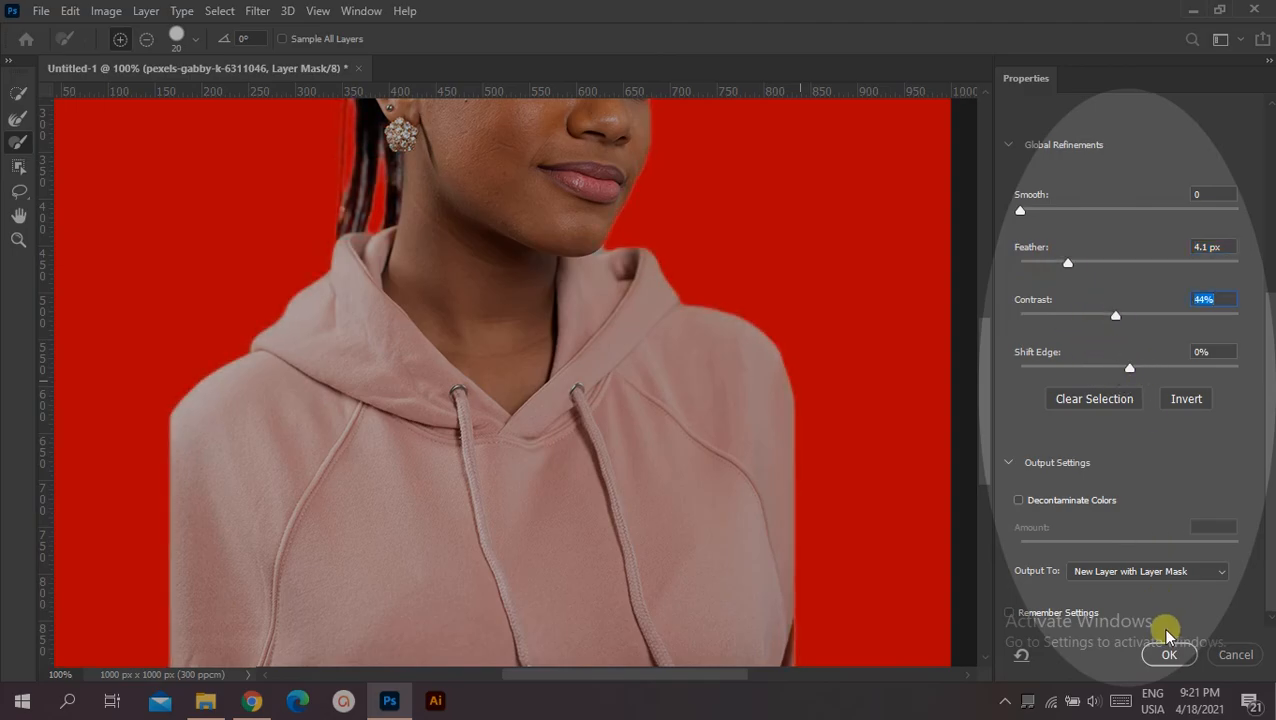
pyautogui.click(1018, 501)
pyautogui.click(1159, 571)
pyautogui.click(1135, 630)
pyautogui.click(1166, 654)
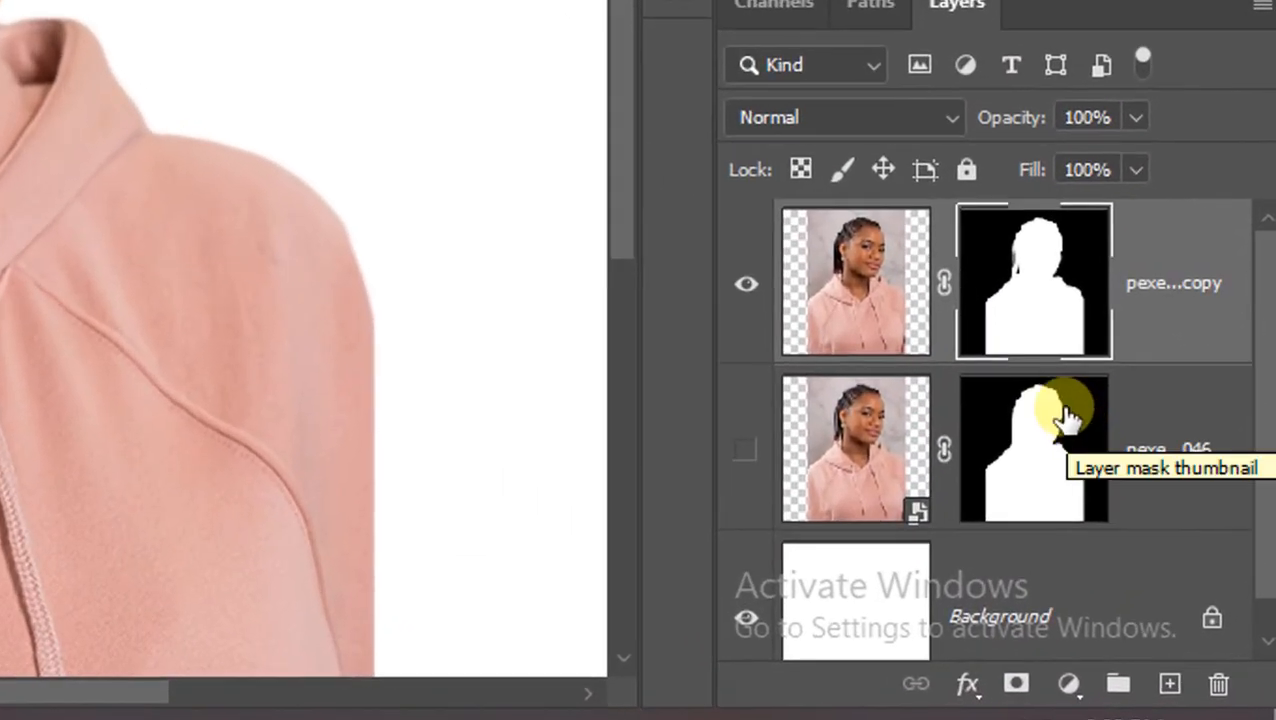
# Delete the hidden original photo layer and convert the masked copy to a smart object
pyautogui.moveTo(1099, 478); pyautogui.dragTo(1210, 688)
pyautogui.rightClick(1217, 295)
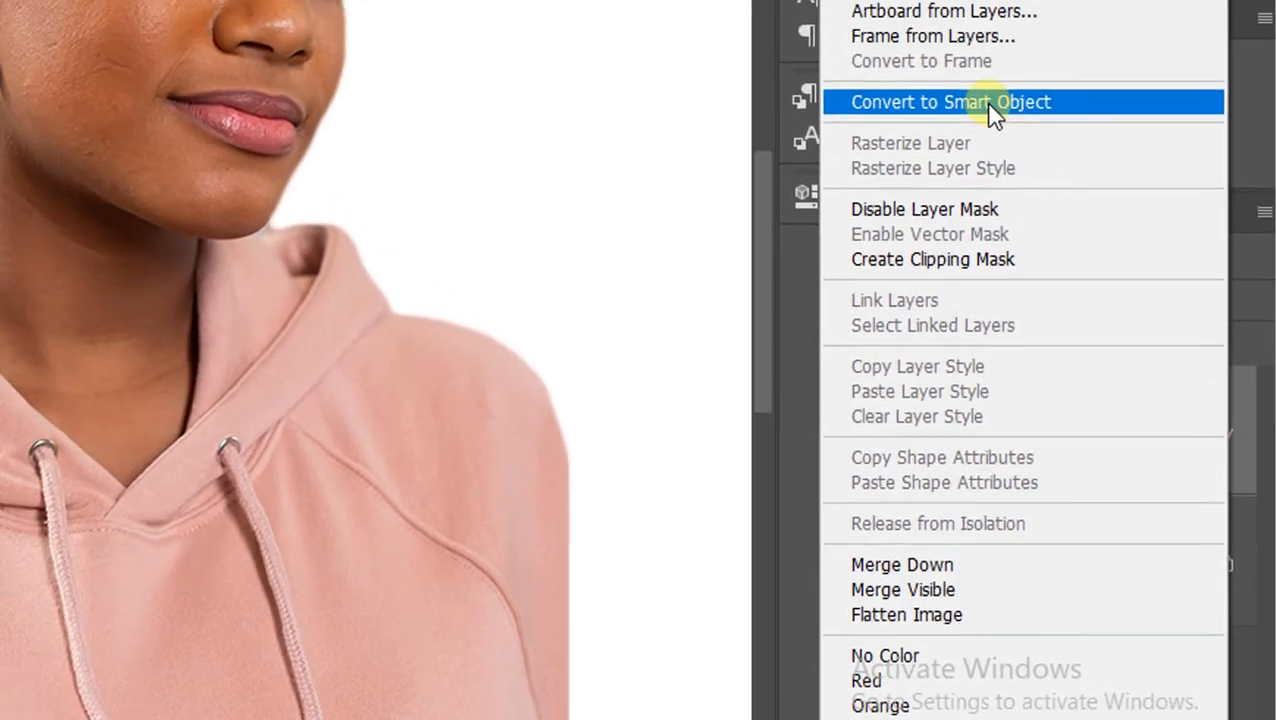
pyautogui.click(997, 114)
# Rasterize the cutout layer and convert it back to a smart object
pyautogui.rightClick(1125, 564)
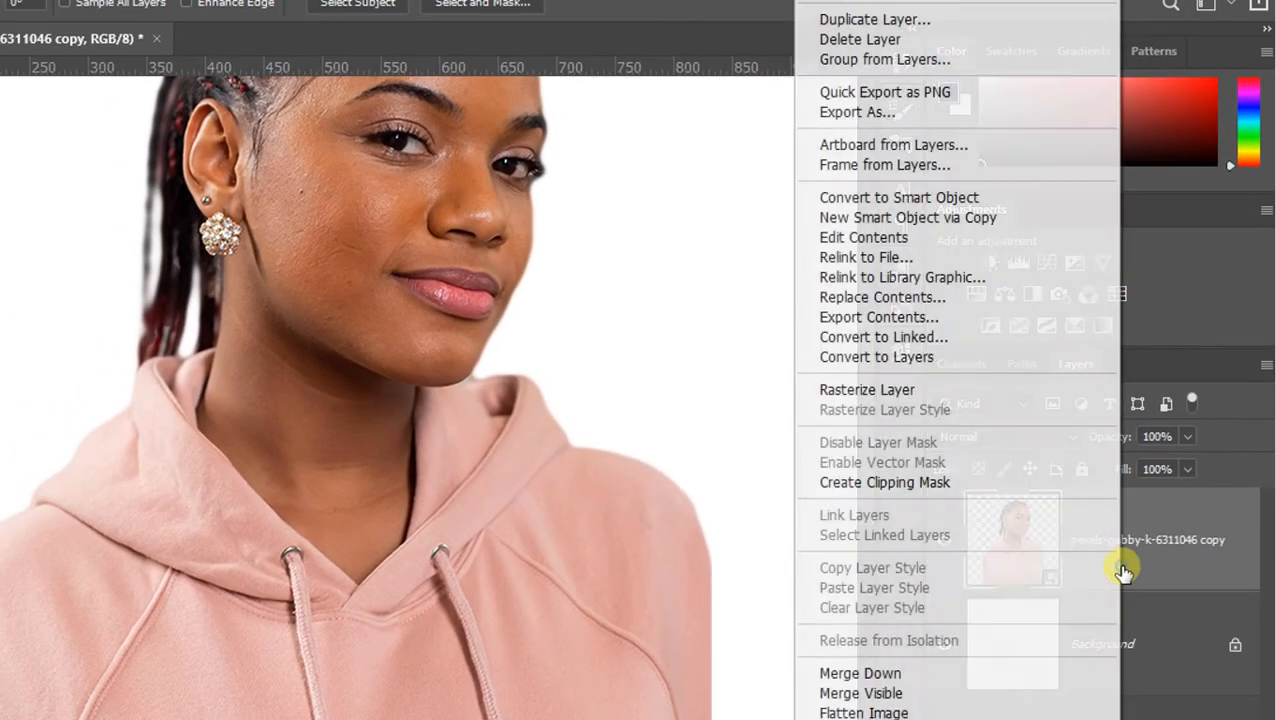
pyautogui.click(848, 390)
pyautogui.rightClick(1114, 521)
pyautogui.click(897, 277)
# Hide the Background layer and scale the cutout down to about half the canvas width, centred on the lower edge
pyautogui.hotkey('ctrl', '0')
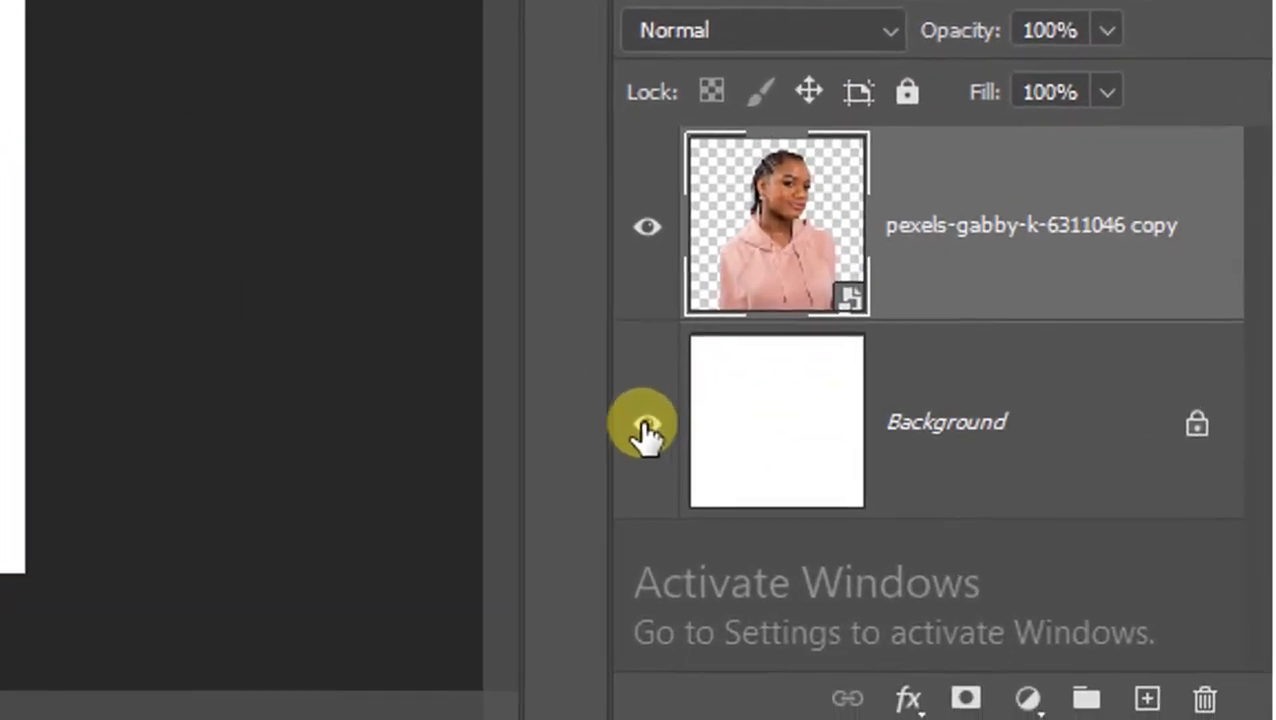
pyautogui.click(645, 425)
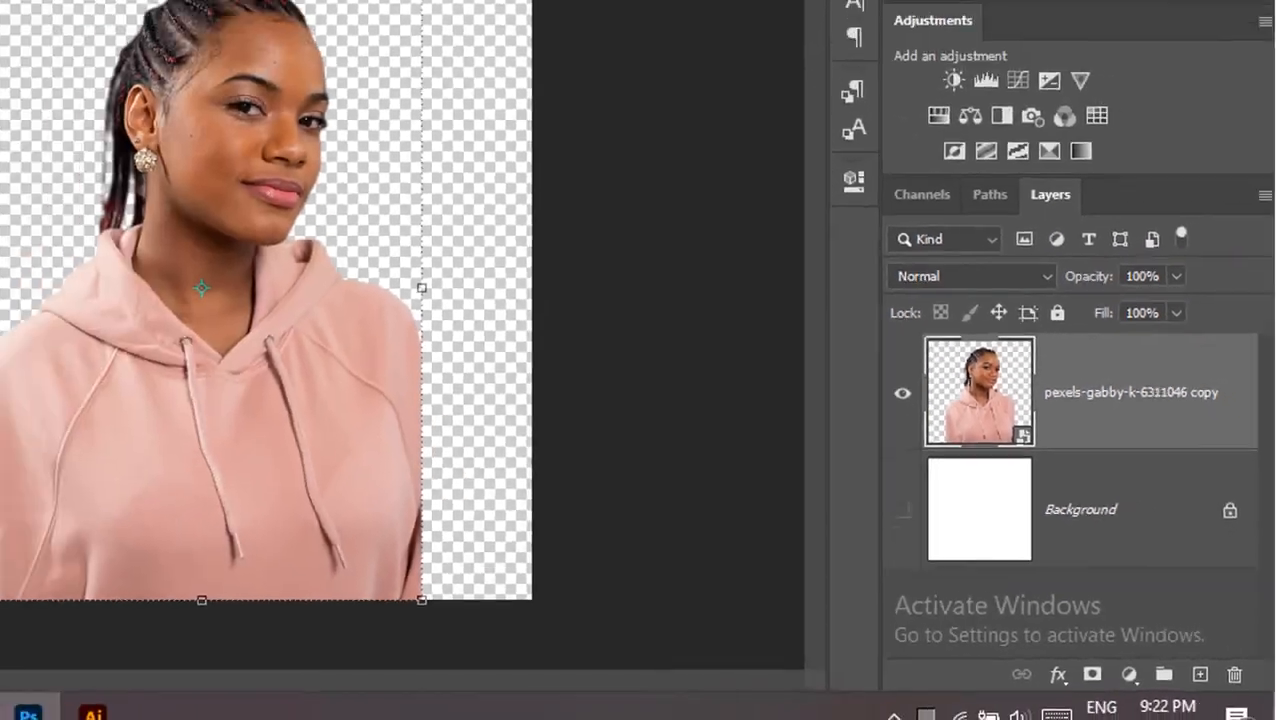
pyautogui.moveTo(668, 170); pyautogui.dragTo(630, 296)
pyautogui.moveTo(513, 470); pyautogui.dragTo(549, 470)
pyautogui.press('Return')
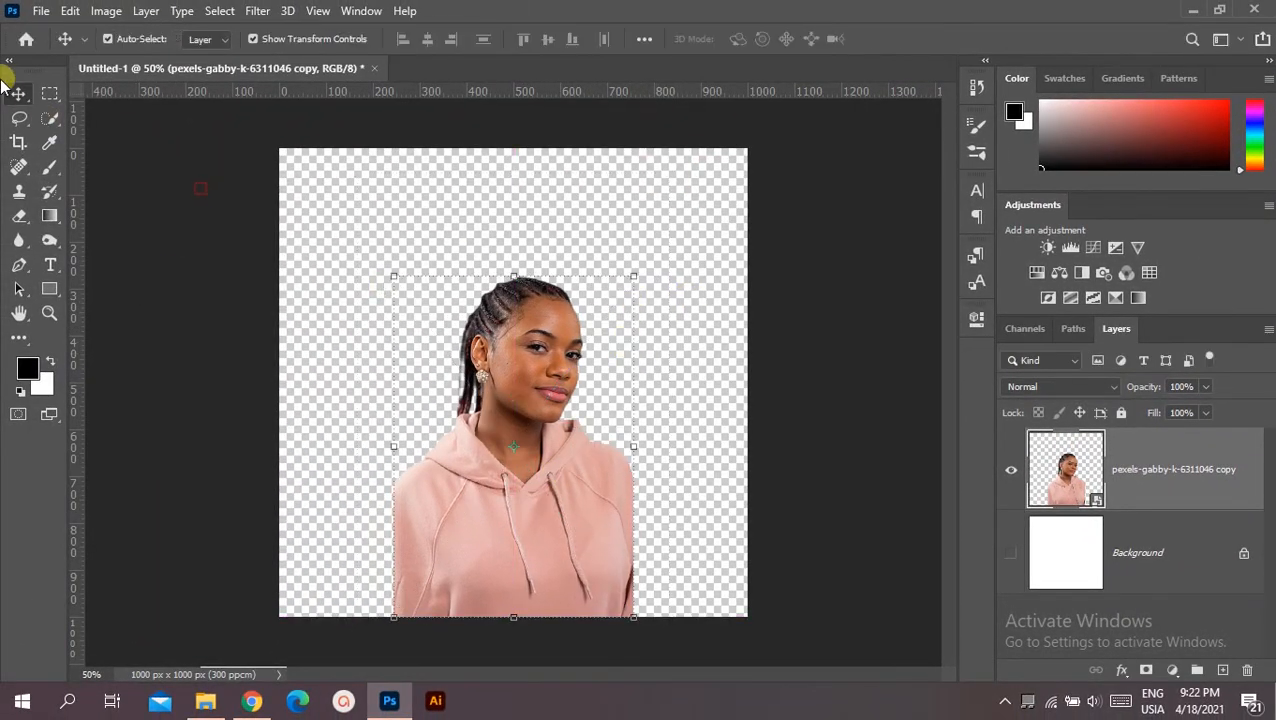
# Outline the woman's head and neck with the Lasso tool and copy the selection to a new layer
pyautogui.click(20, 121)
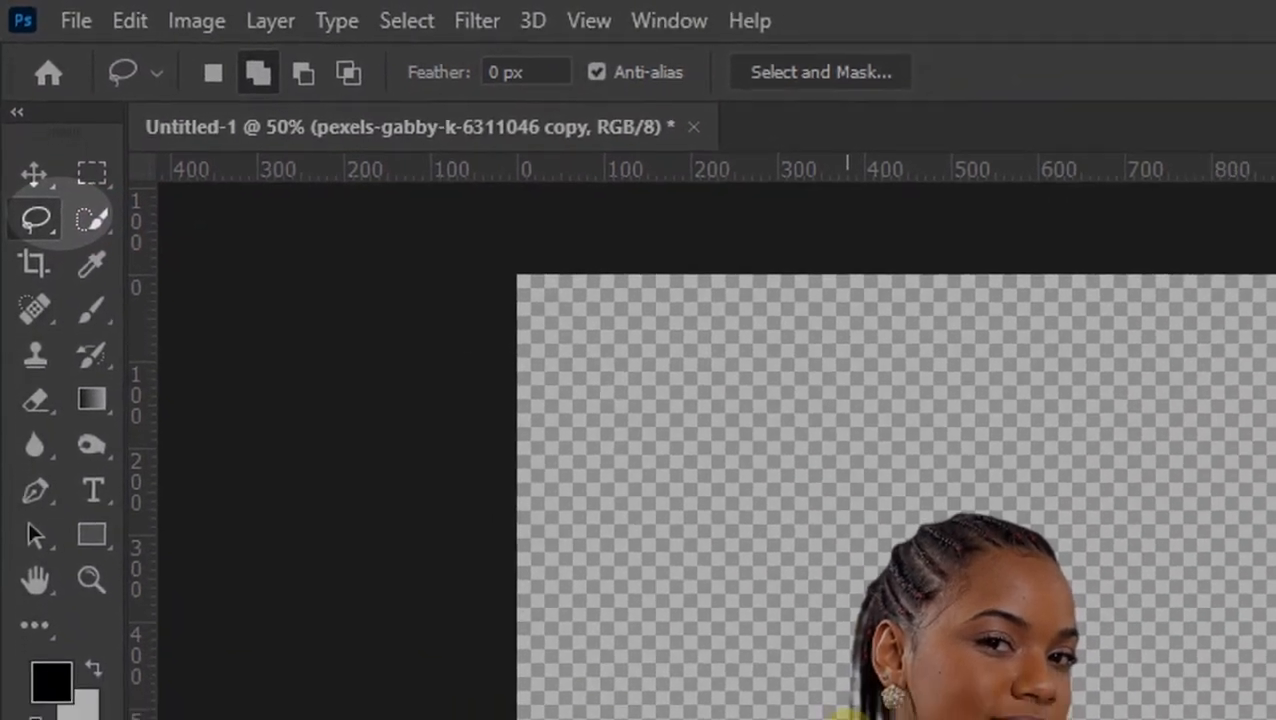
pyautogui.moveTo(458, 382); pyautogui.dragTo(493, 272)
pyautogui.moveTo(548, 303)
pyautogui.mouseDown()
pyautogui.moveTo(674, 384)
pyautogui.moveTo(647, 445)
pyautogui.mouseUp()
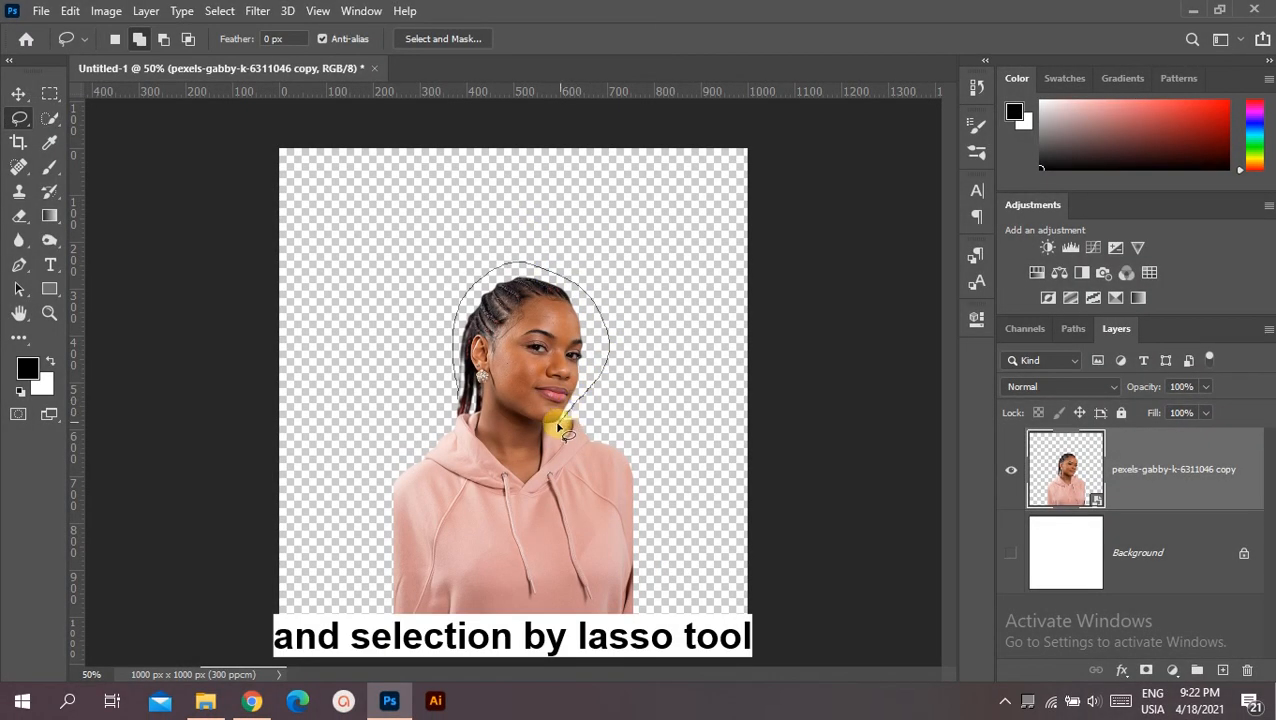
pyautogui.moveTo(460, 400); pyautogui.dragTo(462, 404)
pyautogui.hotkey('ctrl', 'j')
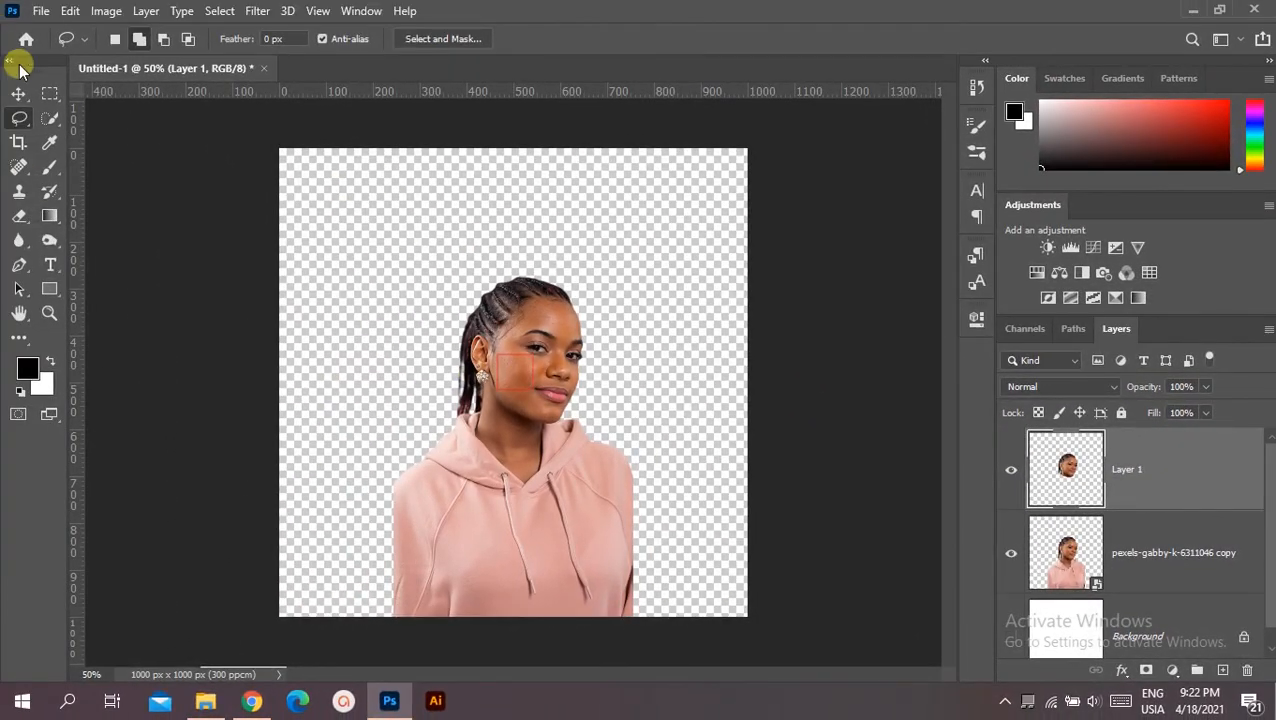
# Convert the copied head layer to a smart object
pyautogui.click(18, 97)
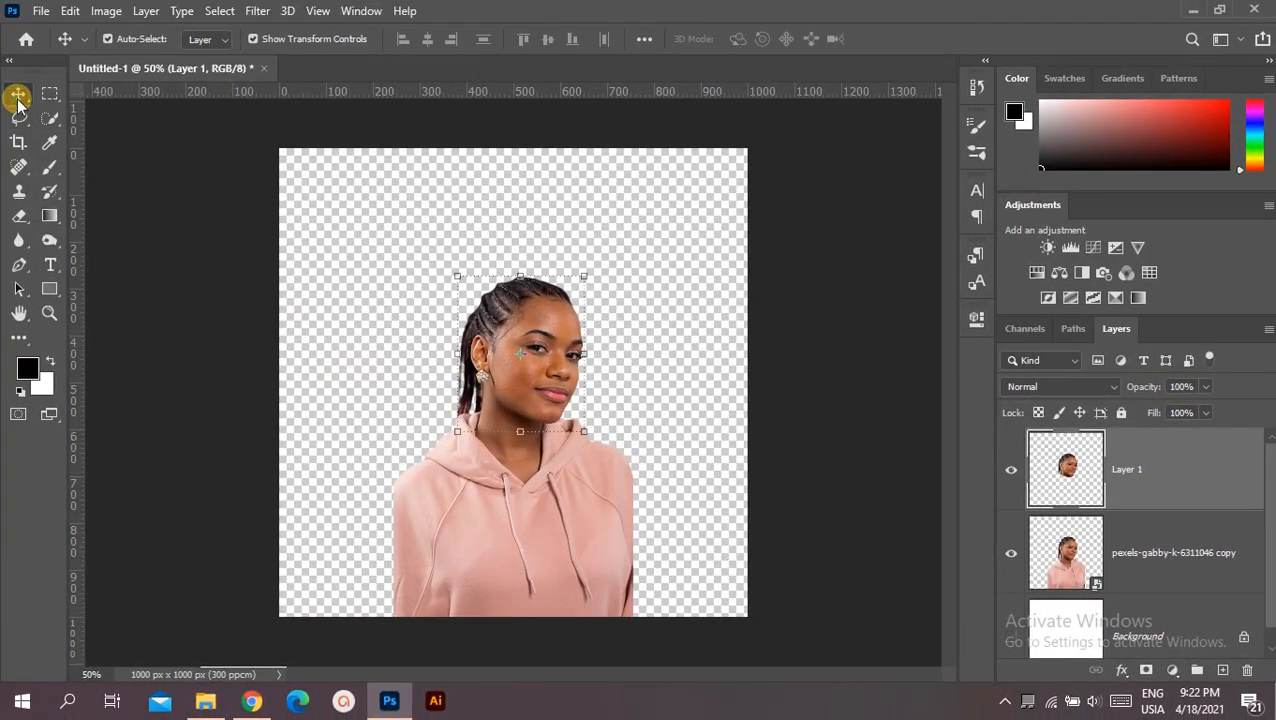
pyautogui.hotkey('ctrl', 't')
pyautogui.press('Escape')
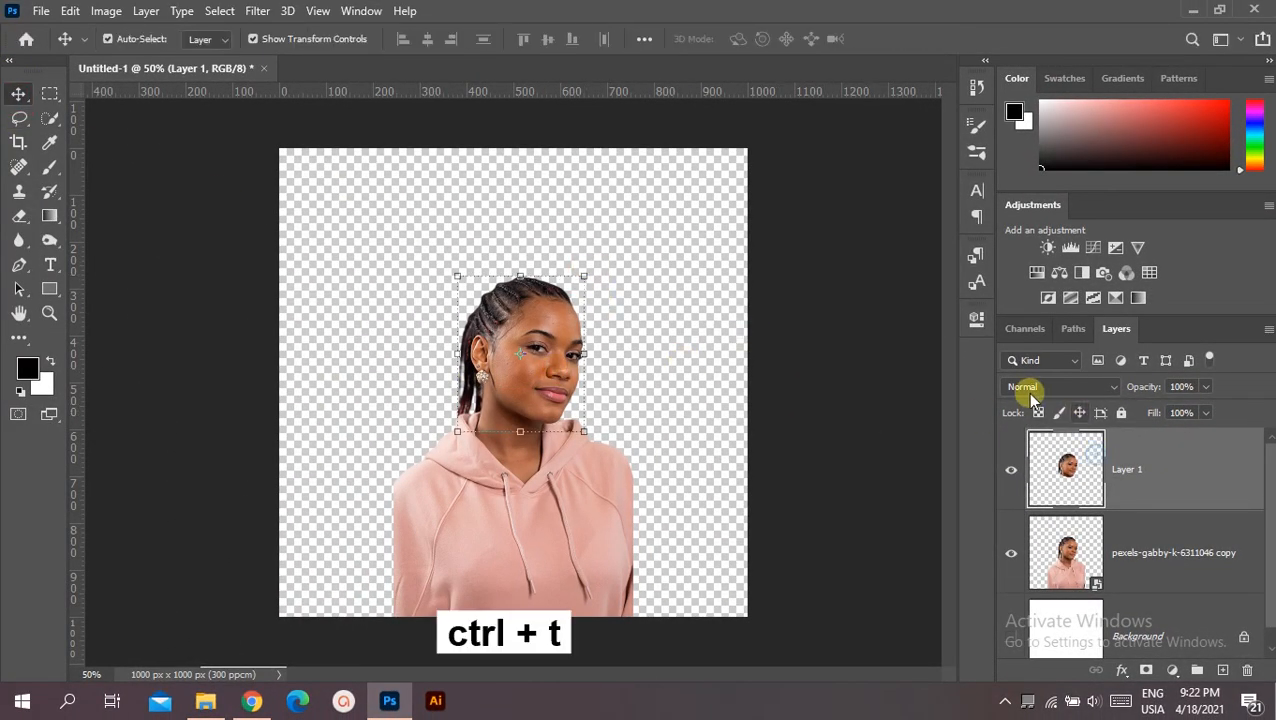
pyautogui.rightClick(1040, 440)
pyautogui.click(952, 258)
# Enlarge the head to about 169%, rotate it about 0.2°, and position it over the neck of the body
pyautogui.hotkey('ctrl', 't')
pyautogui.moveTo(587, 270); pyautogui.dragTo(678, 199)
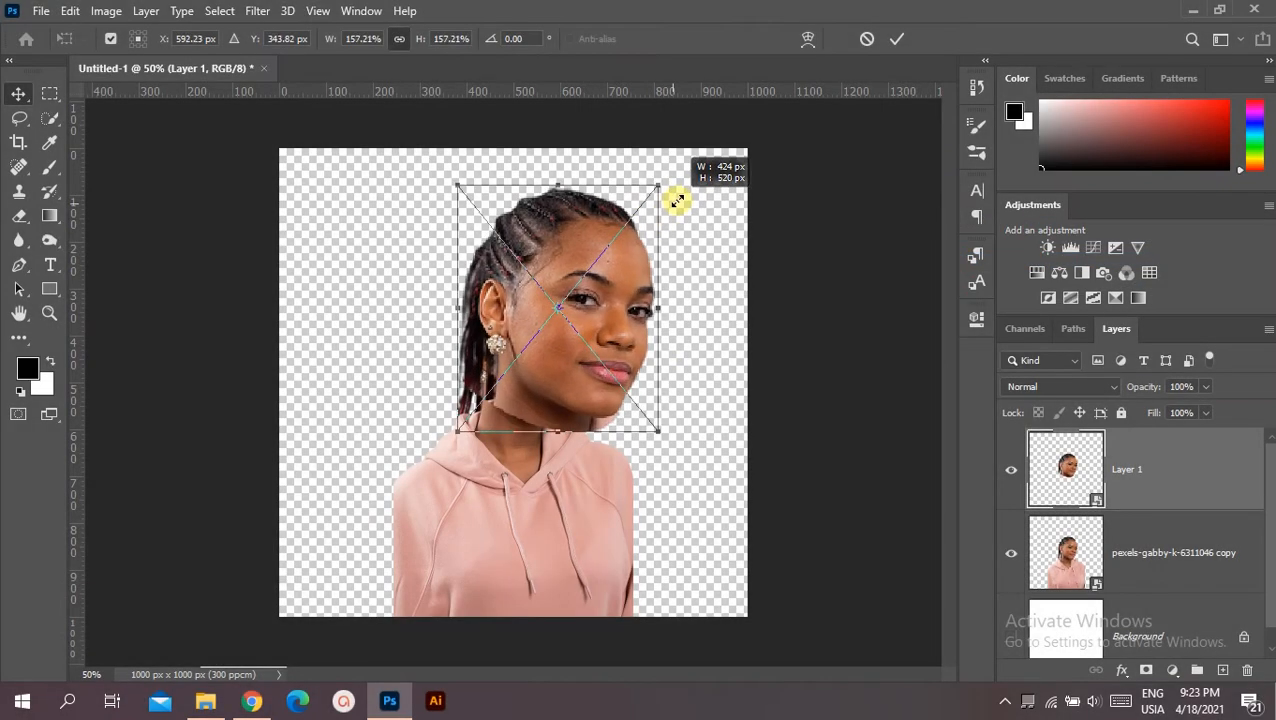
pyautogui.moveTo(598, 362); pyautogui.dragTo(561, 364)
pyautogui.moveTo(719, 415); pyautogui.dragTo(721, 417)
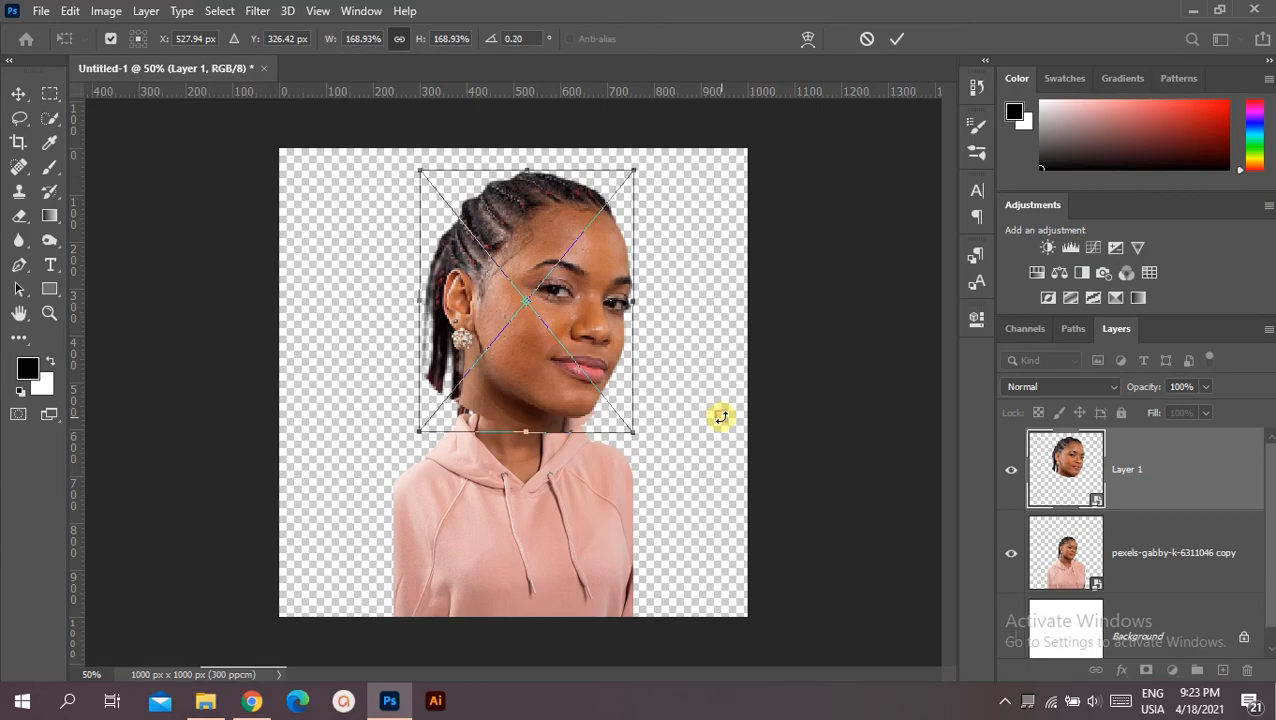
pyautogui.press('Return')
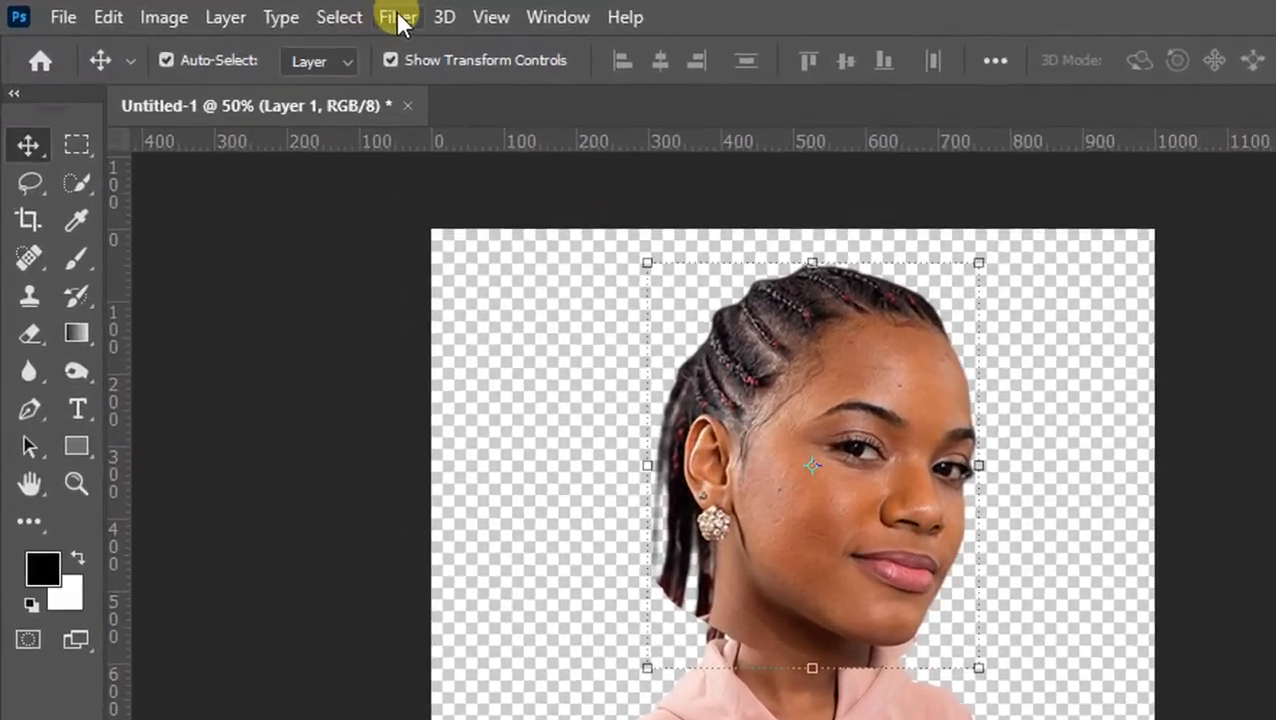
# Open the head layer in Liquify and protect the face and upper hair with the Freeze Mask tool at size 175
pyautogui.click(257, 11)
pyautogui.click(293, 160)
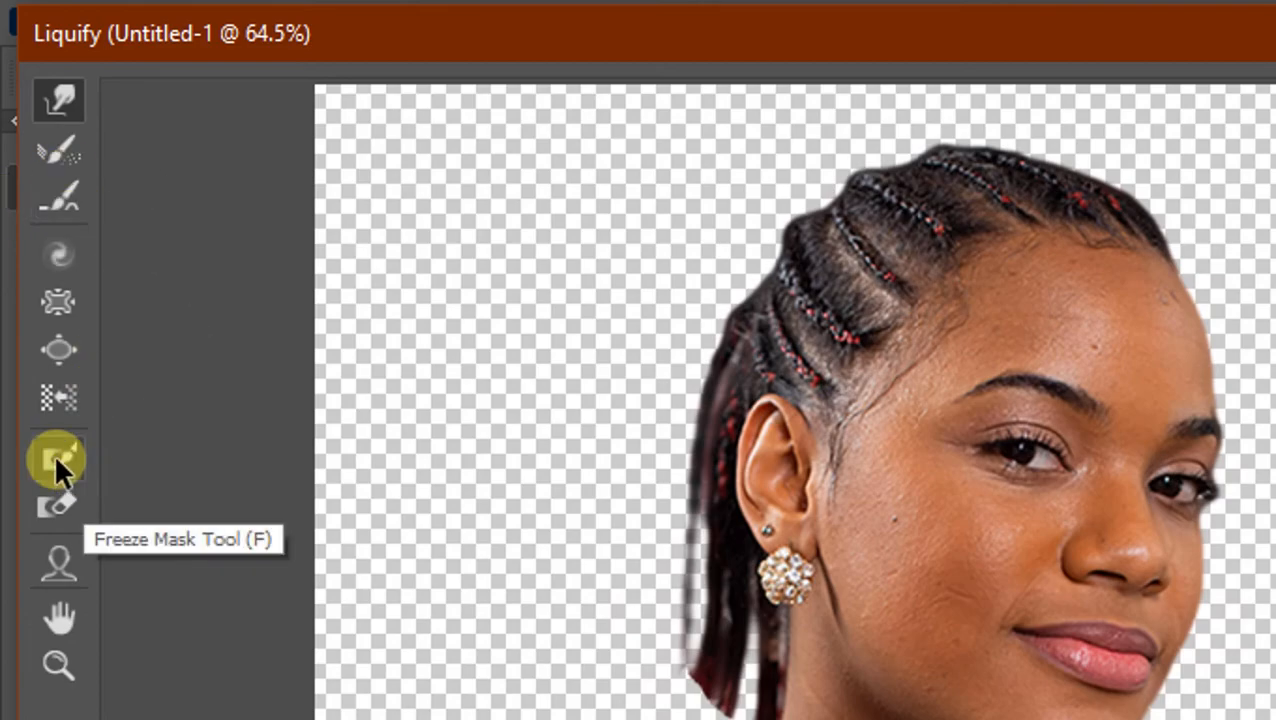
pyautogui.click(54, 455)
pyautogui.moveTo(1000, 440)
pyautogui.mouseDown()
pyautogui.moveTo(948, 308)
pyautogui.moveTo(1000, 430)
pyautogui.moveTo(1114, 606)
pyautogui.mouseUp()
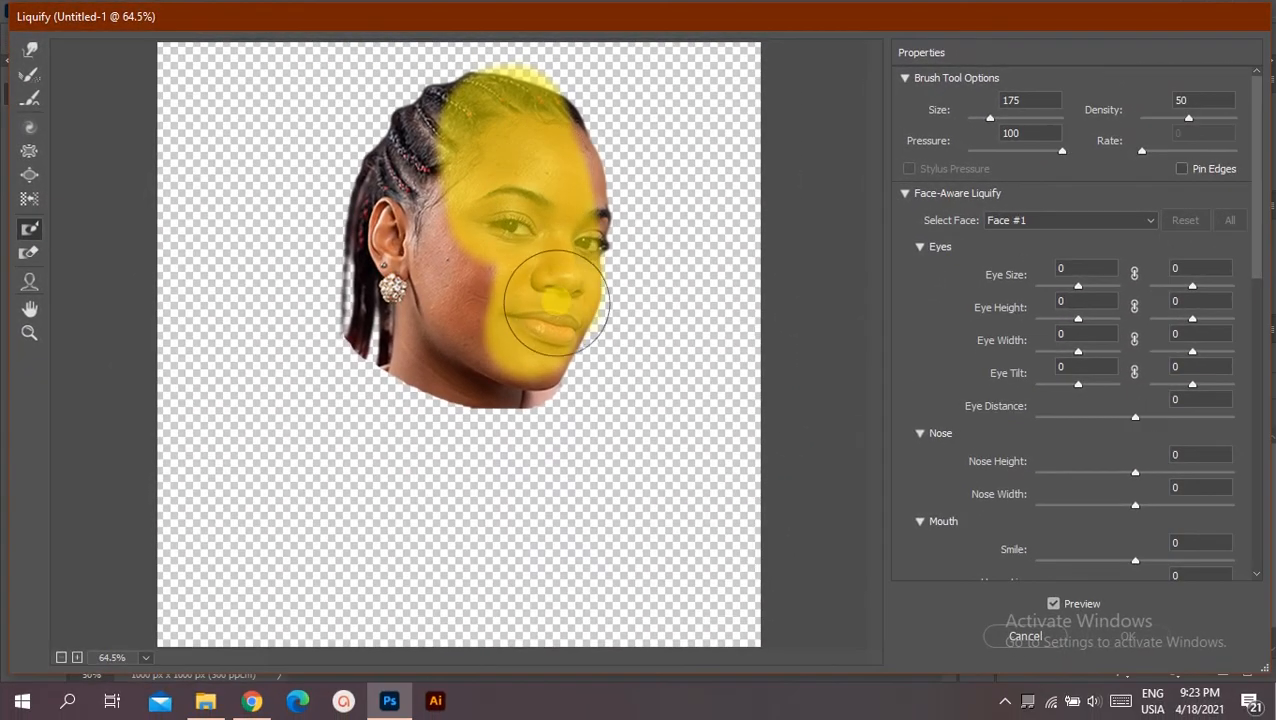
pyautogui.moveTo(555, 302)
pyautogui.mouseDown()
pyautogui.moveTo(529, 335)
pyautogui.moveTo(559, 161)
pyautogui.moveTo(544, 172)
pyautogui.moveTo(381, 118)
pyautogui.moveTo(431, 242)
pyautogui.moveTo(448, 346)
pyautogui.moveTo(531, 345)
pyautogui.moveTo(501, 259)
pyautogui.moveTo(546, 315)
pyautogui.moveTo(567, 245)
pyautogui.moveTo(483, 129)
pyautogui.mouseUp()
# Push the hair behind the ear and the neck edge in toward the jaw with the Forward Warp tool, and apply Liquify
pyautogui.click(29, 50)
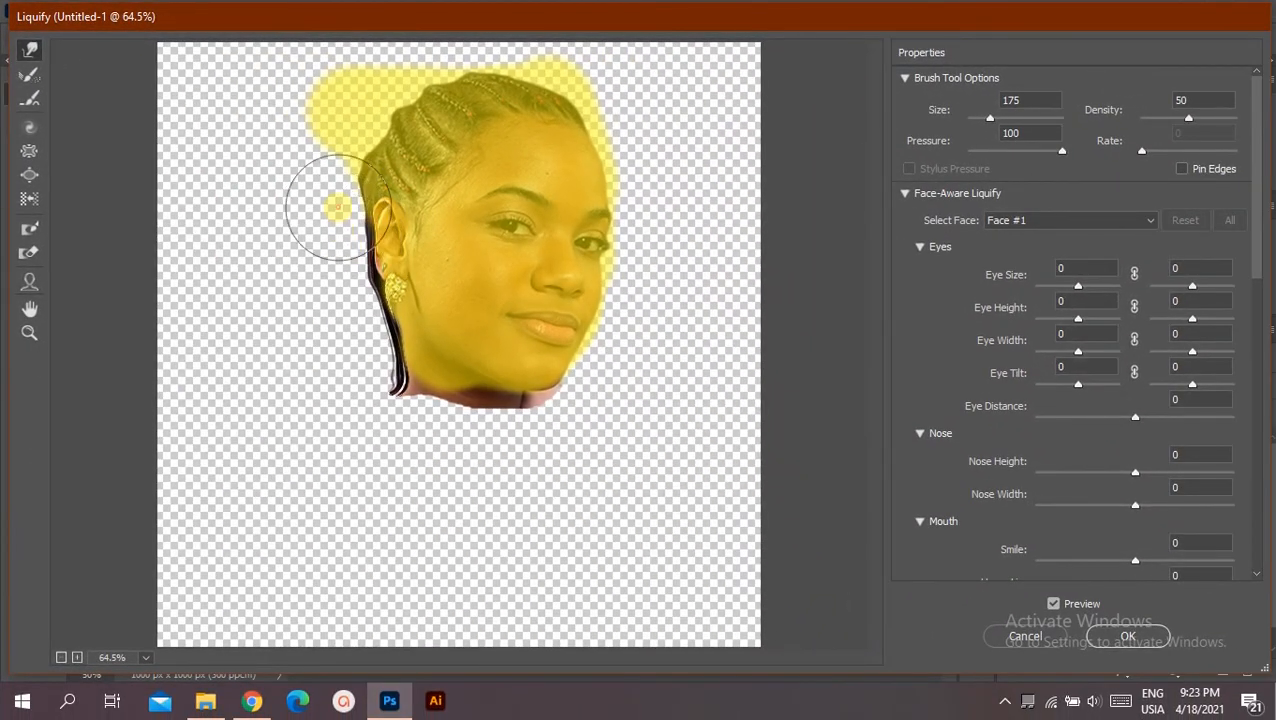
pyautogui.moveTo(370, 365)
pyautogui.mouseDown()
pyautogui.moveTo(410, 355)
pyautogui.moveTo(429, 373)
pyautogui.moveTo(401, 390)
pyautogui.moveTo(537, 404)
pyautogui.moveTo(397, 370)
pyautogui.moveTo(456, 370)
pyautogui.mouseUp()
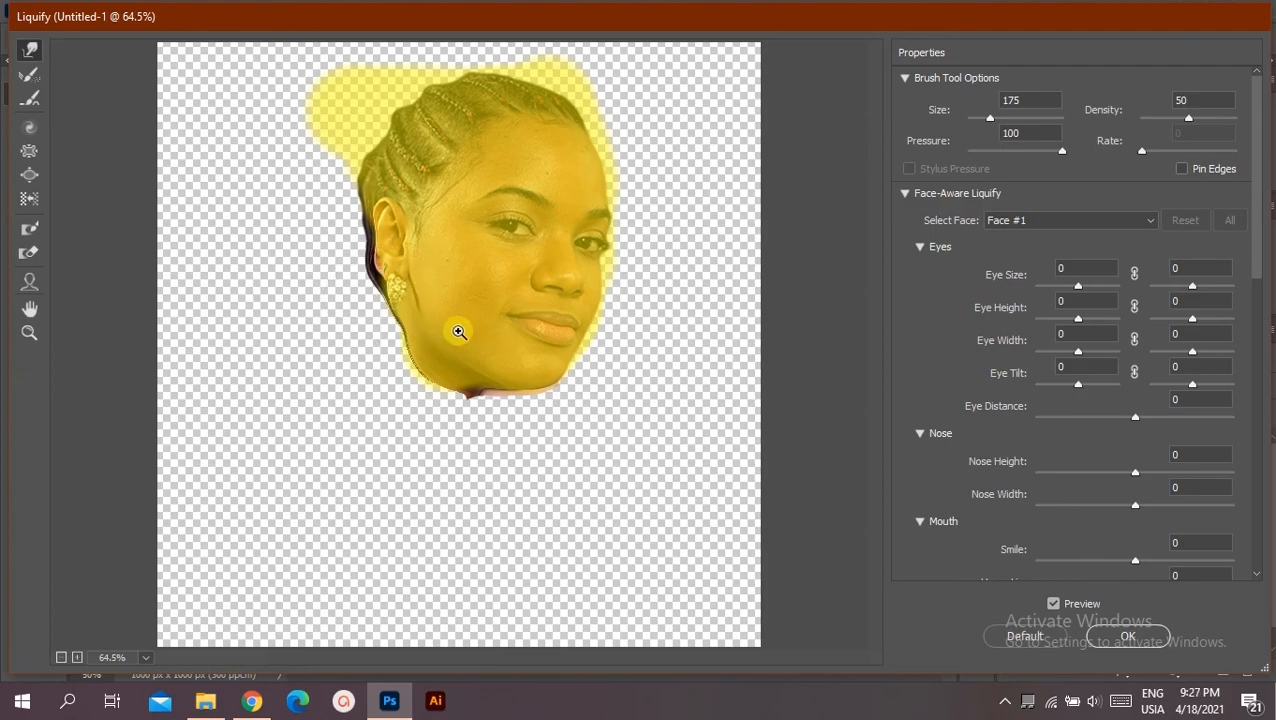
pyautogui.hotkey('ctrl', 'space')
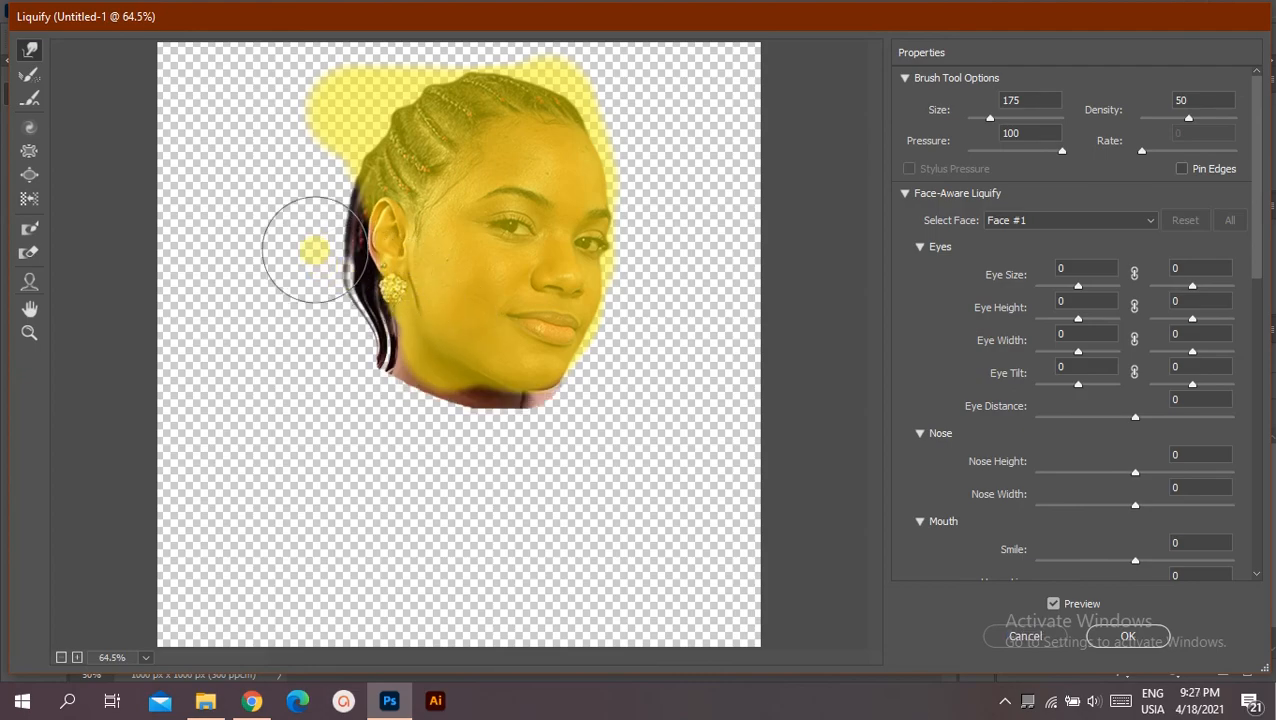
pyautogui.click(29, 252)
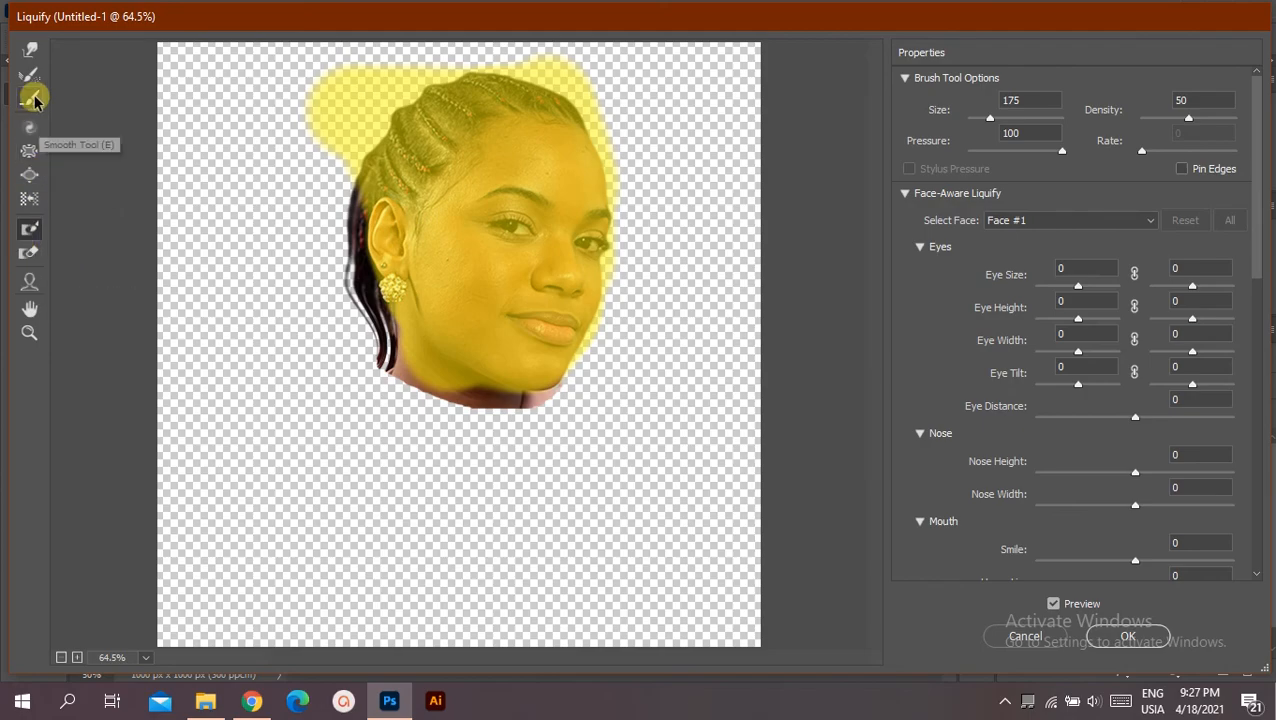
pyautogui.click(29, 50)
pyautogui.moveTo(338, 318); pyautogui.dragTo(381, 362)
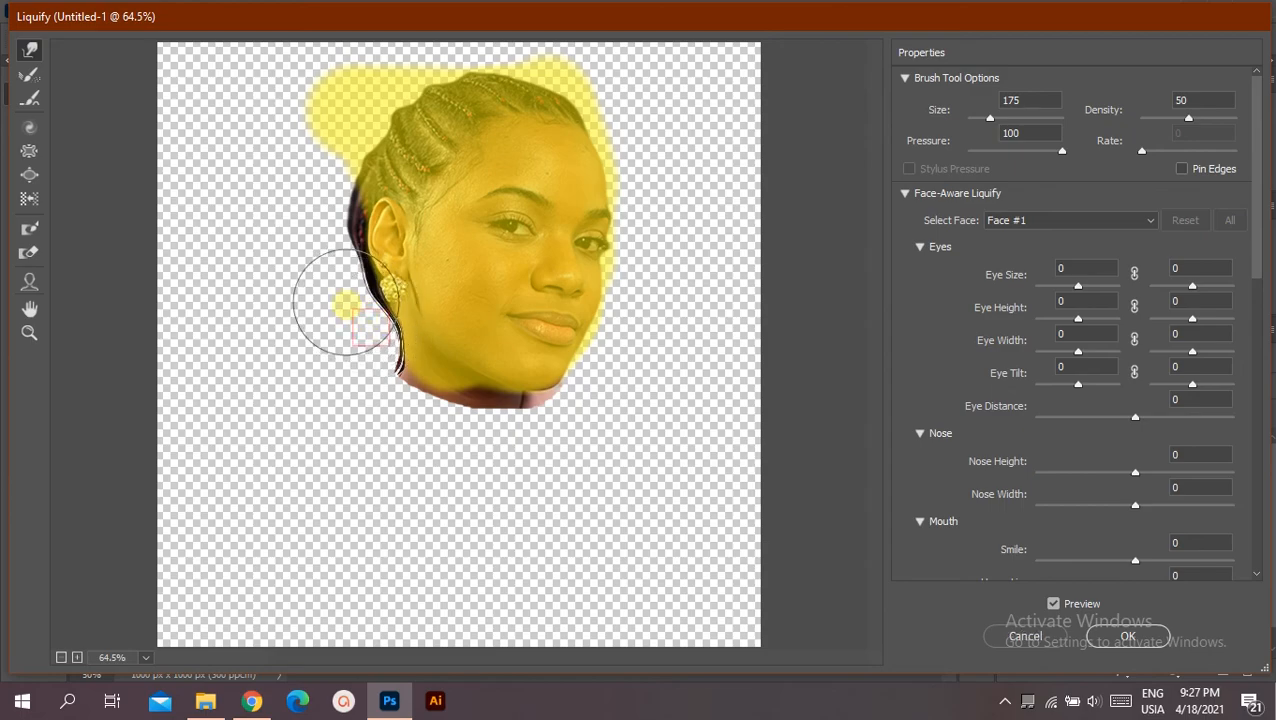
pyautogui.moveTo(338, 246); pyautogui.dragTo(347, 228)
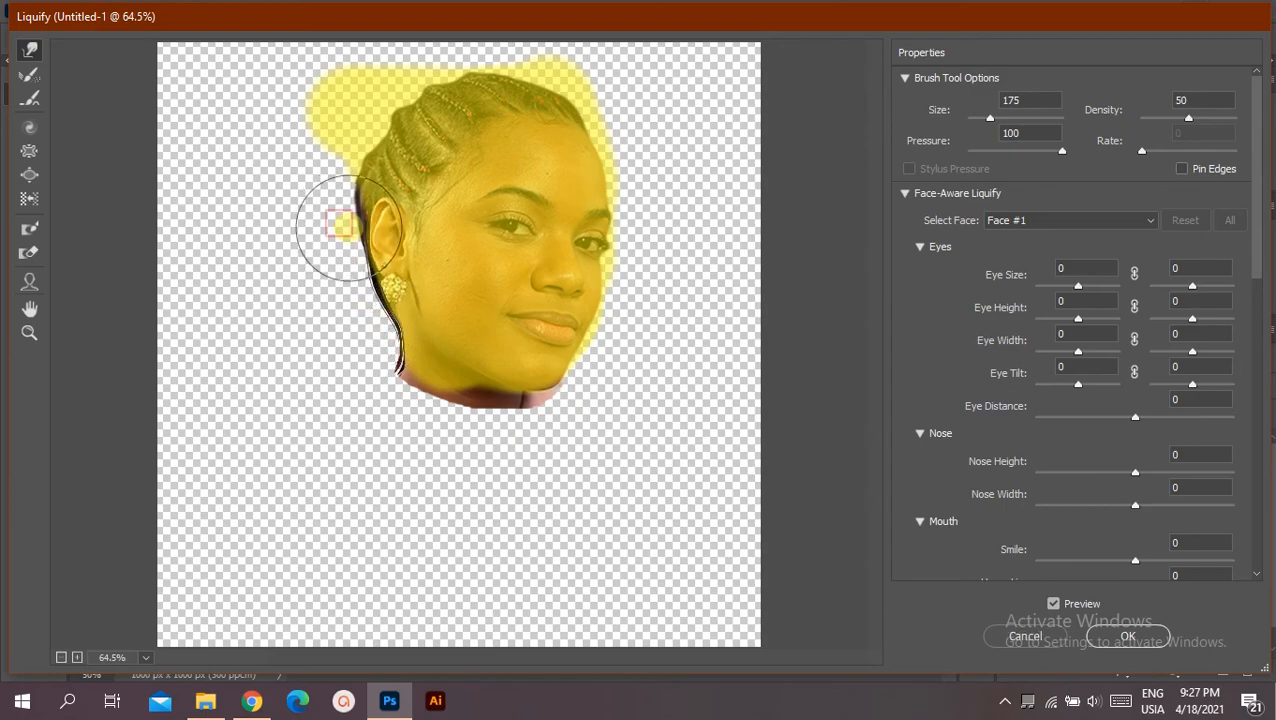
pyautogui.moveTo(433, 412)
pyautogui.mouseDown()
pyautogui.moveTo(387, 362)
pyautogui.moveTo(425, 371)
pyautogui.moveTo(381, 350)
pyautogui.moveTo(558, 403)
pyautogui.moveTo(573, 394)
pyautogui.moveTo(527, 384)
pyautogui.mouseUp()
pyautogui.click(1126, 636)
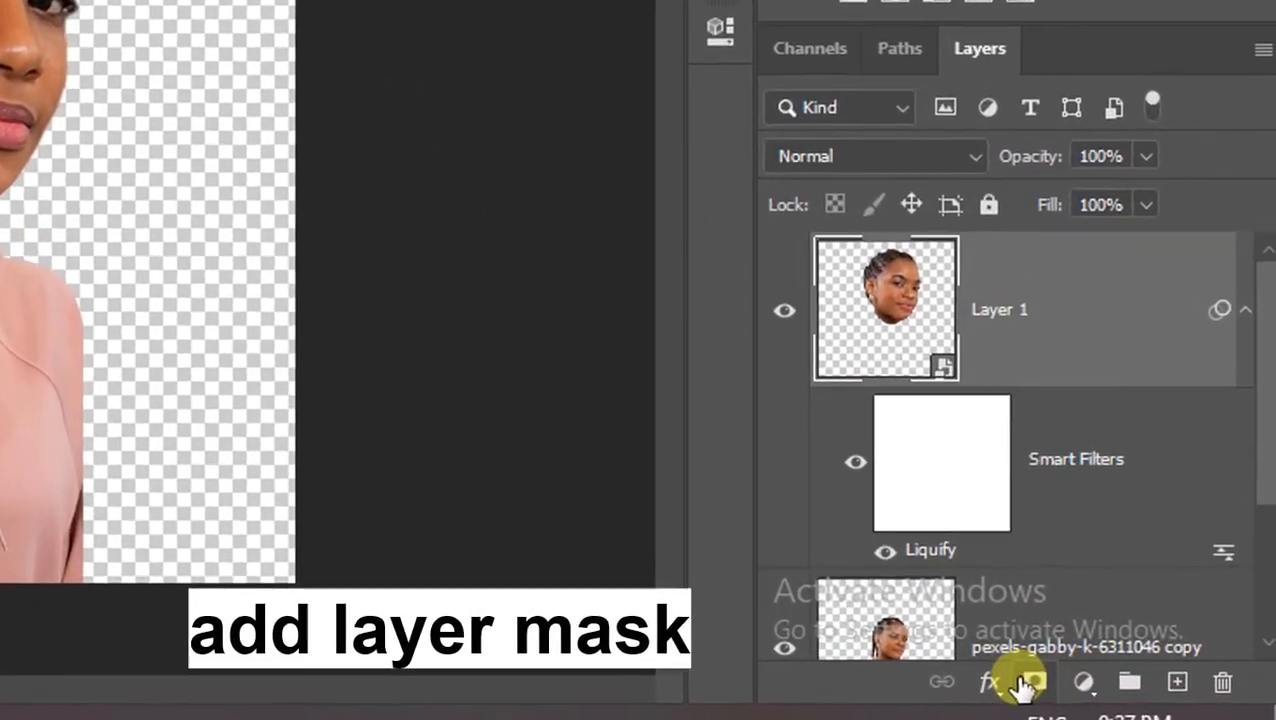
# Add a layer mask to the head layer and try painting out the area below the ear with a soft black 20 px brush
pyautogui.click(1146, 670)
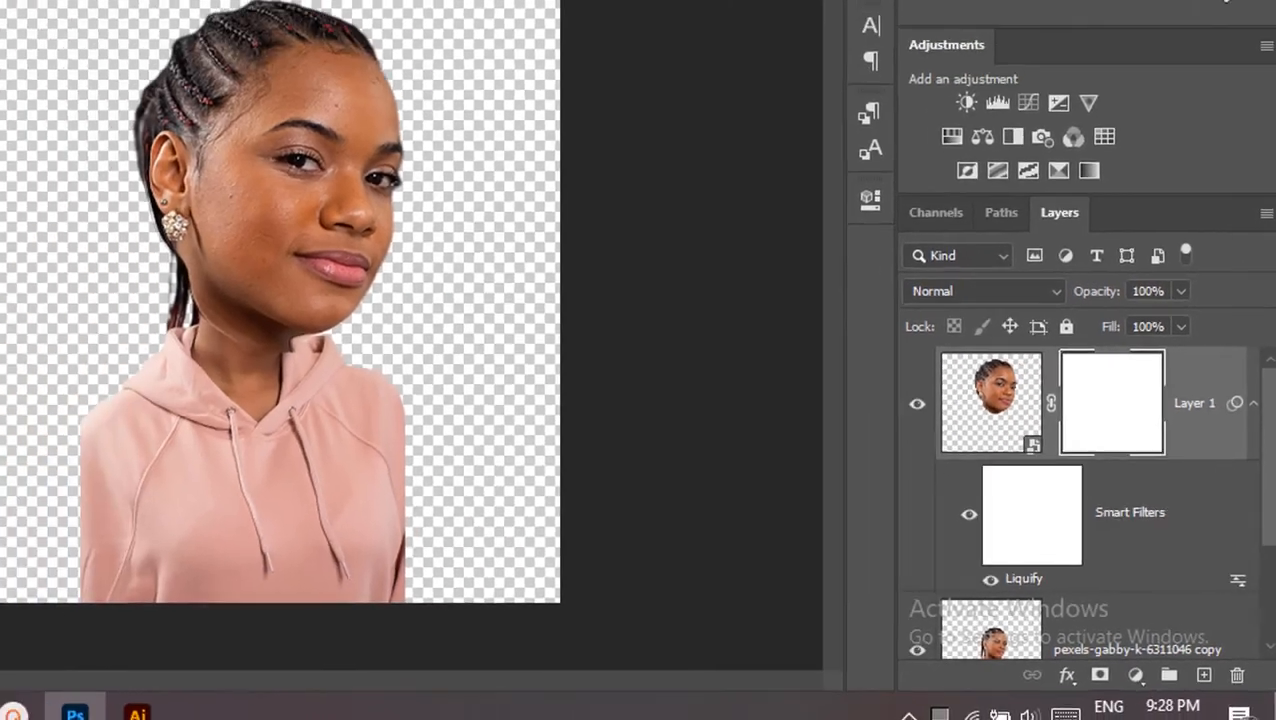
pyautogui.click(136, 39)
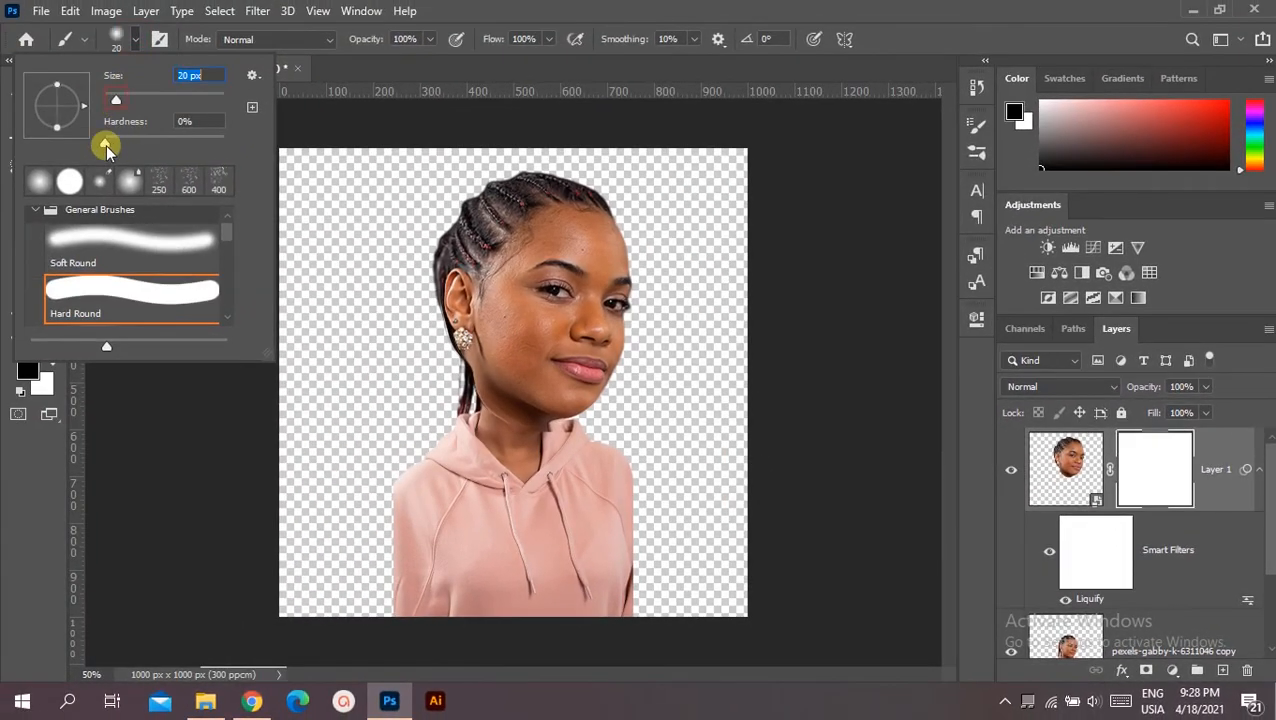
pyautogui.click(110, 175)
pyautogui.click(180, 47)
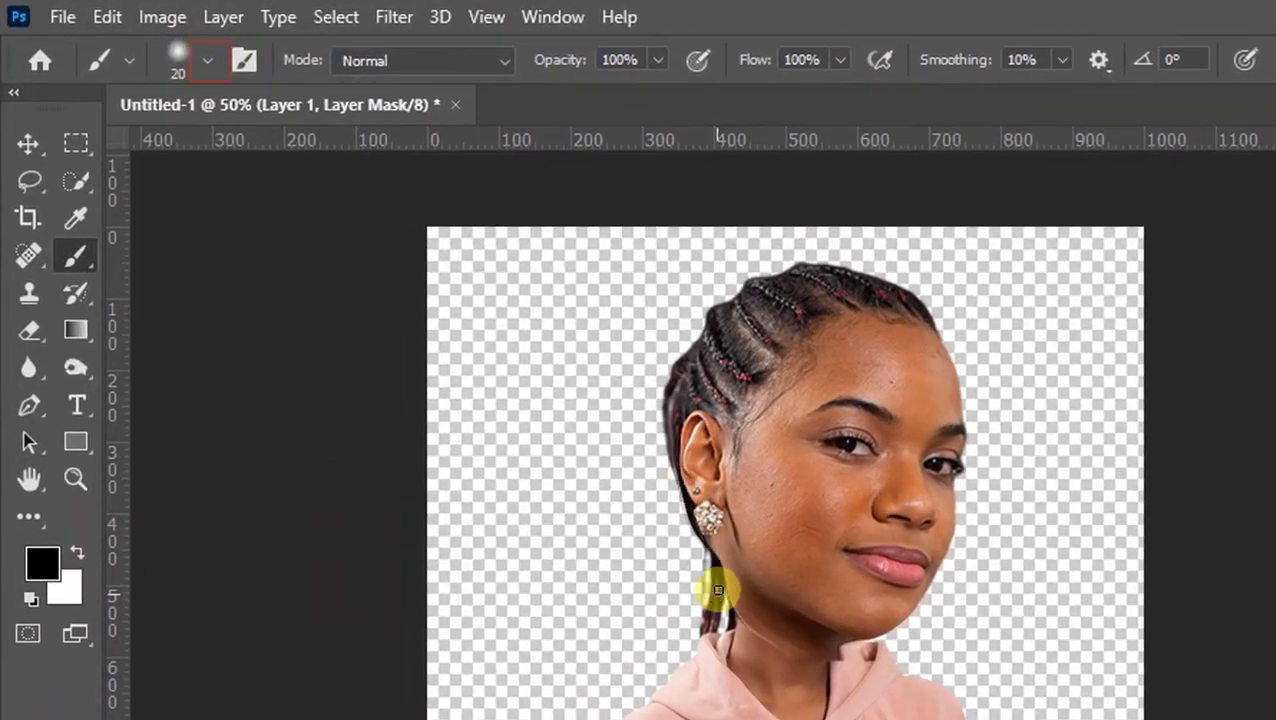
pyautogui.moveTo(736, 608)
pyautogui.mouseDown()
pyautogui.moveTo(724, 554)
pyautogui.moveTo(733, 578)
pyautogui.mouseUp()
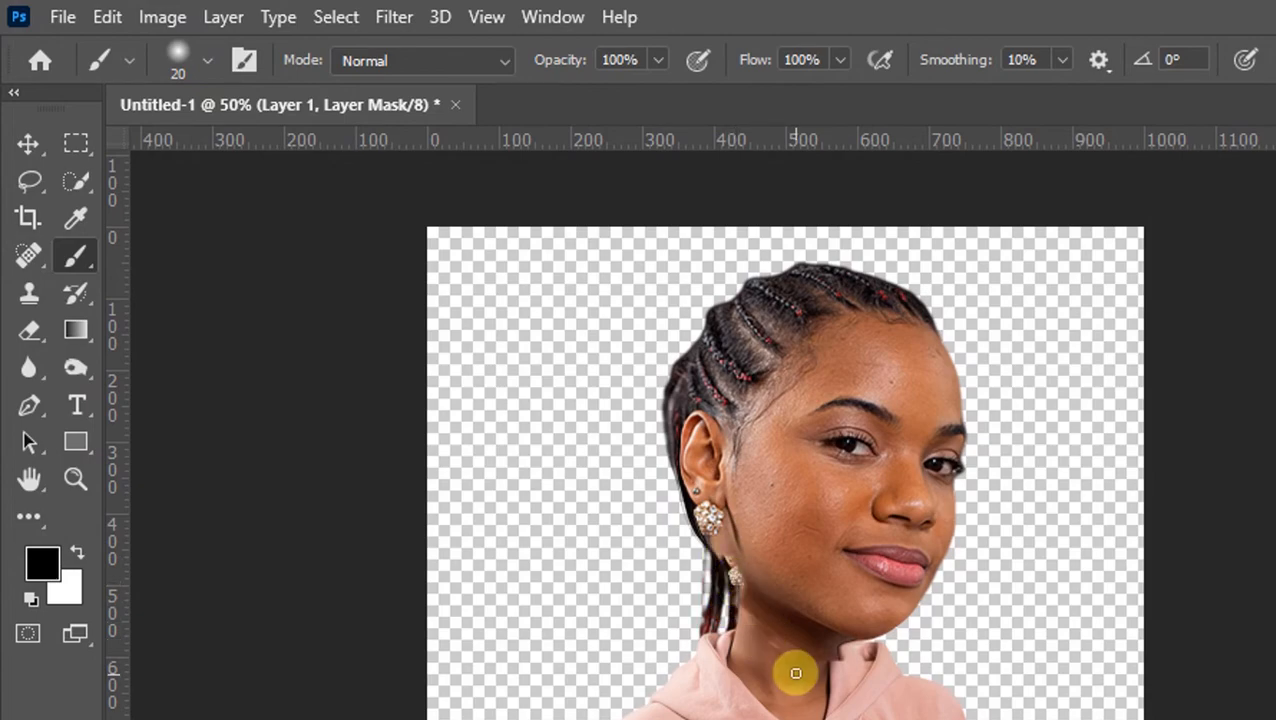
pyautogui.hotkey('ctrl', 'z')
# Reopen Liquify on the head layer and push the neck edge below the earring inward with a smaller Forward Warp brush
pyautogui.hotkey('ctrl', '2')
pyautogui.click(394, 17)
pyautogui.click(516, 242)
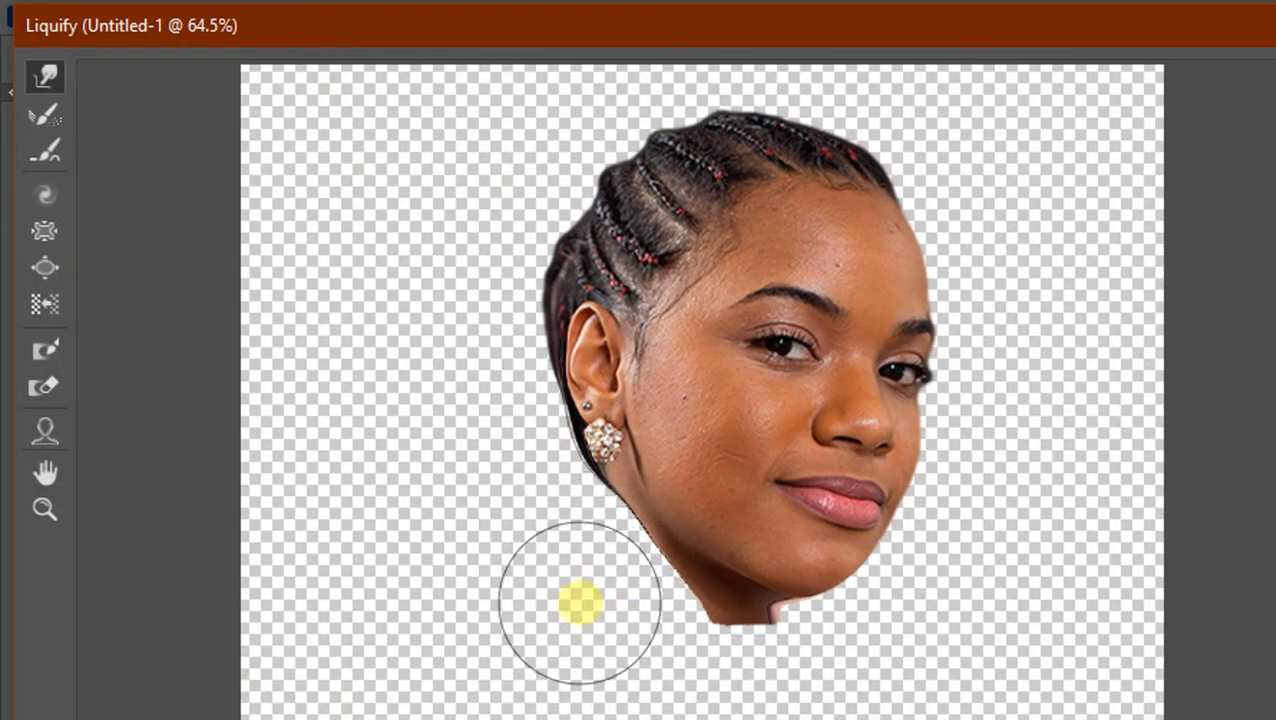
pyautogui.press('[')
pyautogui.press('[')
pyautogui.press('[')
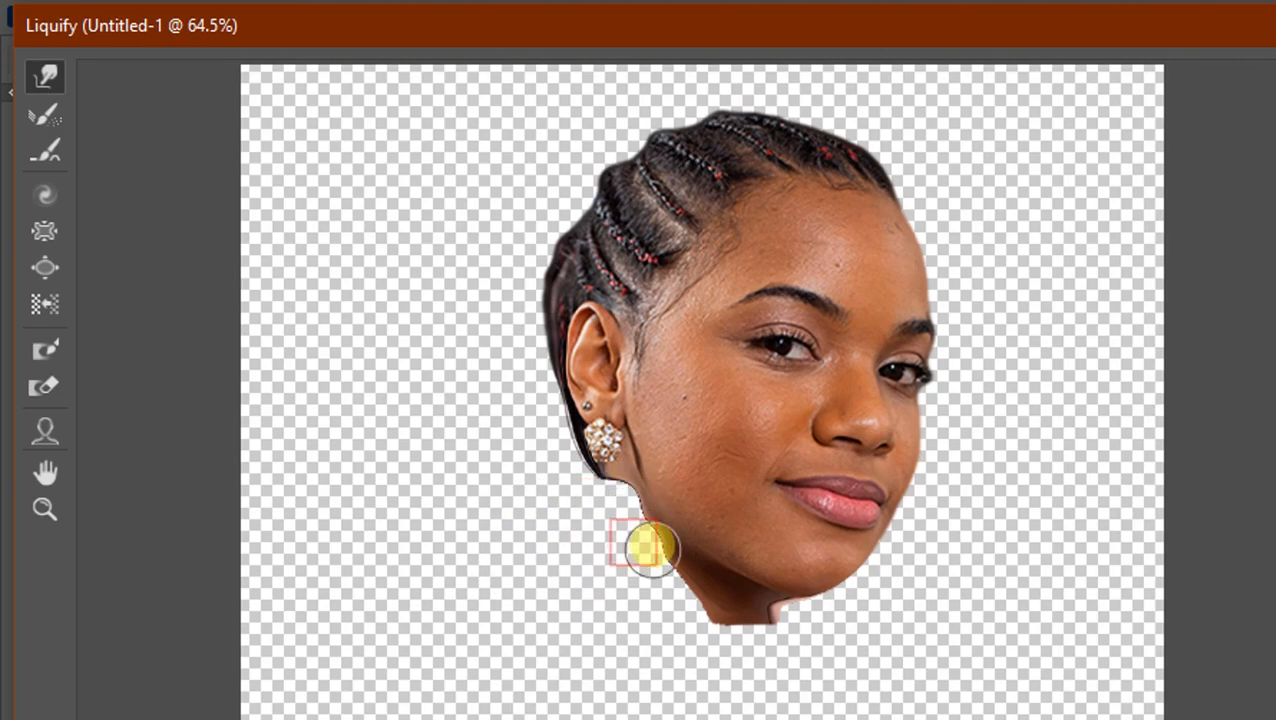
pyautogui.moveTo(637, 518); pyautogui.dragTo(683, 611)
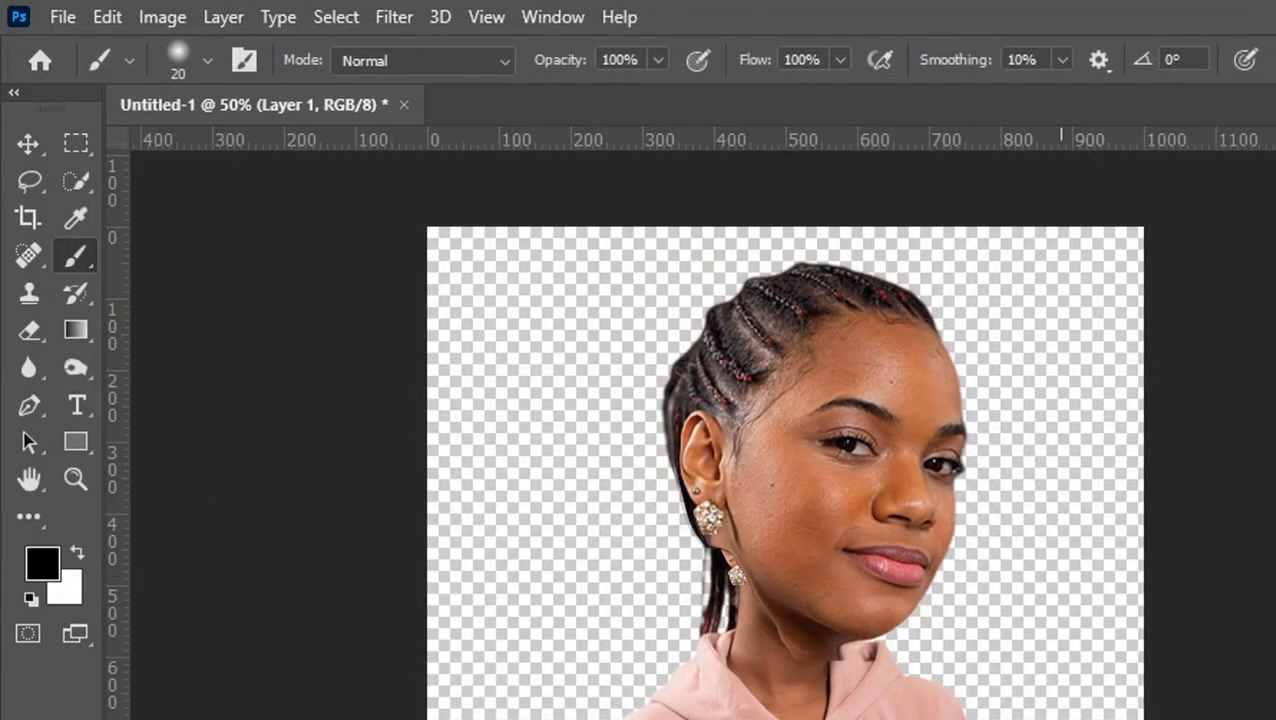
# Move the head down over the neck and mask out its leftover neck below the jaw with a 70 px black brush
pyautogui.click(28, 143)
pyautogui.moveTo(860, 529); pyautogui.dragTo(859, 572)
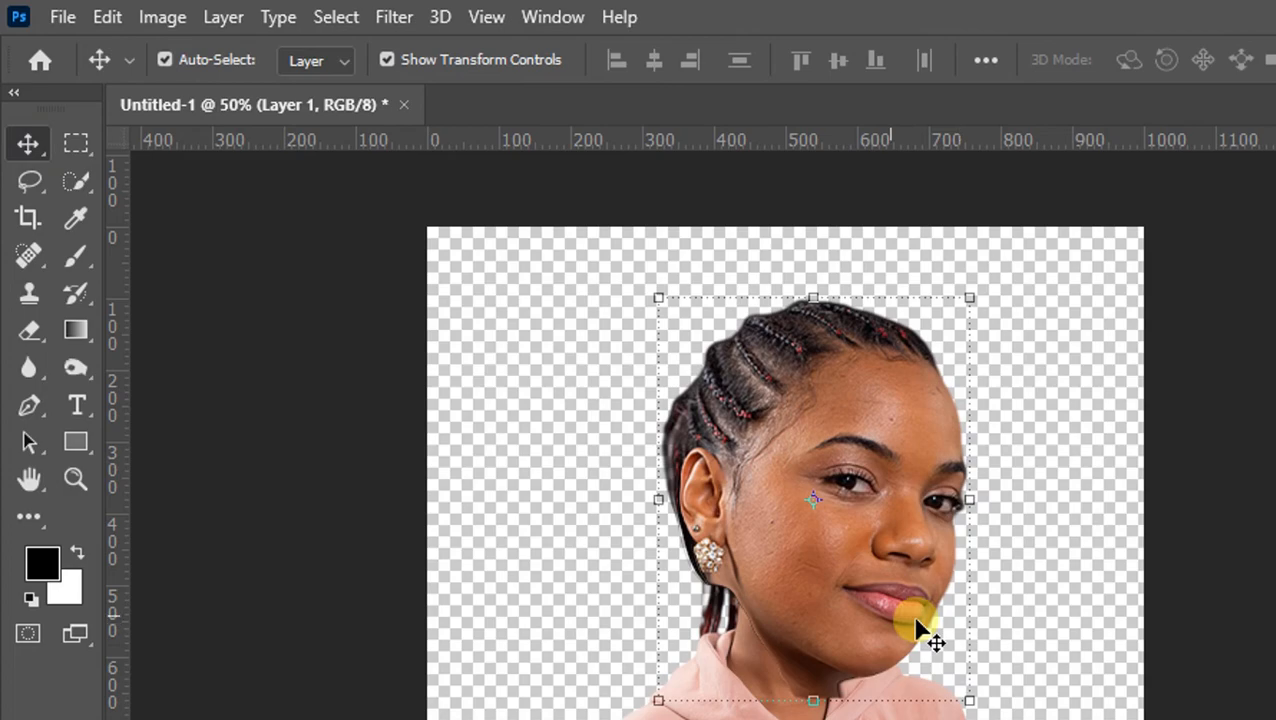
pyautogui.click(78, 256)
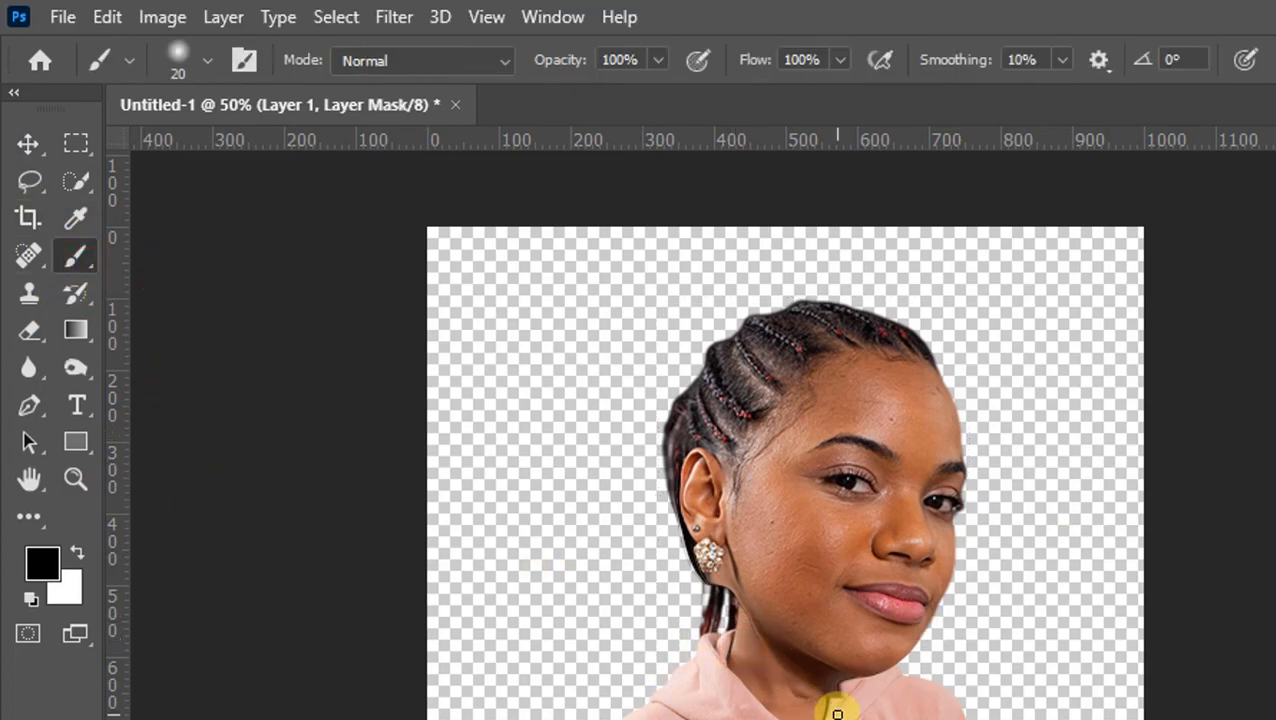
pyautogui.press(']')
pyautogui.press(']')
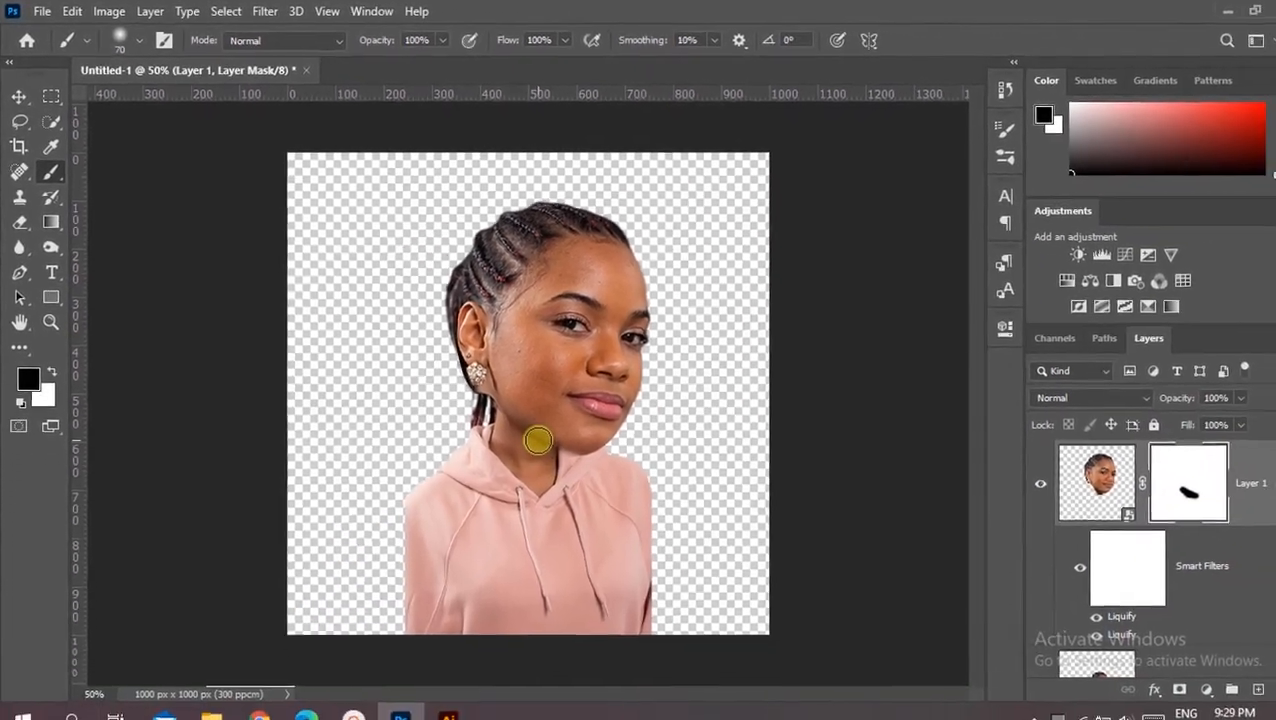
# Refine the head layer's mask below the earring and along the jaw with a 25 px black brush
pyautogui.hotkey('ctrl', '+')
pyautogui.hotkey('ctrl', '+')
pyautogui.hotkey('ctrl', '+')
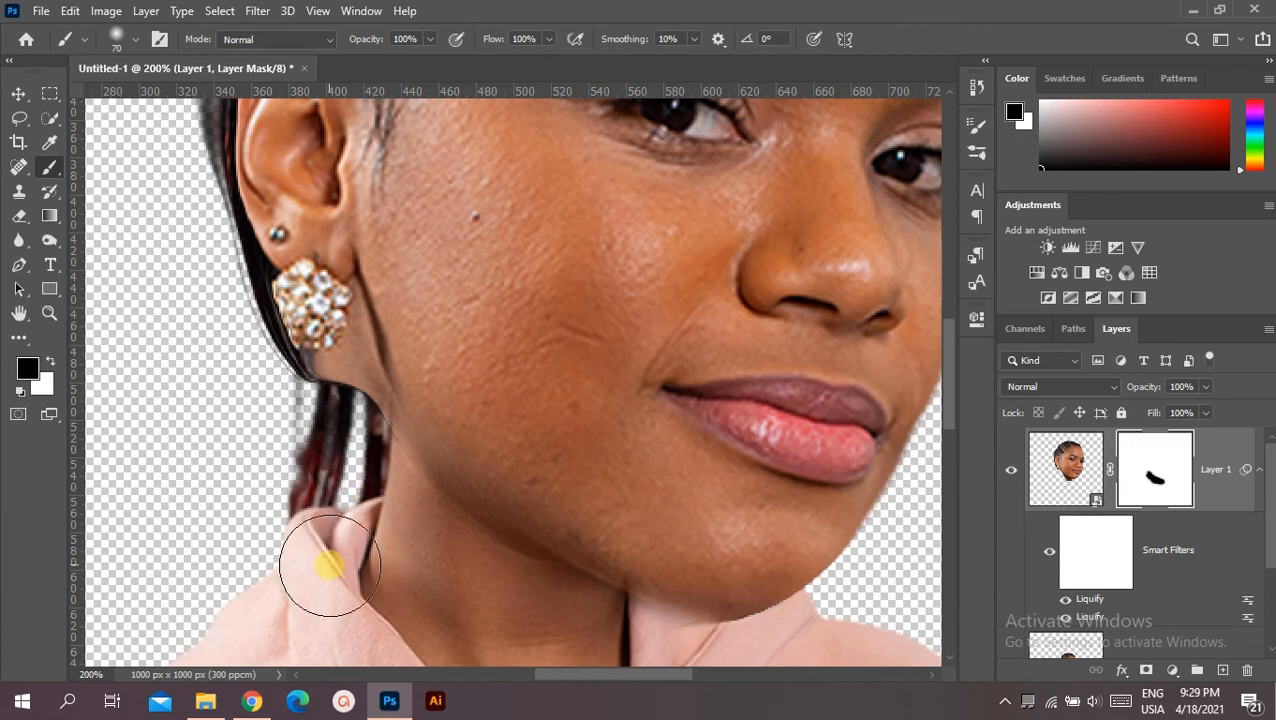
pyautogui.press('[')
pyautogui.press('[')
pyautogui.press('[')
pyautogui.press('[')
pyautogui.press('[')
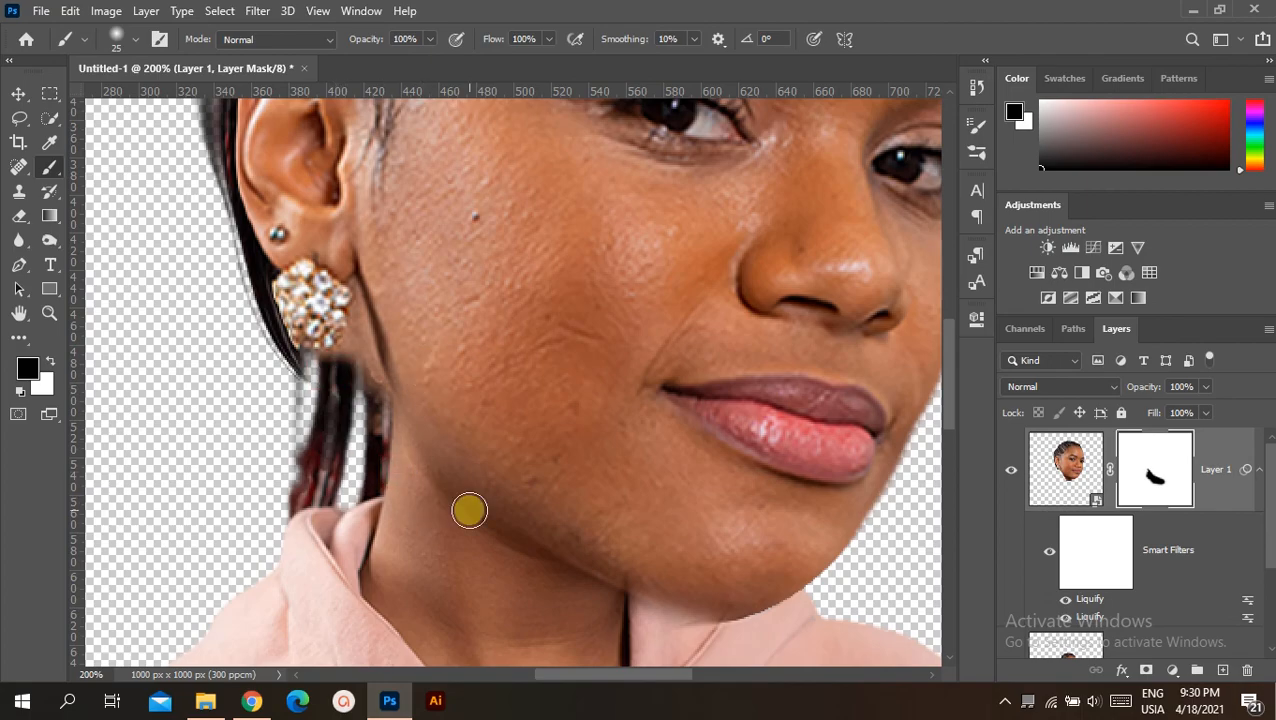
pyautogui.hotkey('ctrl', '-')
pyautogui.hotkey('ctrl', '-')
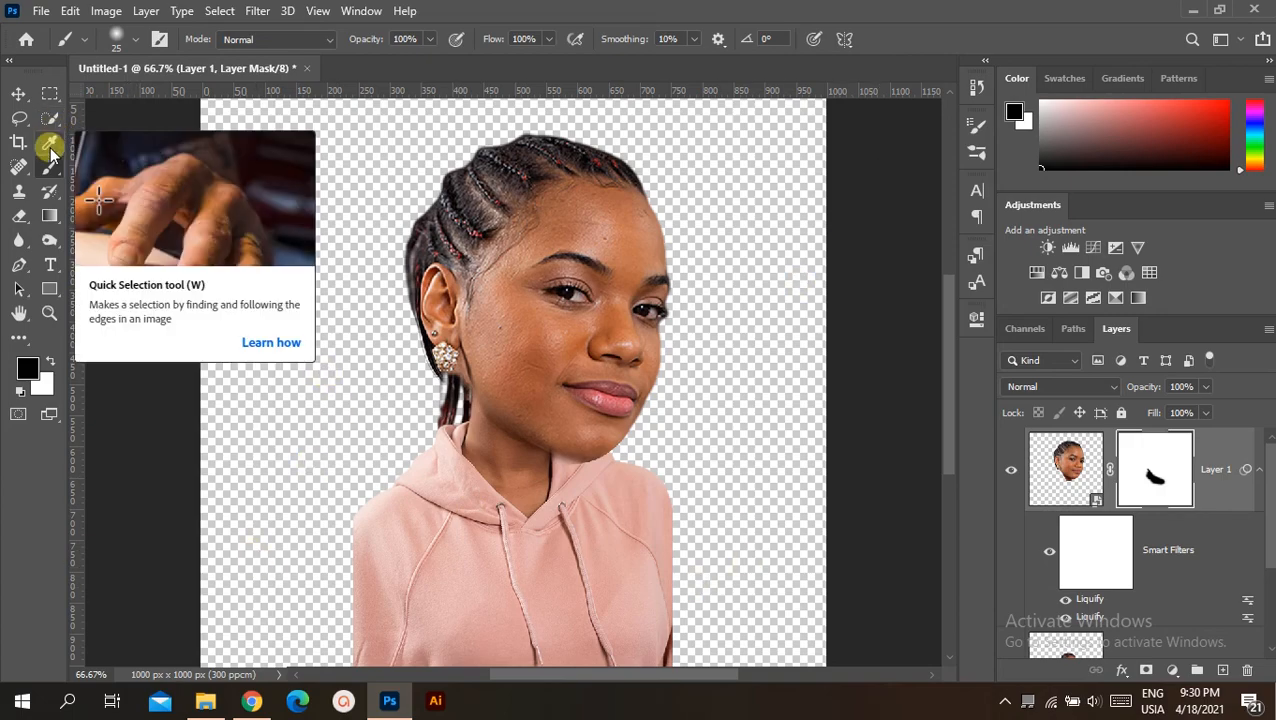
# Touch up the head mask along the jaw and chin, alternating white and black at brush sizes from 60 down to 9 px
pyautogui.press('x')
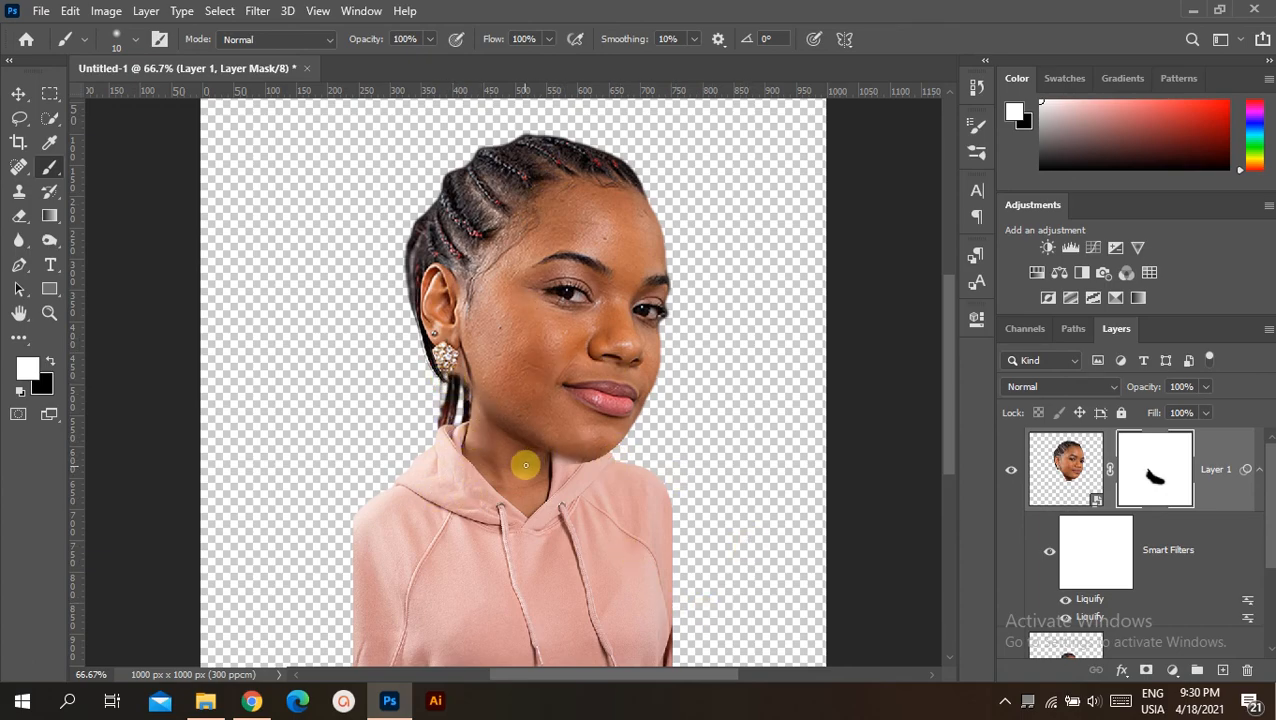
pyautogui.hotkey('ctrl', '+')
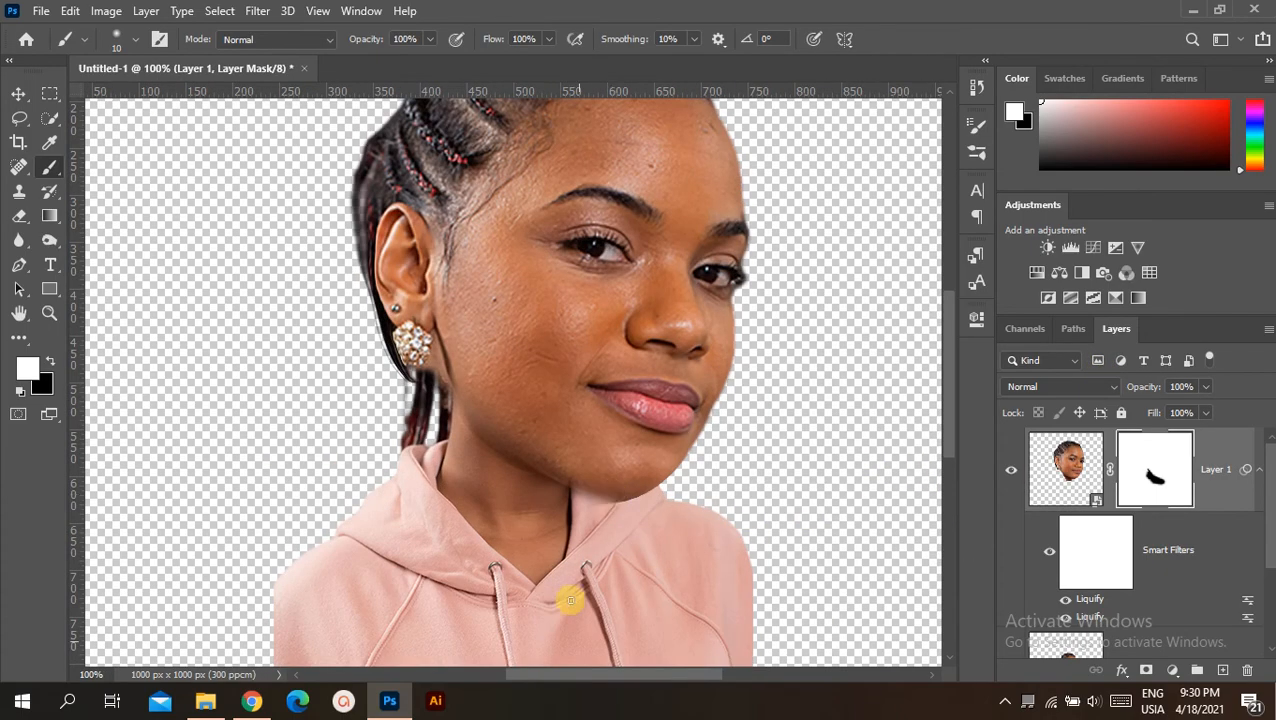
pyautogui.hotkey('ctrl', '+')
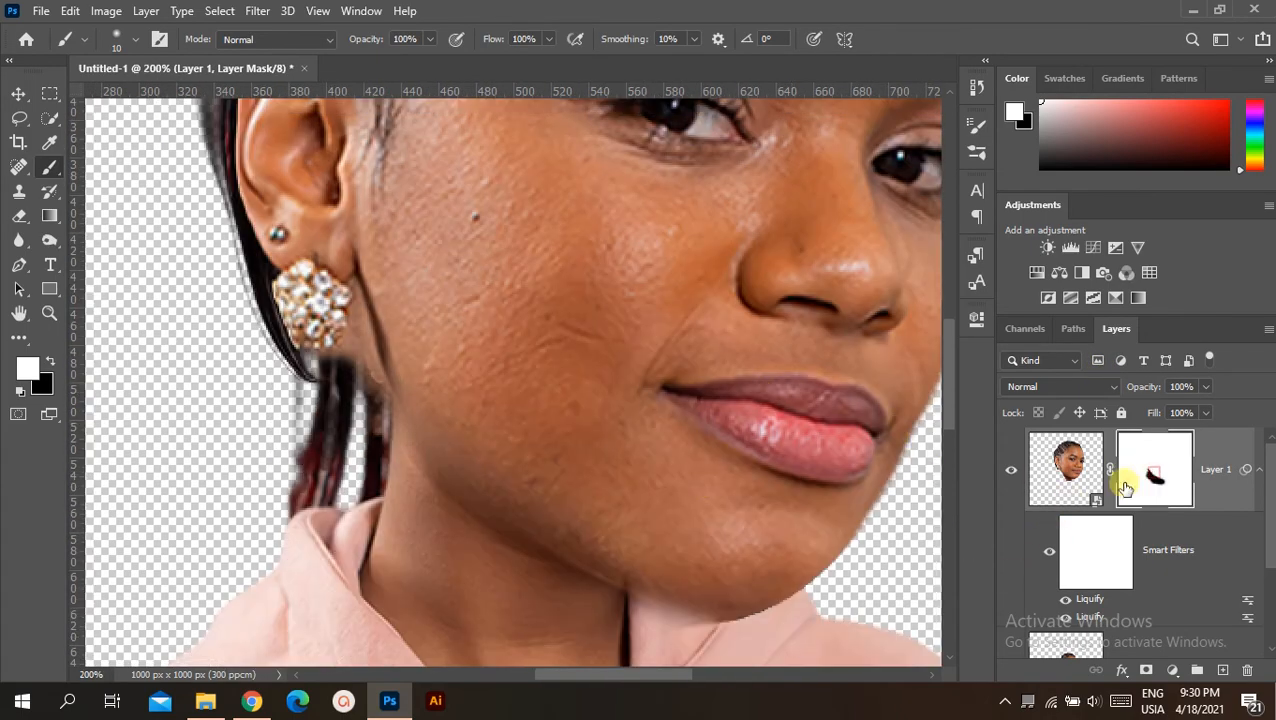
pyautogui.press(']')
pyautogui.press(']')
pyautogui.press(']')
pyautogui.press(']')
pyautogui.press(']')
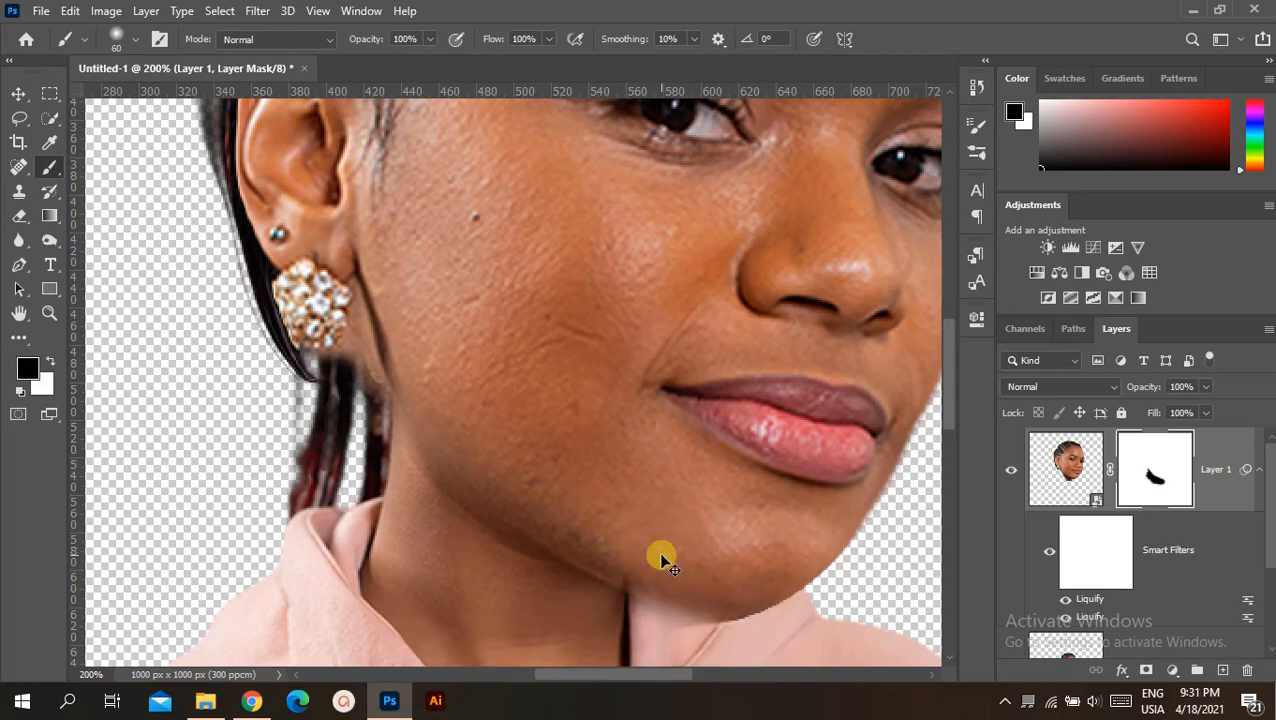
pyautogui.press('x')
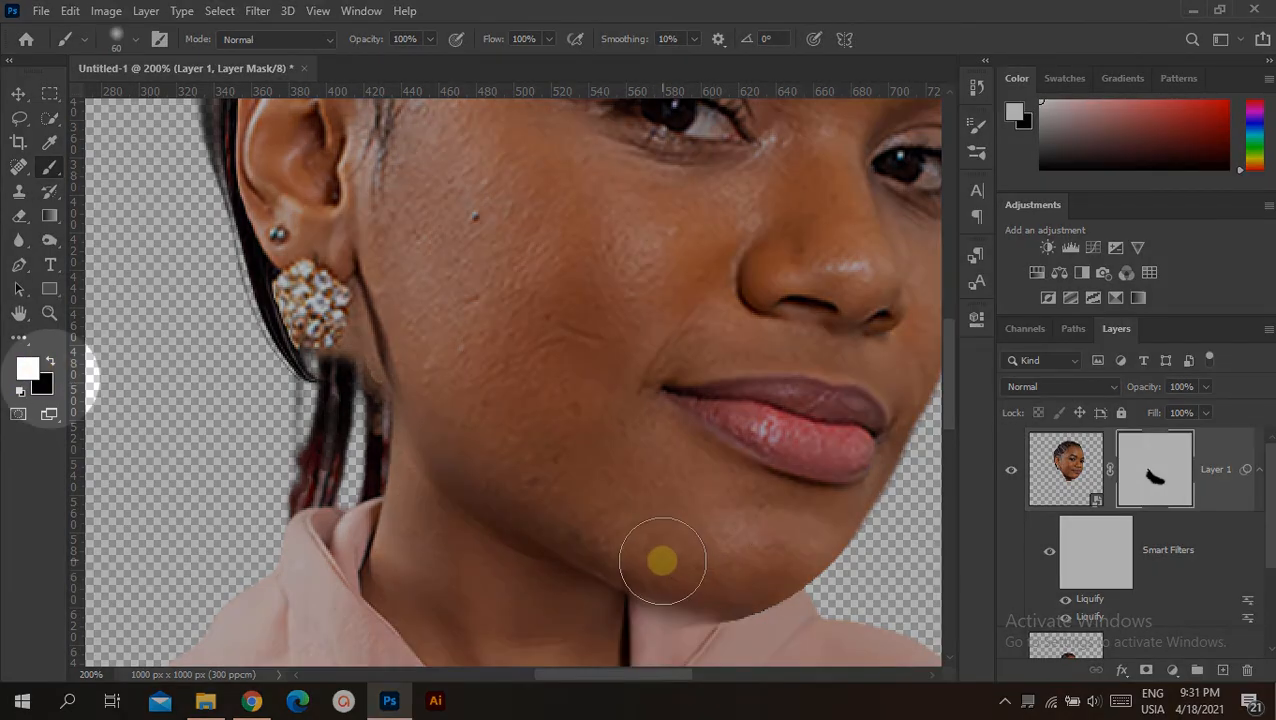
pyautogui.press('x')
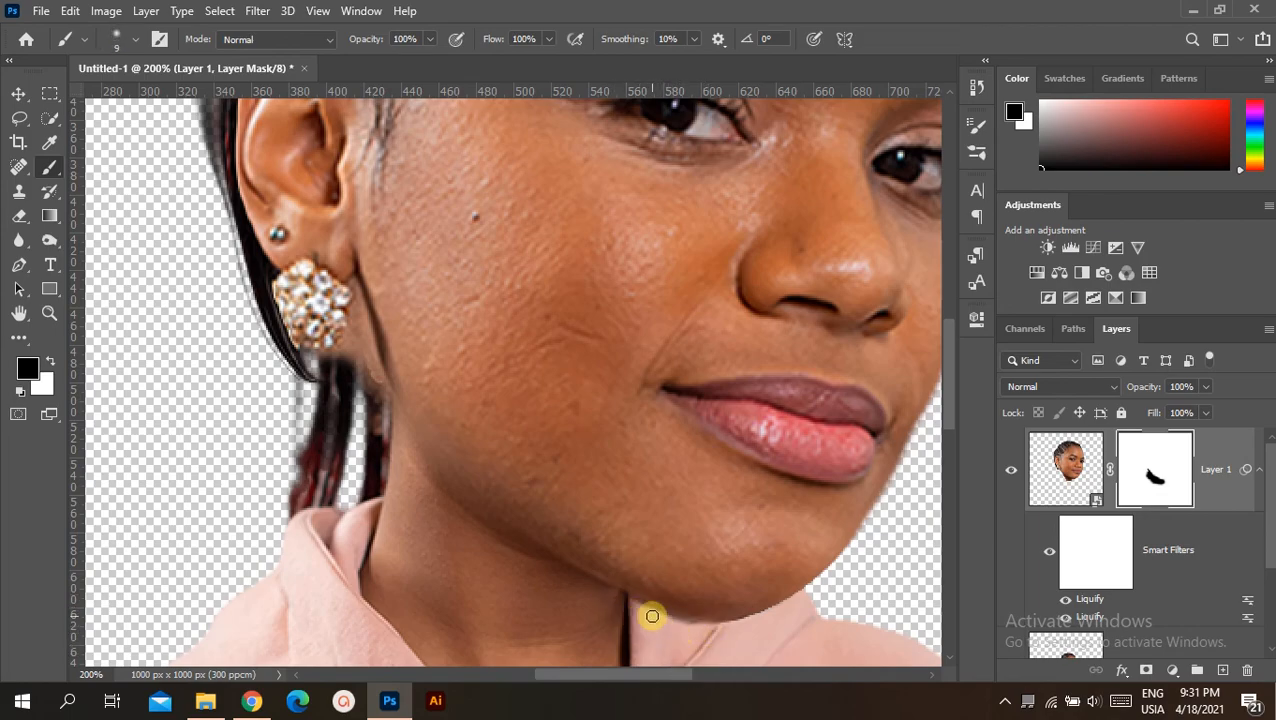
pyautogui.hotkey('ctrl', '-')
pyautogui.hotkey('ctrl', '-')
pyautogui.hotkey('ctrl', '-')
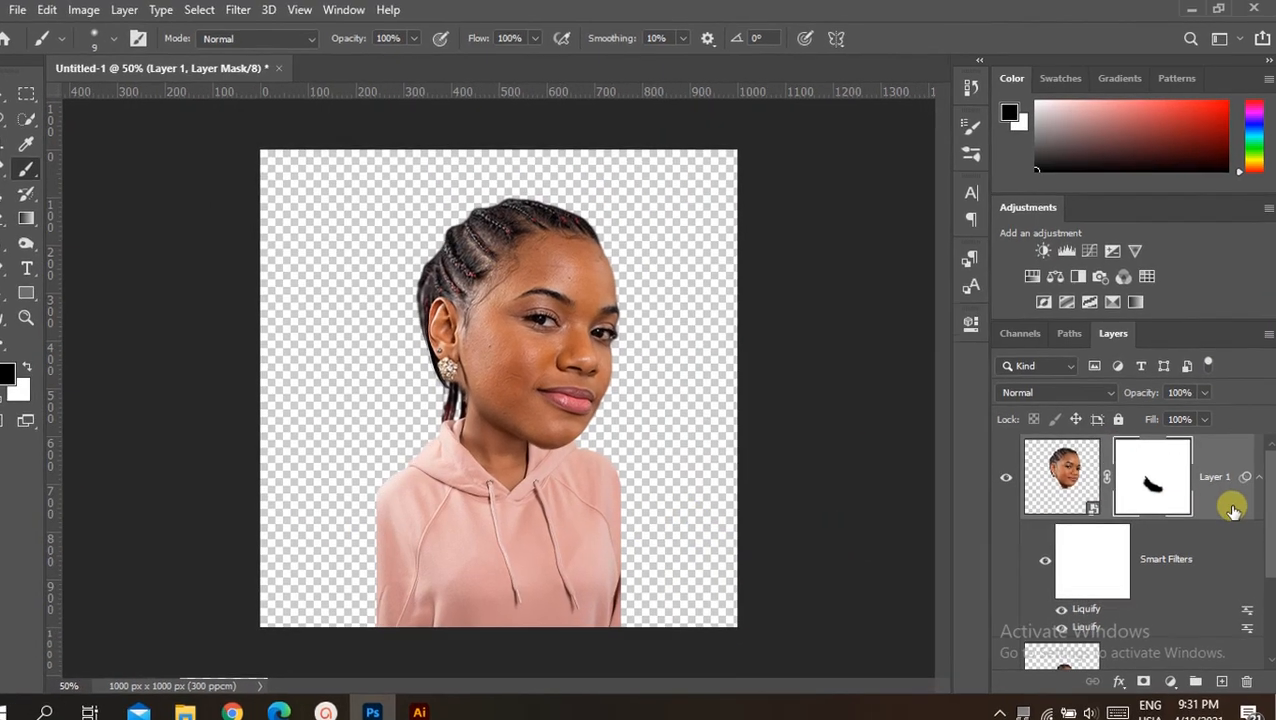
# Convert the masked head layer to a smart object and combine it with the body layer into a single smart object
pyautogui.rightClick(1236, 498)
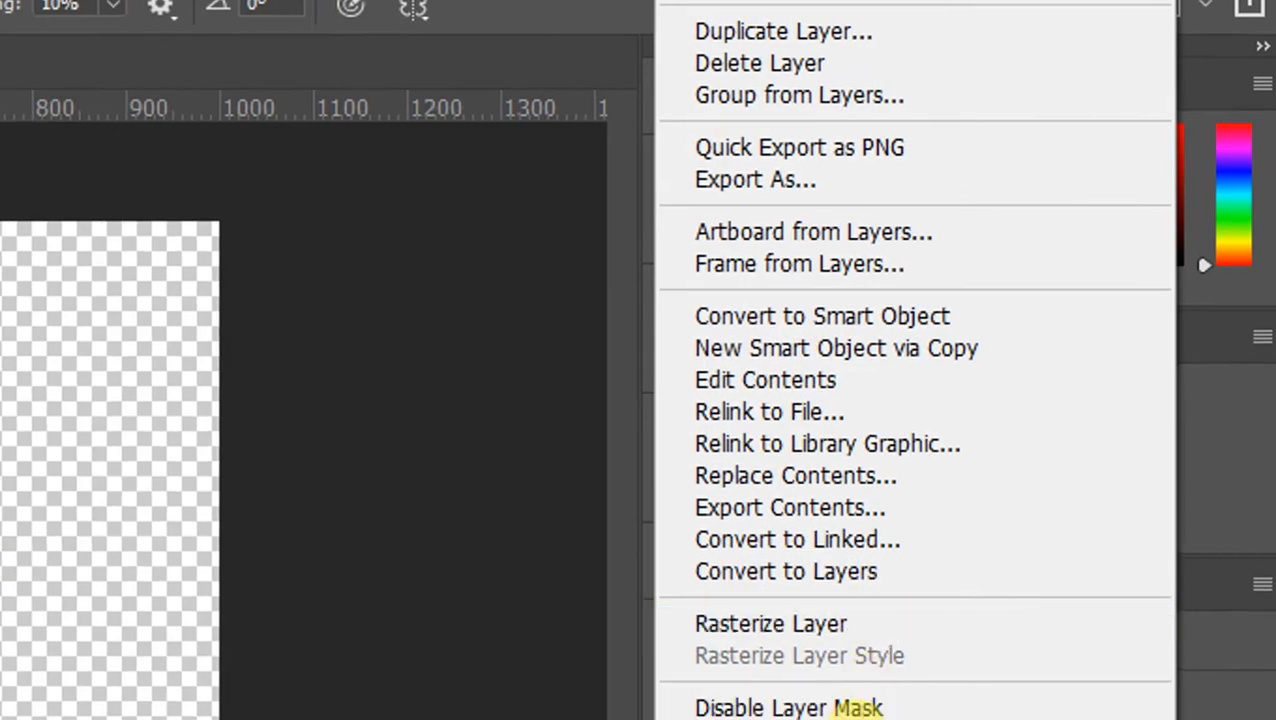
pyautogui.click(912, 346)
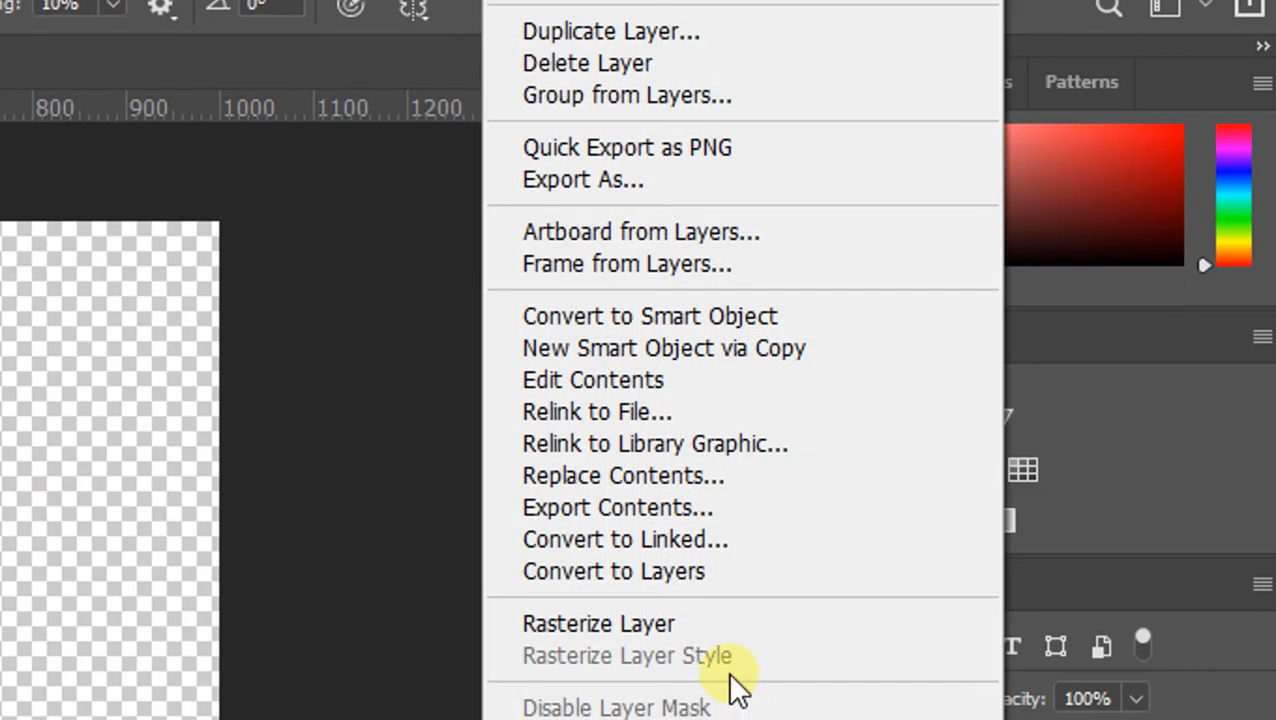
pyautogui.click(660, 620)
pyautogui.rightClick(979, 716)
pyautogui.click(610, 443)
pyautogui.click(1104, 586)
pyautogui.keyDown('shift'); pyautogui.click(1122, 676); pyautogui.keyUp('shift')
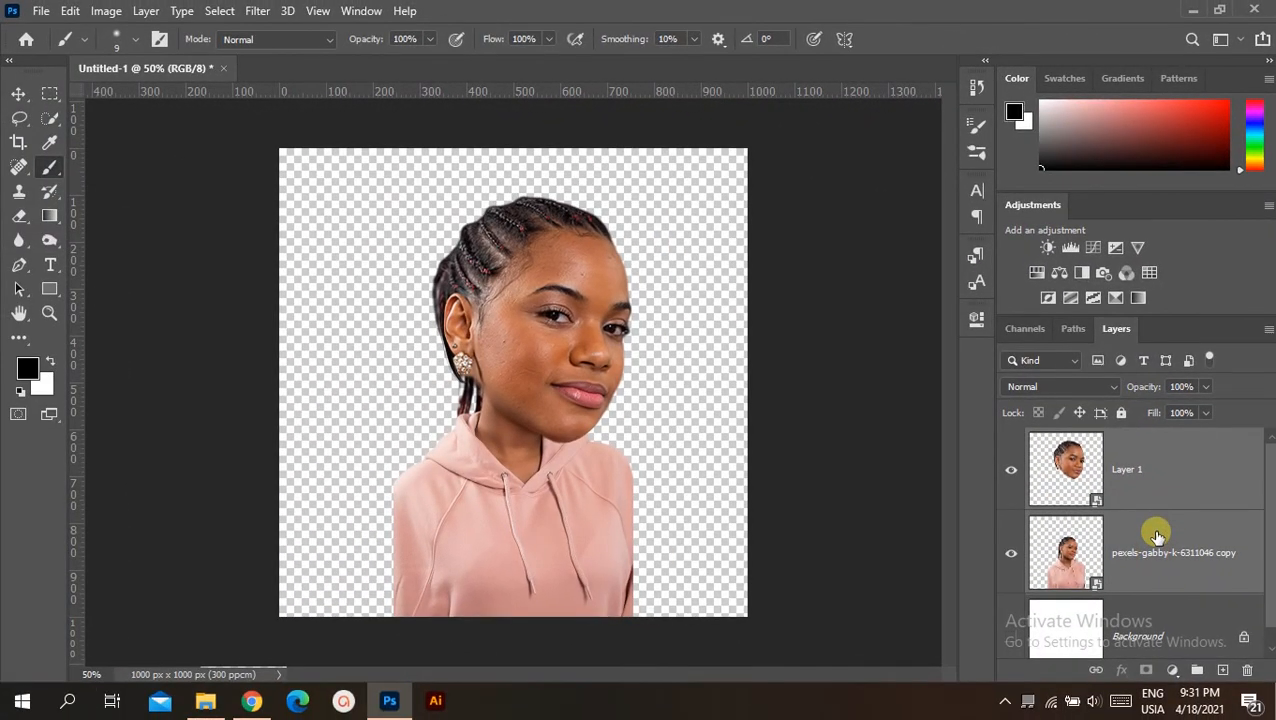
pyautogui.rightClick(1157, 537)
pyautogui.click(990, 193)
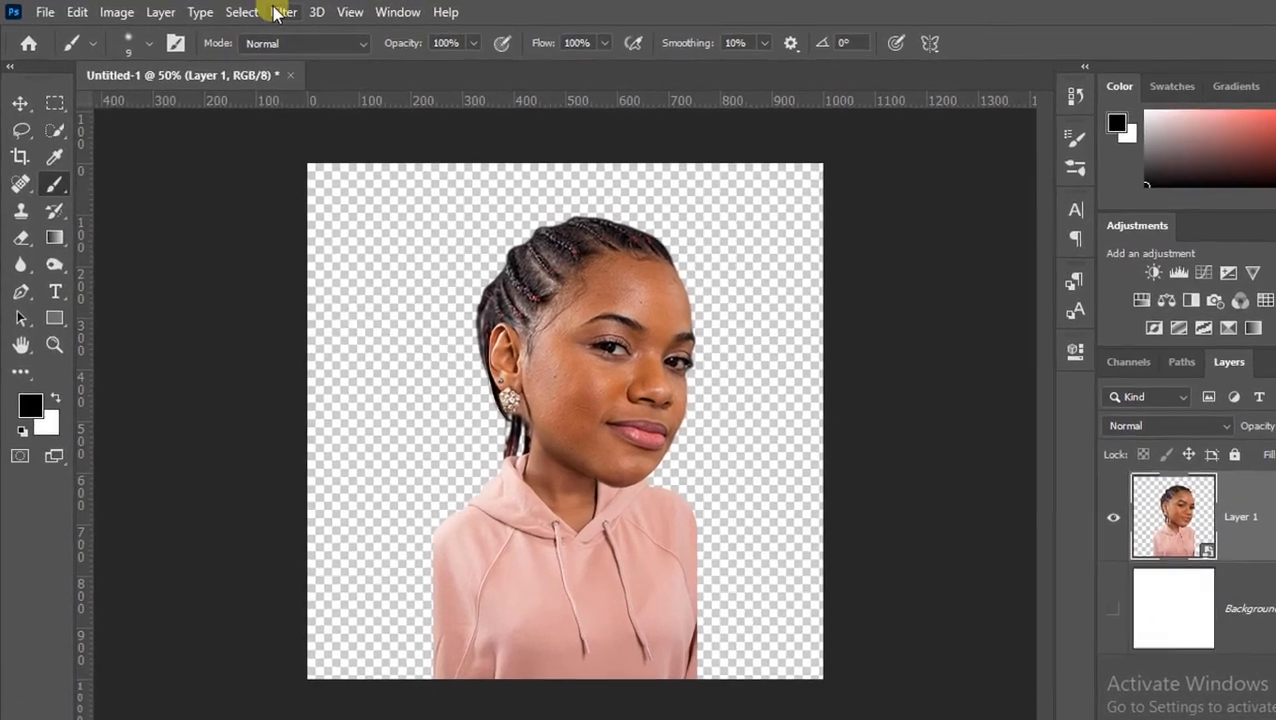
# Open the combined layer in Liquify and set both eye sizes to 100 and the eye heights to 77 and 70
pyautogui.click(257, 11)
pyautogui.click(294, 154)
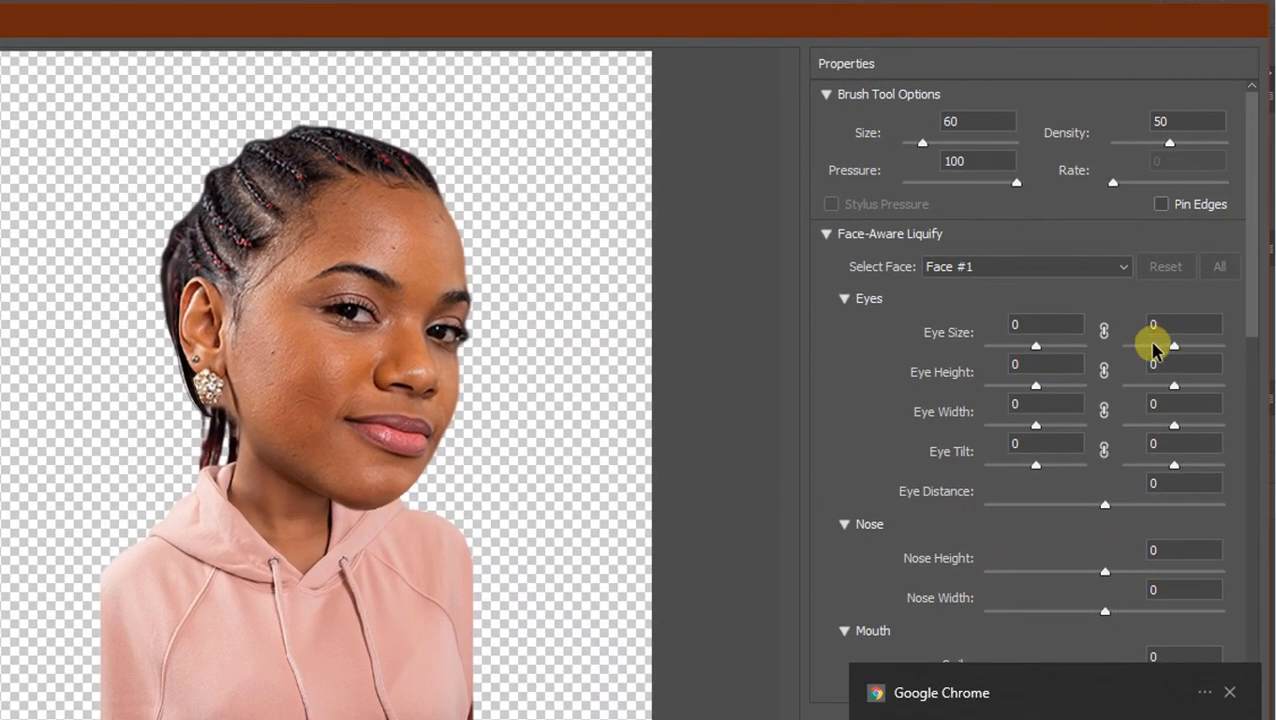
pyautogui.moveTo(1038, 345); pyautogui.dragTo(1228, 358)
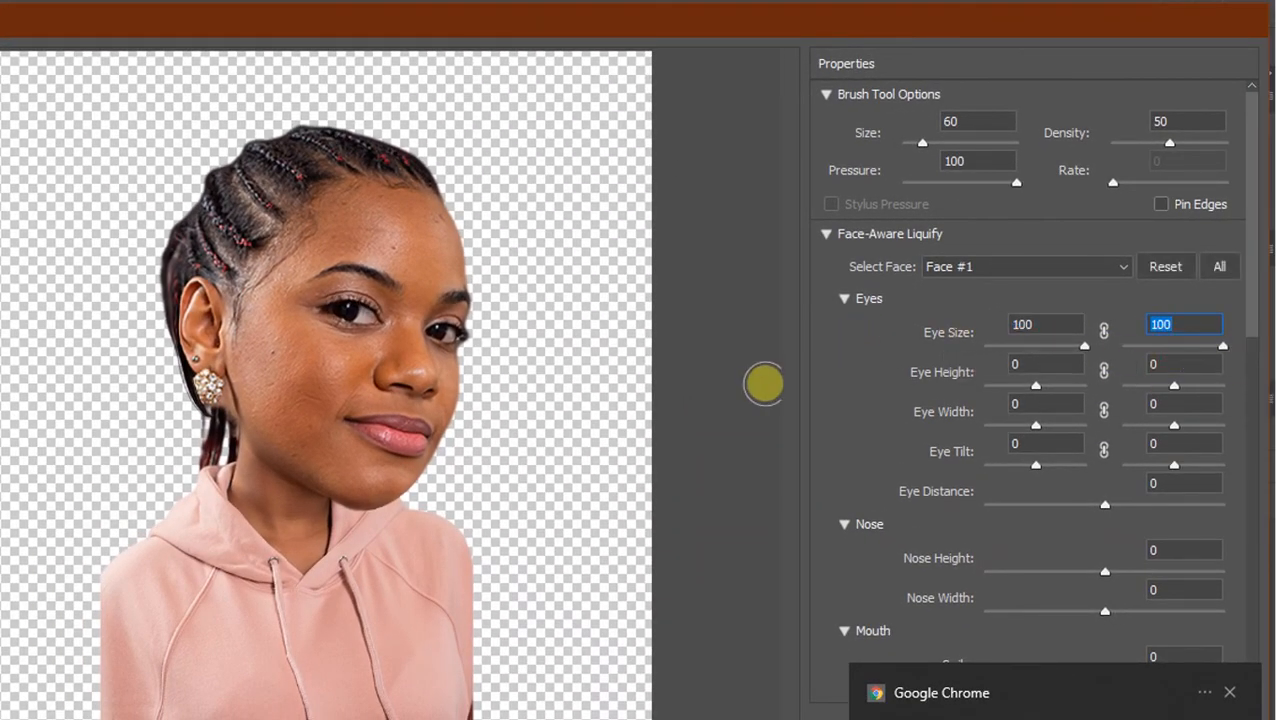
pyautogui.moveTo(1033, 395); pyautogui.dragTo(1077, 395)
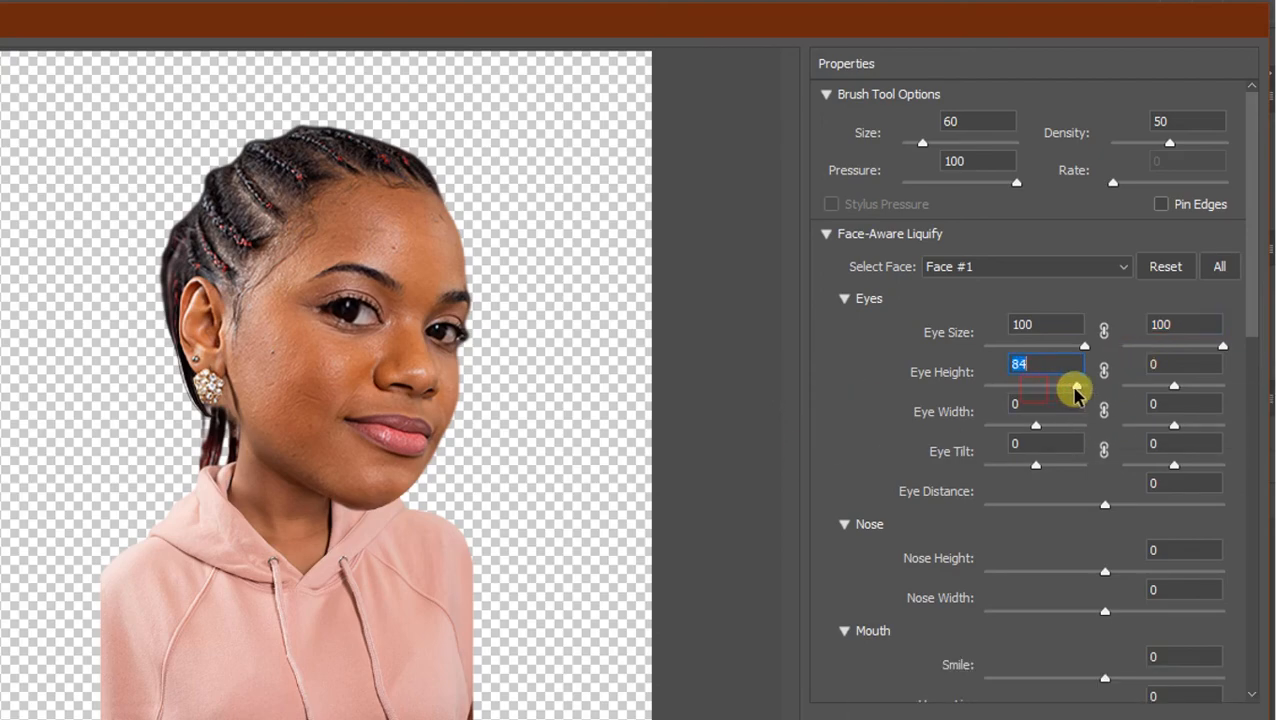
pyautogui.moveTo(1173, 388); pyautogui.dragTo(1207, 390)
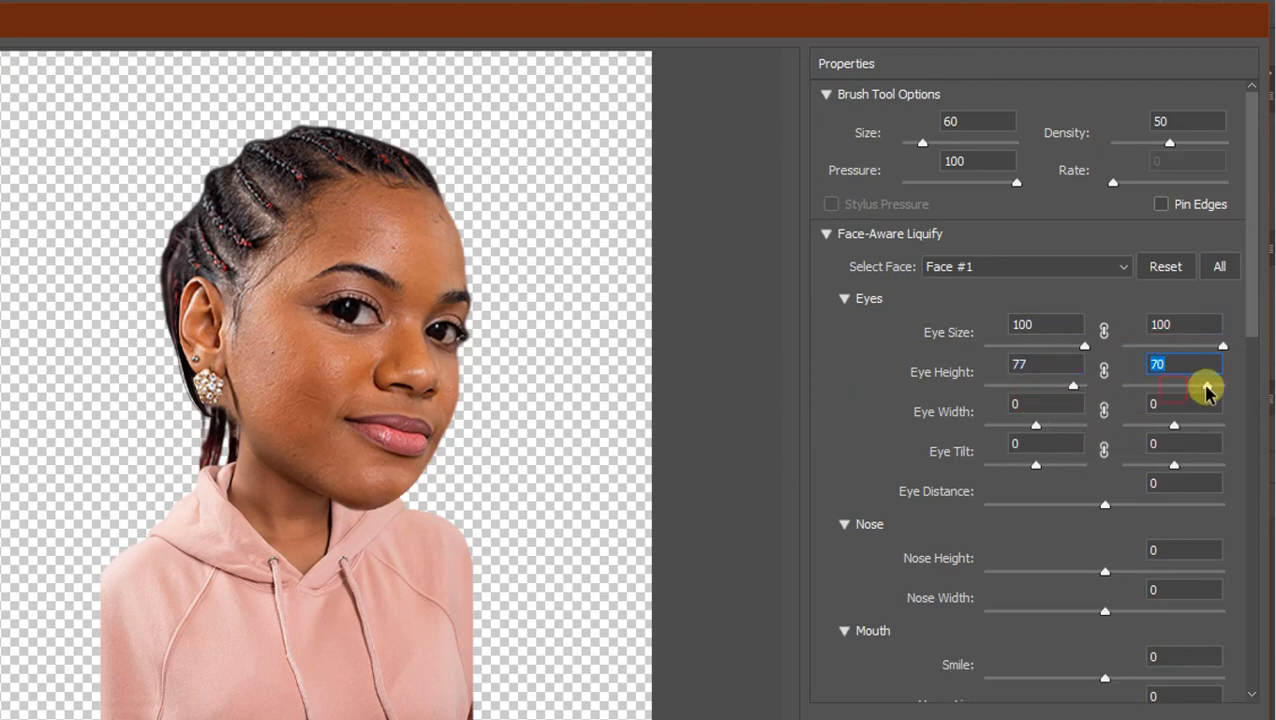
# Set both eye widths to 52, right eye height to 77, eye distance to 4, nose height to -8 and nose width to -100
pyautogui.moveTo(1036, 425); pyautogui.dragTo(1072, 430)
pyautogui.moveTo(1174, 427); pyautogui.dragTo(1200, 428)
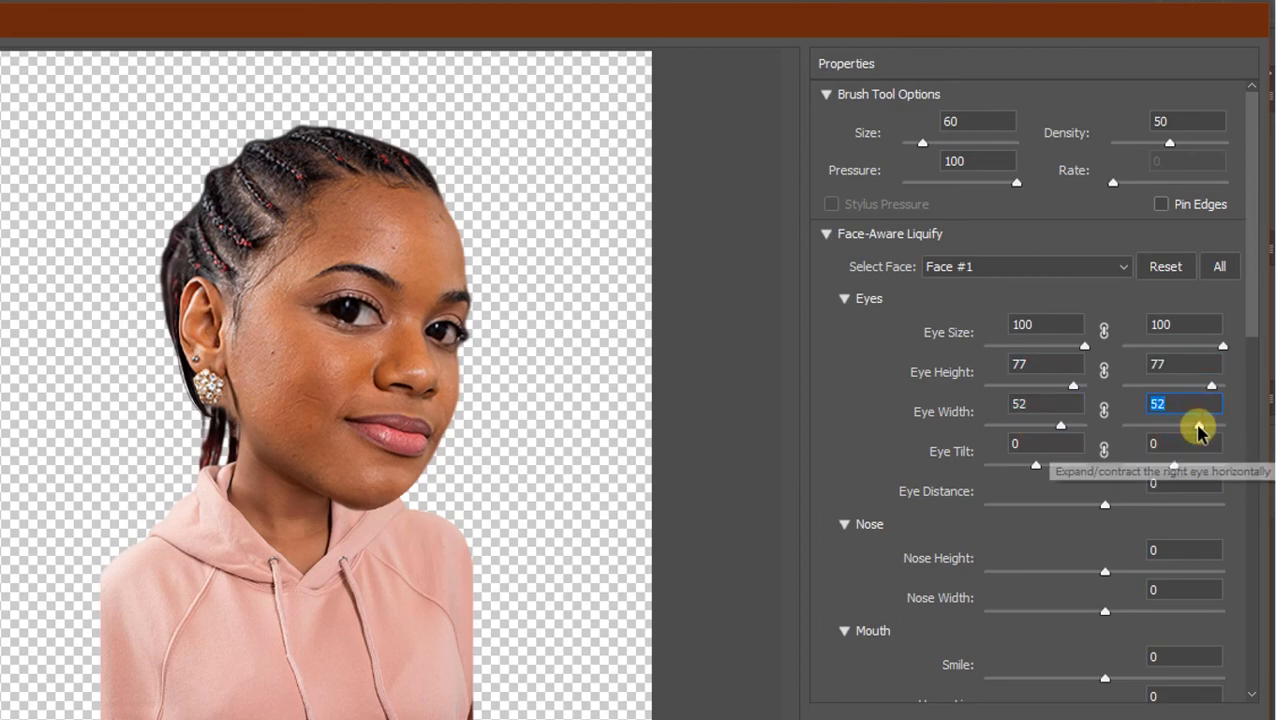
pyautogui.moveTo(1105, 504)
pyautogui.mouseDown()
pyautogui.moveTo(1082, 504)
pyautogui.moveTo(1110, 498)
pyautogui.mouseUp()
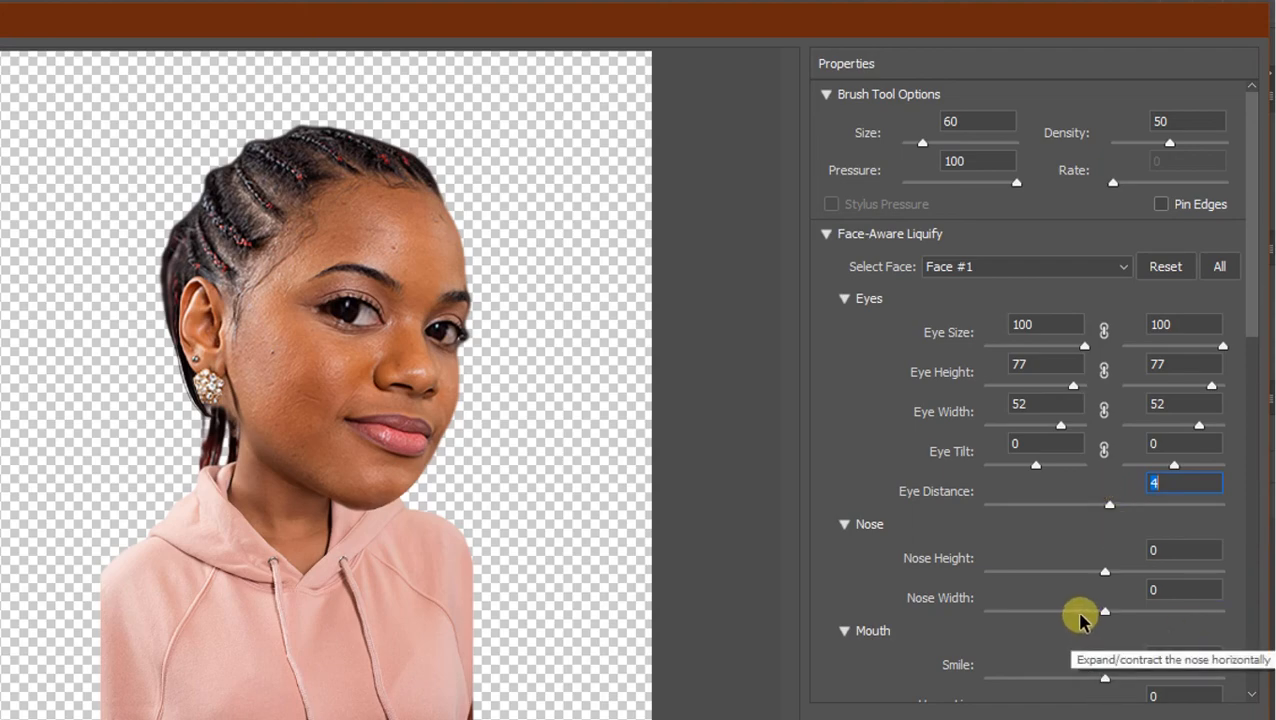
pyautogui.moveTo(1045, 572); pyautogui.dragTo(963, 606)
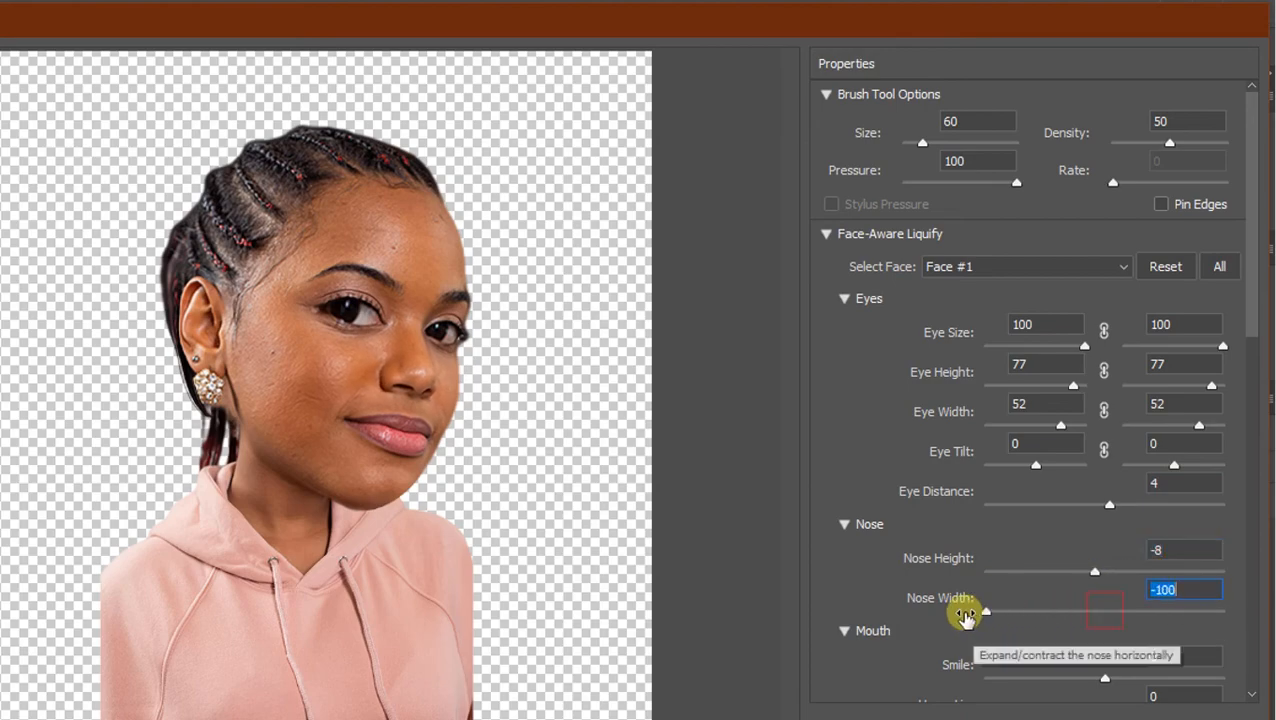
# Reshape the mouth with smile 40, upper lip 2, lower lip -30, mouth width -100 and mouth height -60
pyautogui.scroll(-1, 1078, 590)
pyautogui.moveTo(1103, 623); pyautogui.dragTo(1156, 649)
pyautogui.scroll(-1, 1110, 640)
pyautogui.moveTo(1055, 650); pyautogui.dragTo(975, 624)
pyautogui.scroll(-1, 1154, 647)
pyautogui.scroll(-2, 1050, 630)
# Set the face shape to forehead -100, chin height 100 and jawline -16, and apply the Liquify filter
pyautogui.moveTo(1104, 565); pyautogui.dragTo(985, 576)
pyautogui.scroll(-1, 1070, 600)
pyautogui.scroll(-1, 1011, 606)
pyautogui.moveTo(1106, 563); pyautogui.dragTo(1241, 540)
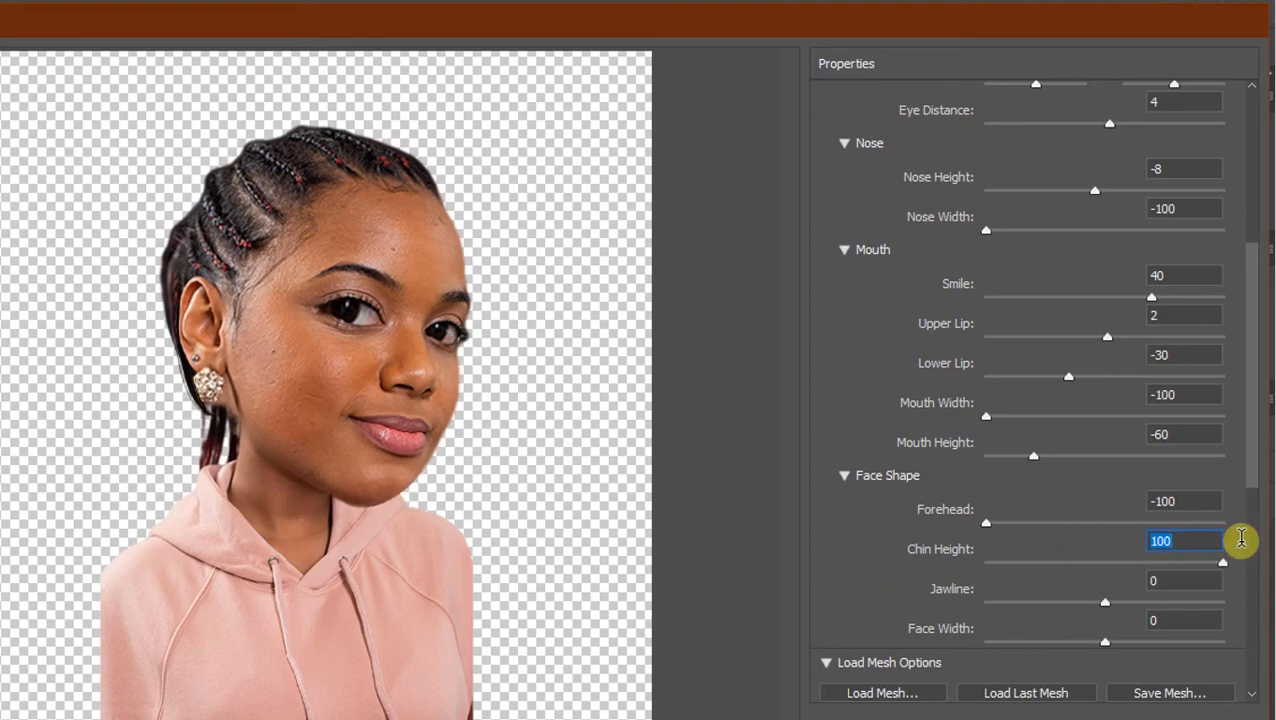
pyautogui.moveTo(1105, 600); pyautogui.dragTo(1080, 593)
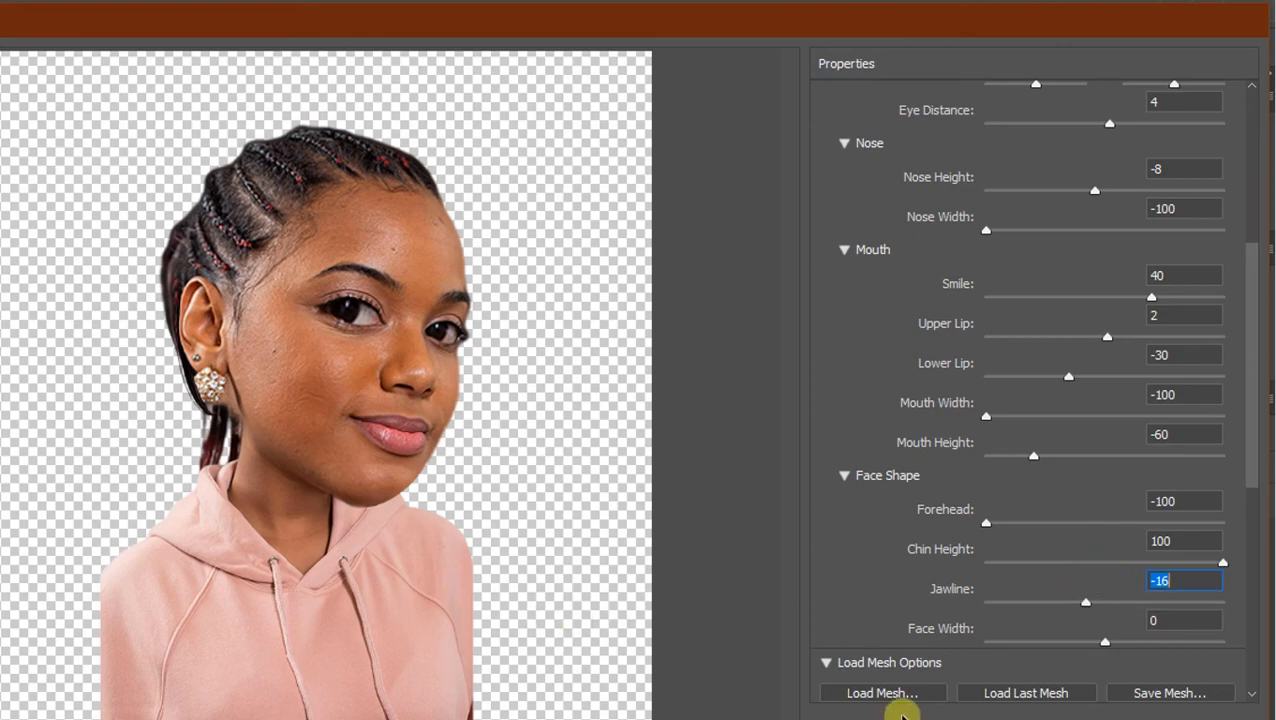
pyautogui.scroll(-4, 1102, 529)
pyautogui.press('Return')
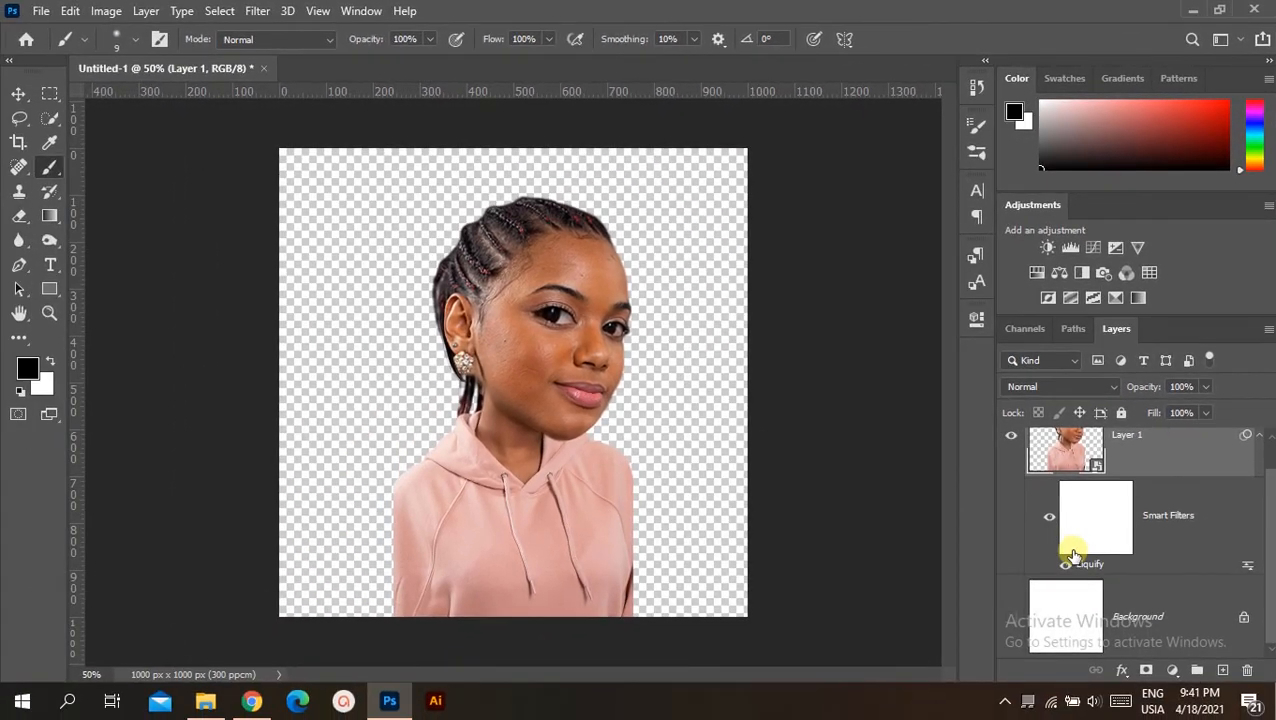
# Rasterize the liquified Layer 1 and convert it back to a smart object
pyautogui.scroll(1, 1156, 561)
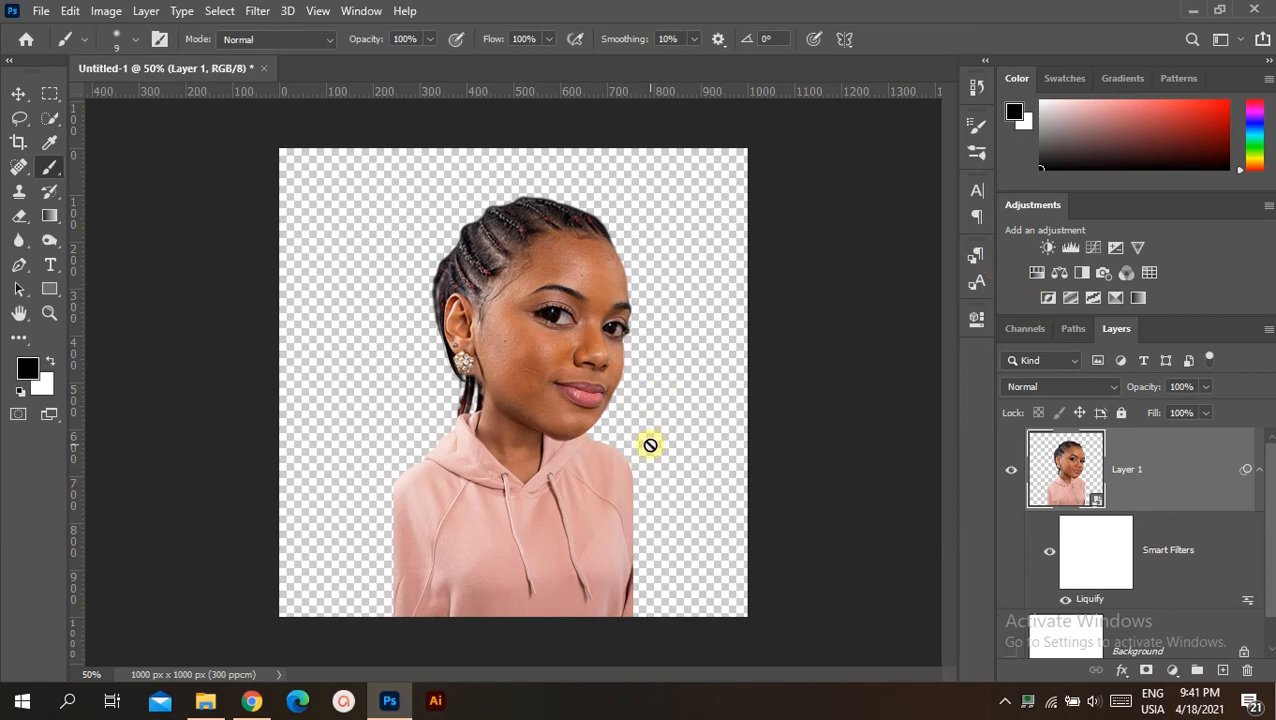
pyautogui.click(1183, 560)
pyautogui.rightClick(1170, 472)
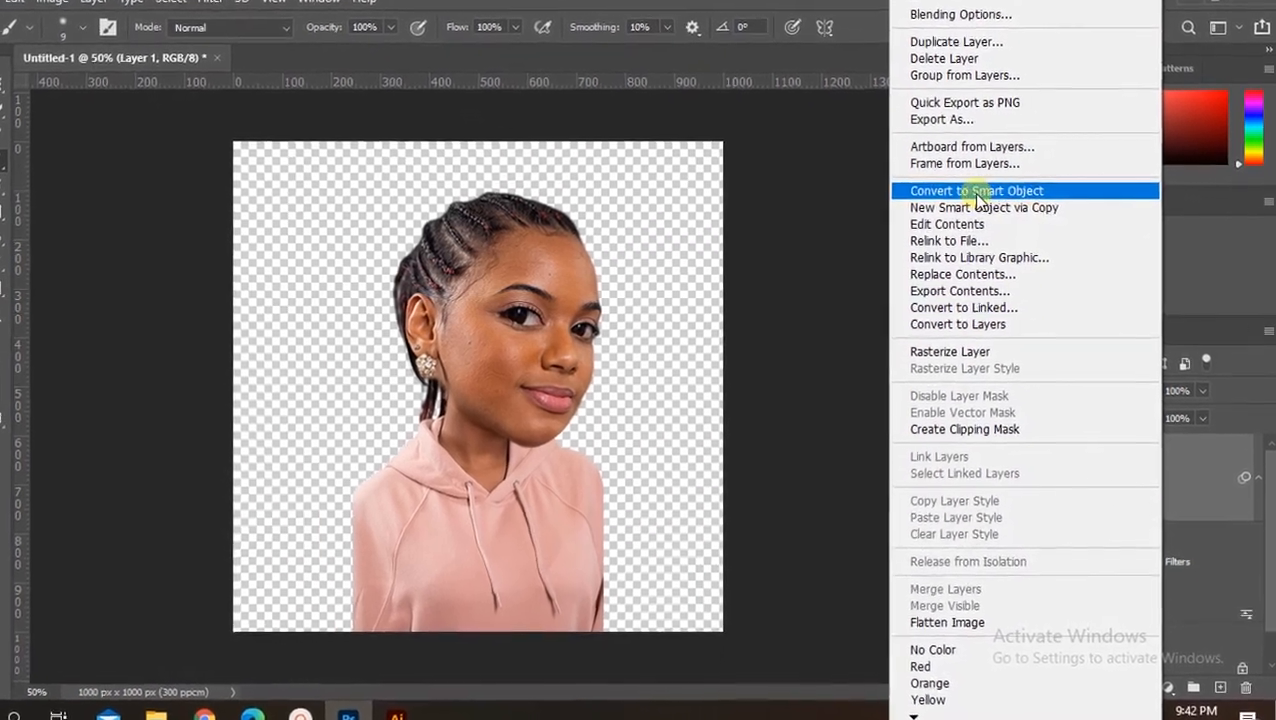
pyautogui.click(978, 191)
pyautogui.rightClick(1100, 480)
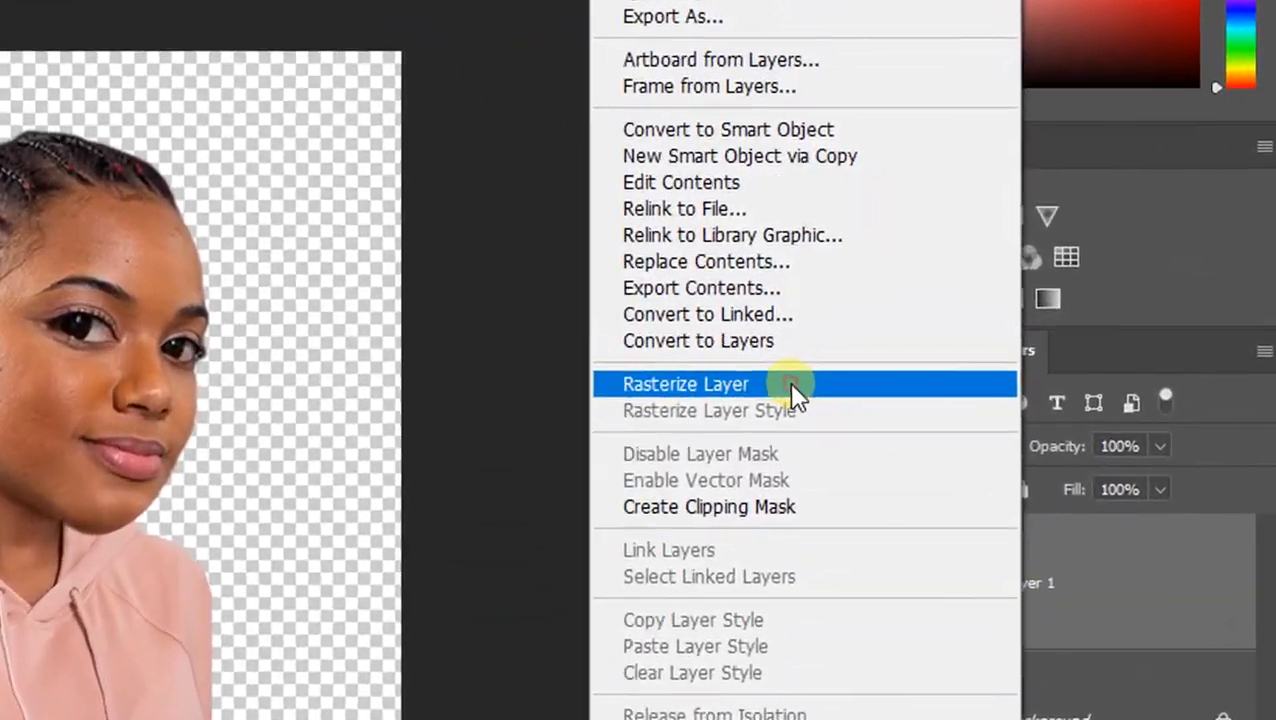
pyautogui.click(791, 384)
pyautogui.rightClick(1015, 584)
pyautogui.click(789, 201)
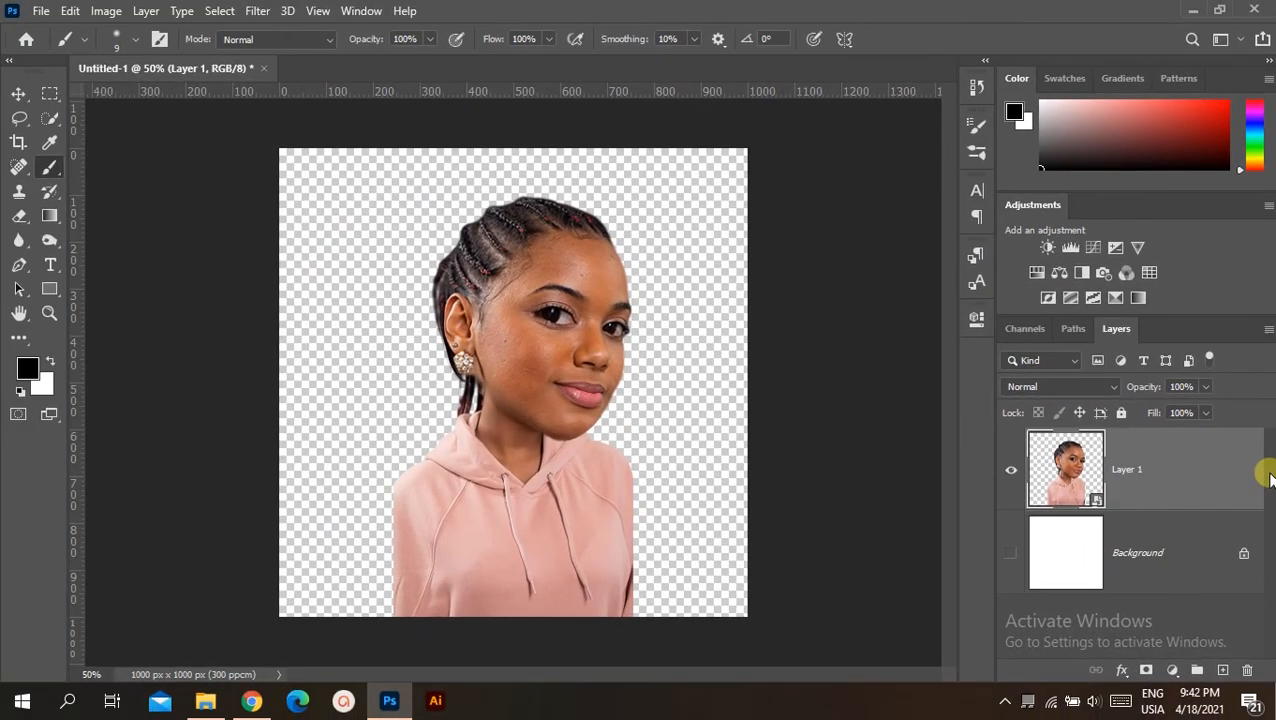
# Duplicate Layer 1 three times and hide the top two copies
pyautogui.hotkey('ctrl', 'j')
pyautogui.hotkey('ctrl', 'j')
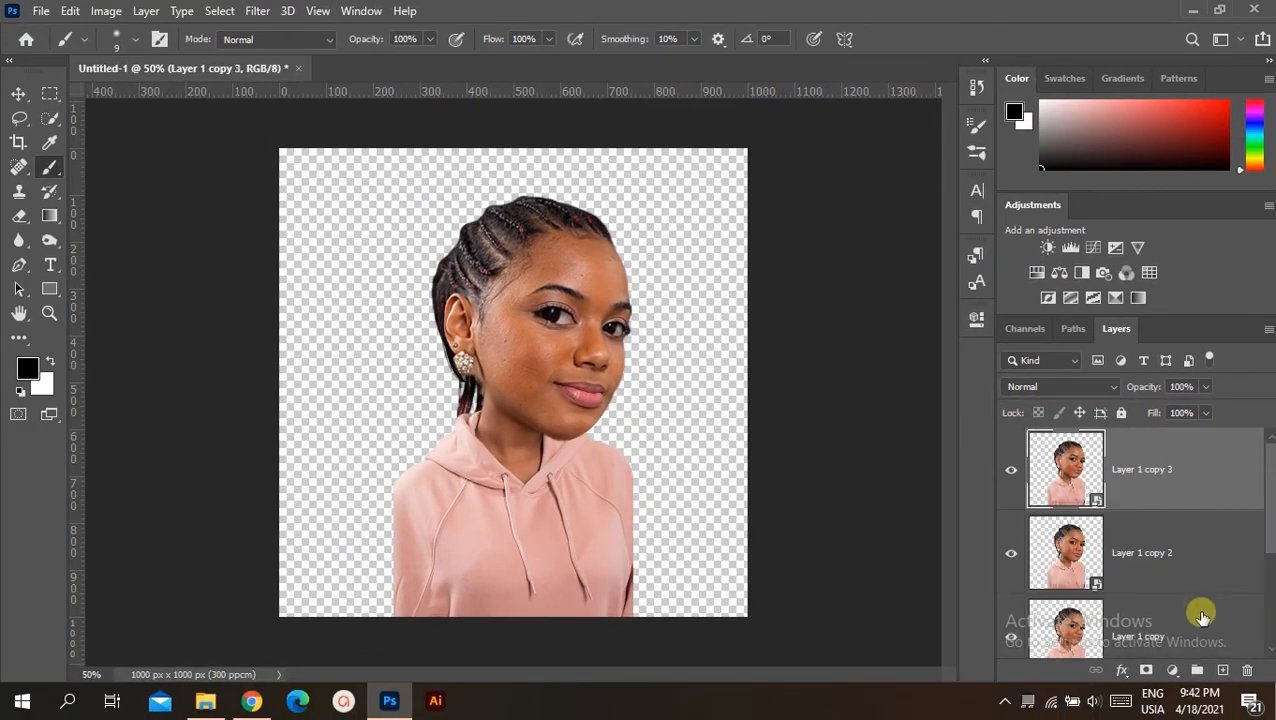
pyautogui.scroll(-2, 1267, 505)
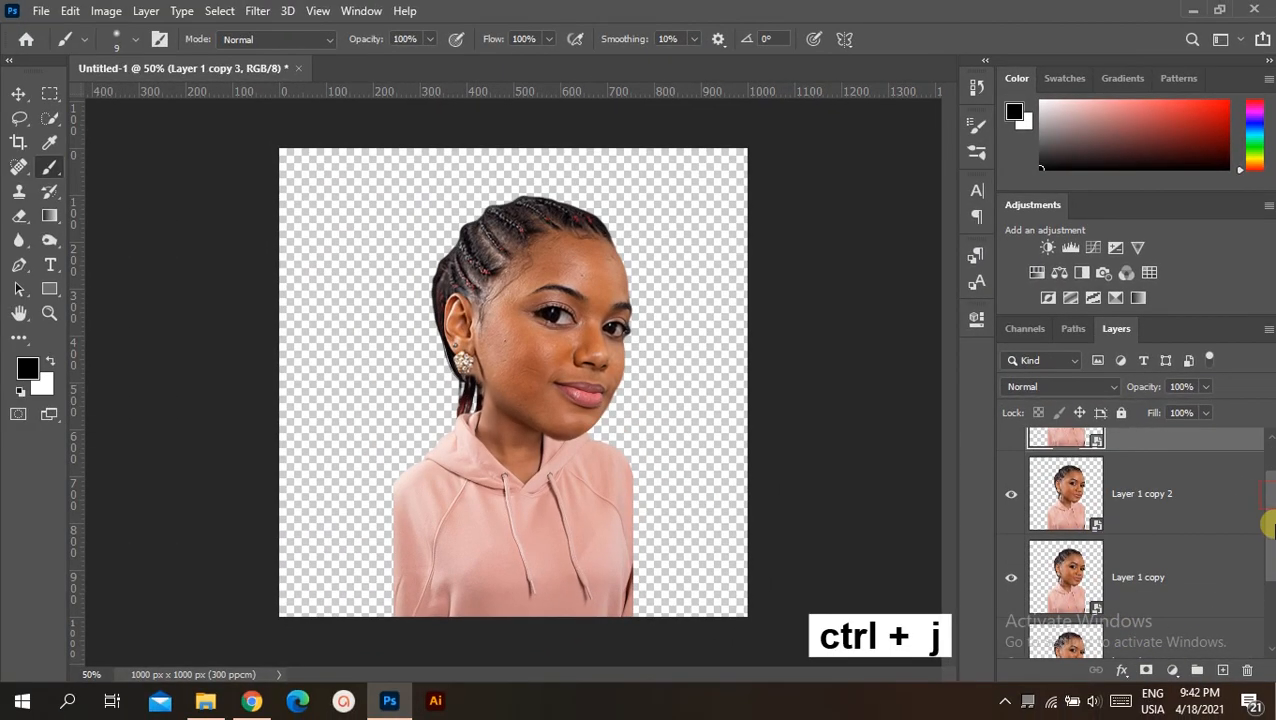
pyautogui.click(1012, 461)
pyautogui.scroll(1, 1012, 461)
pyautogui.click(1012, 461)
# Rename Layer 1 copy as effect and Layer 1 copy 2 as details, and rename the top copy as well
pyautogui.doubleClick(1128, 627)
pyautogui.write('effect')
pyautogui.press('Return')
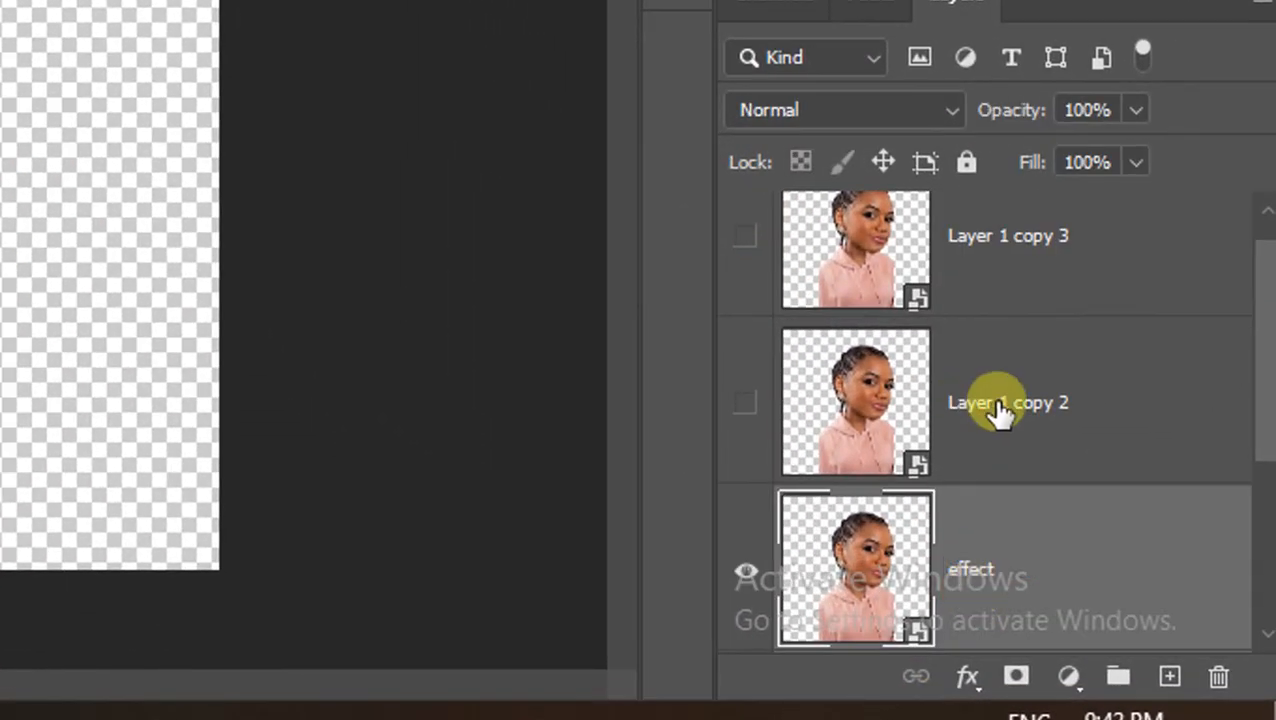
pyautogui.doubleClick(999, 403)
pyautogui.write('details')
pyautogui.press('Return')
pyautogui.doubleClick(1017, 228)
pyautogui.press('Escape')
pyautogui.doubleClick(986, 279)
pyautogui.write('s')
pyautogui.press('Return')
pyautogui.scroll(-1, 1025, 404)
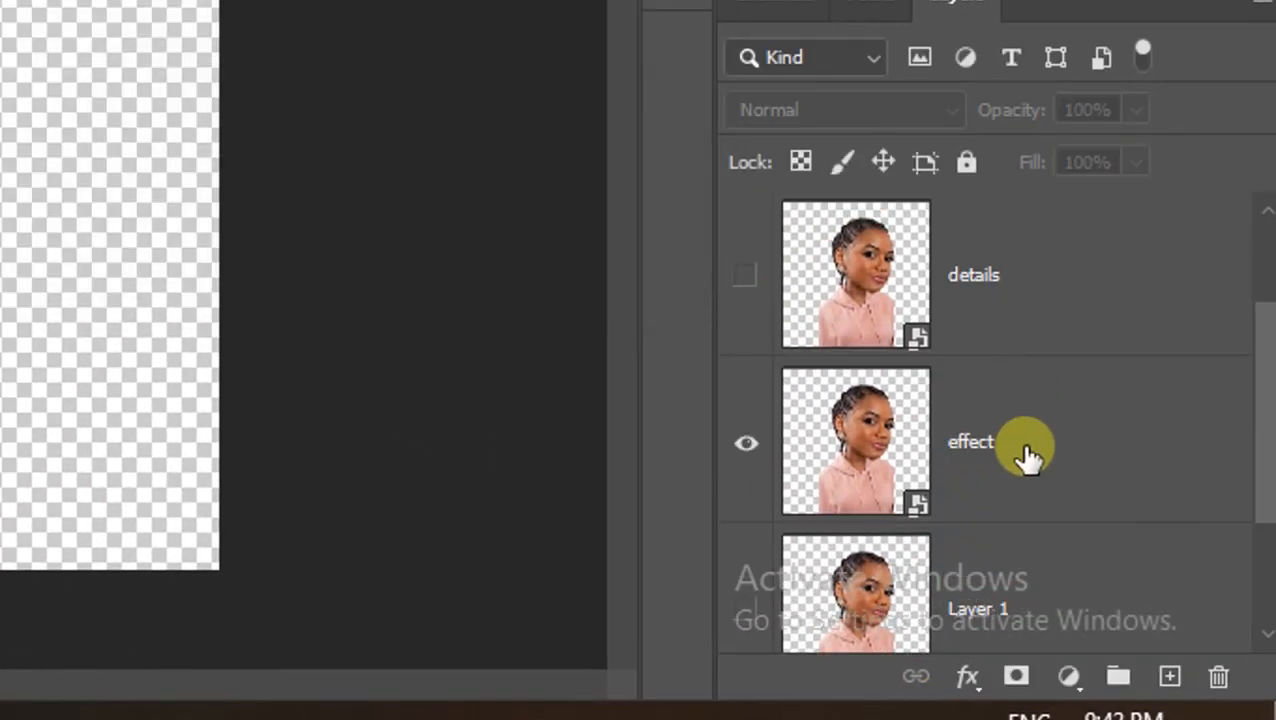
# Apply Smart Sharpen to the effect layer with amount 200%, radius 1.5 px, noise reduction 0% and Gaussian Blur removal
pyautogui.click(982, 436)
pyautogui.click(0, 0)
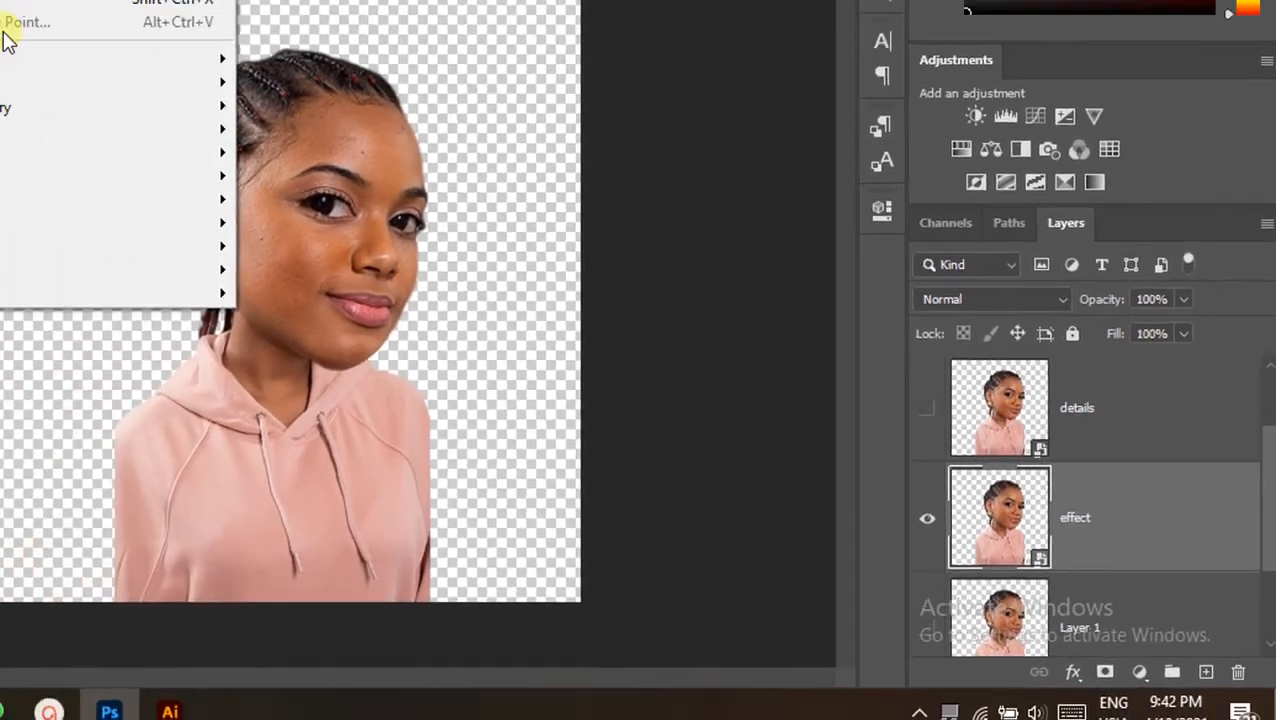
pyautogui.moveTo(0, 36)
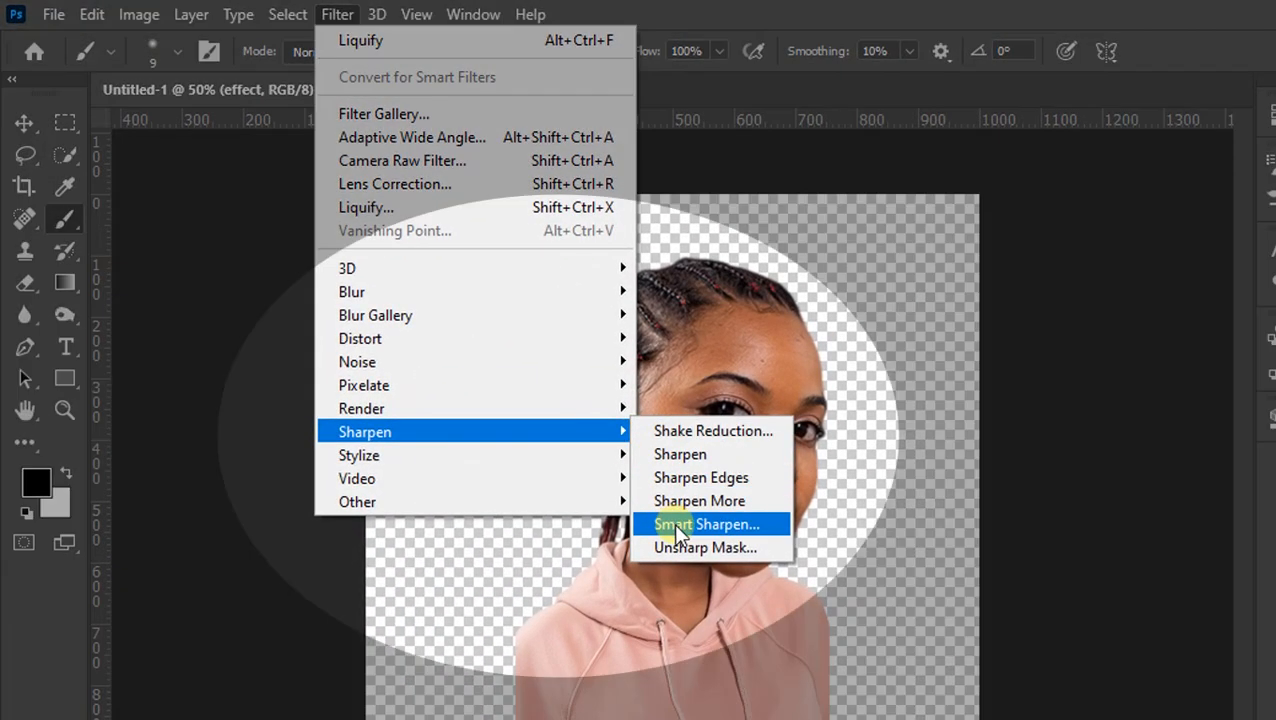
pyautogui.click(673, 522)
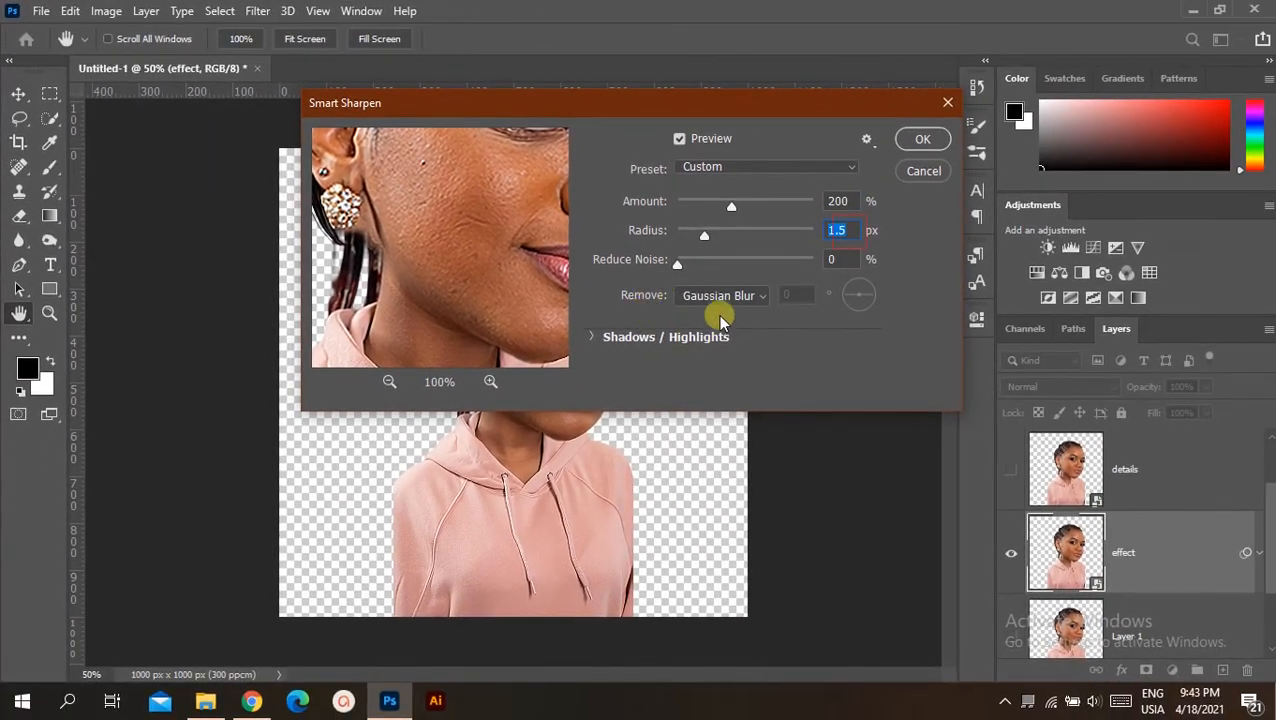
pyautogui.click(765, 313)
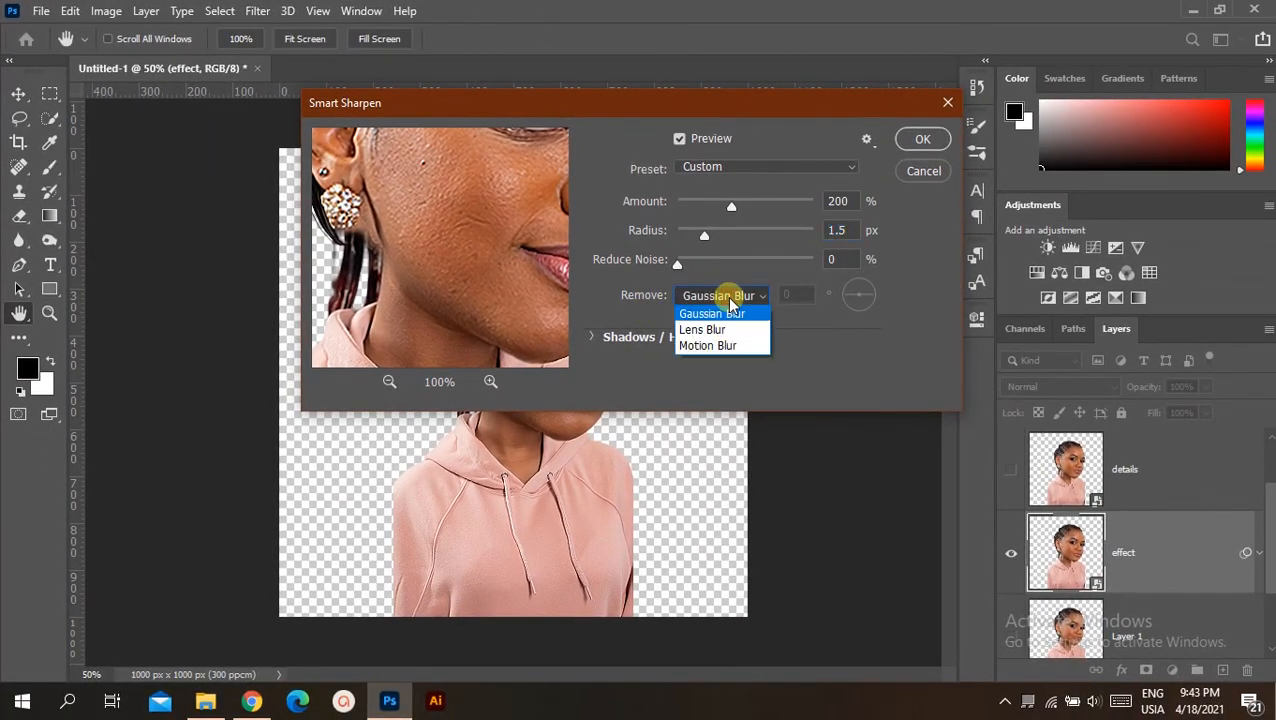
pyautogui.click(760, 332)
pyautogui.moveTo(497, 227); pyautogui.dragTo(468, 285)
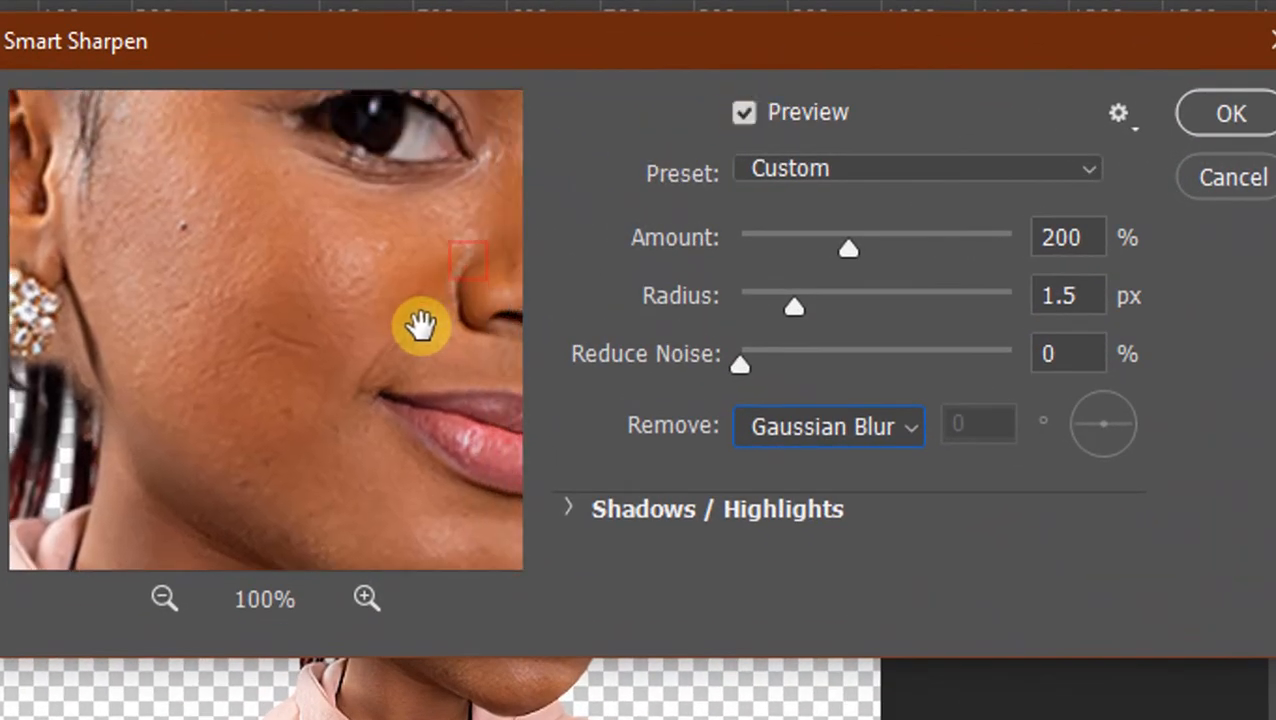
pyautogui.click(1210, 114)
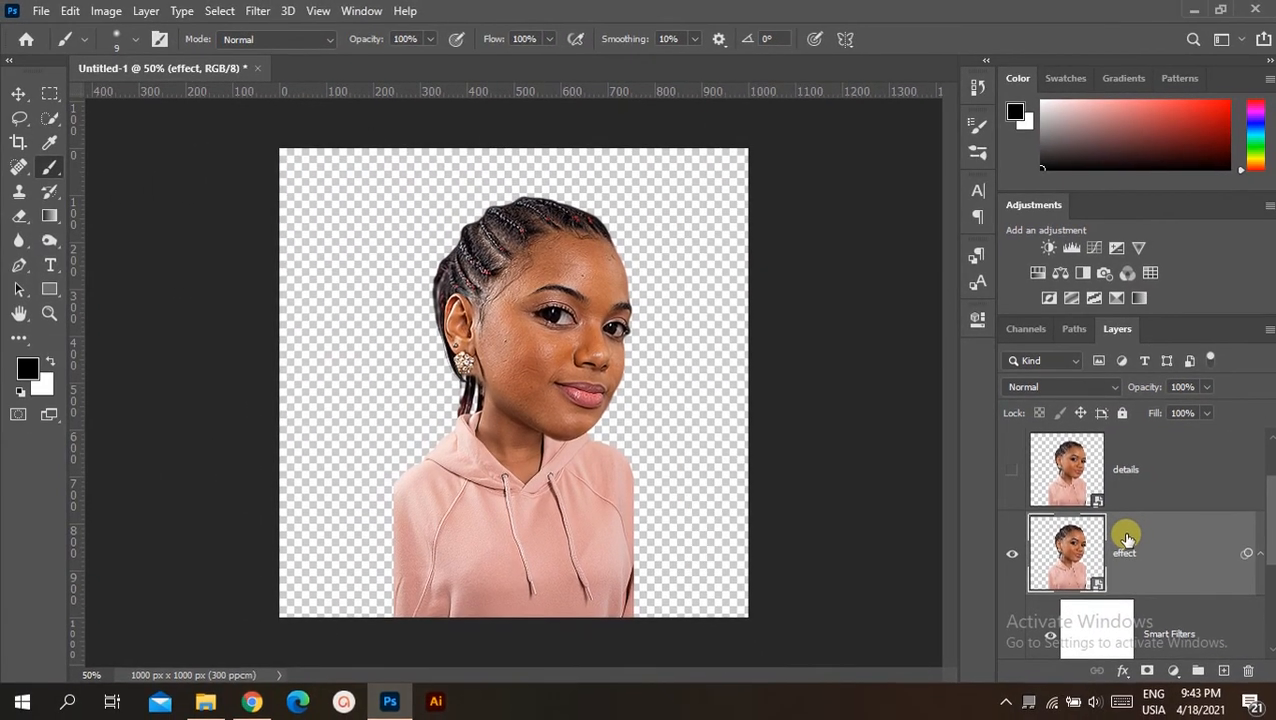
# Apply the Oil Paint filter to the effect layer with stylization 5, cleanliness 3, scale 0.1 and bristle detail 0
pyautogui.click(257, 11)
pyautogui.moveTo(419, 348)
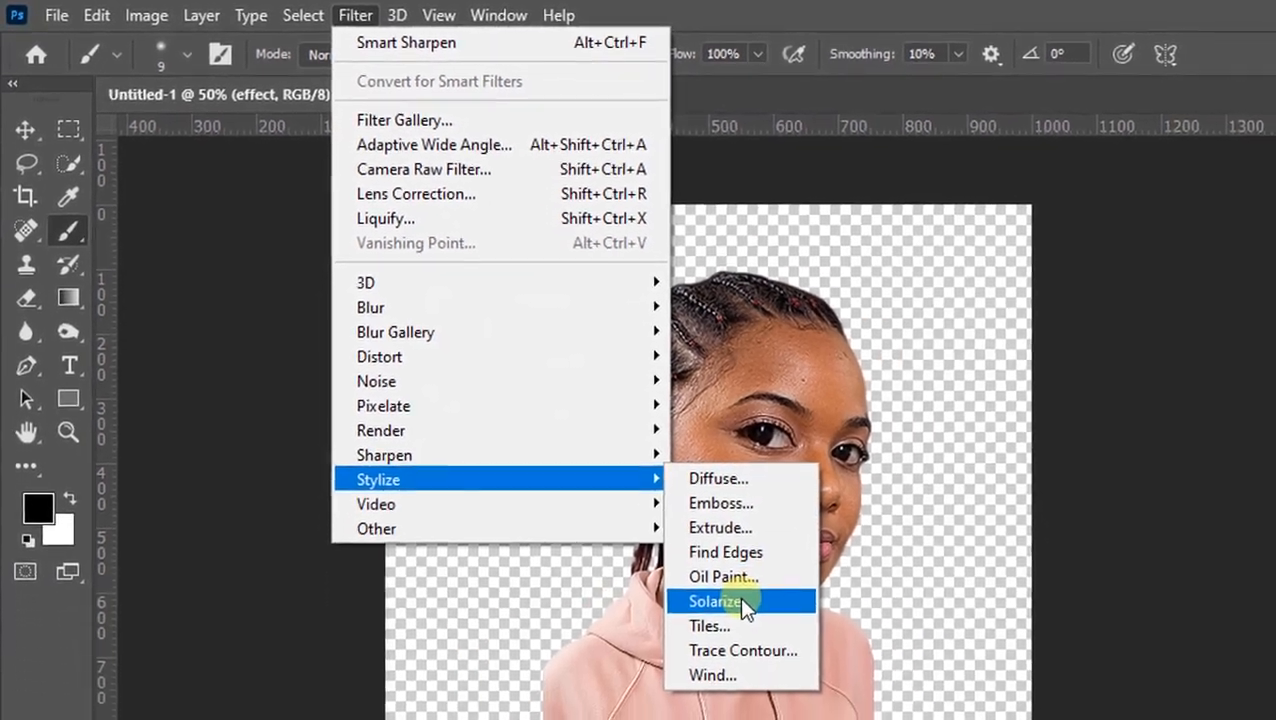
pyautogui.click(736, 577)
pyautogui.write('5')
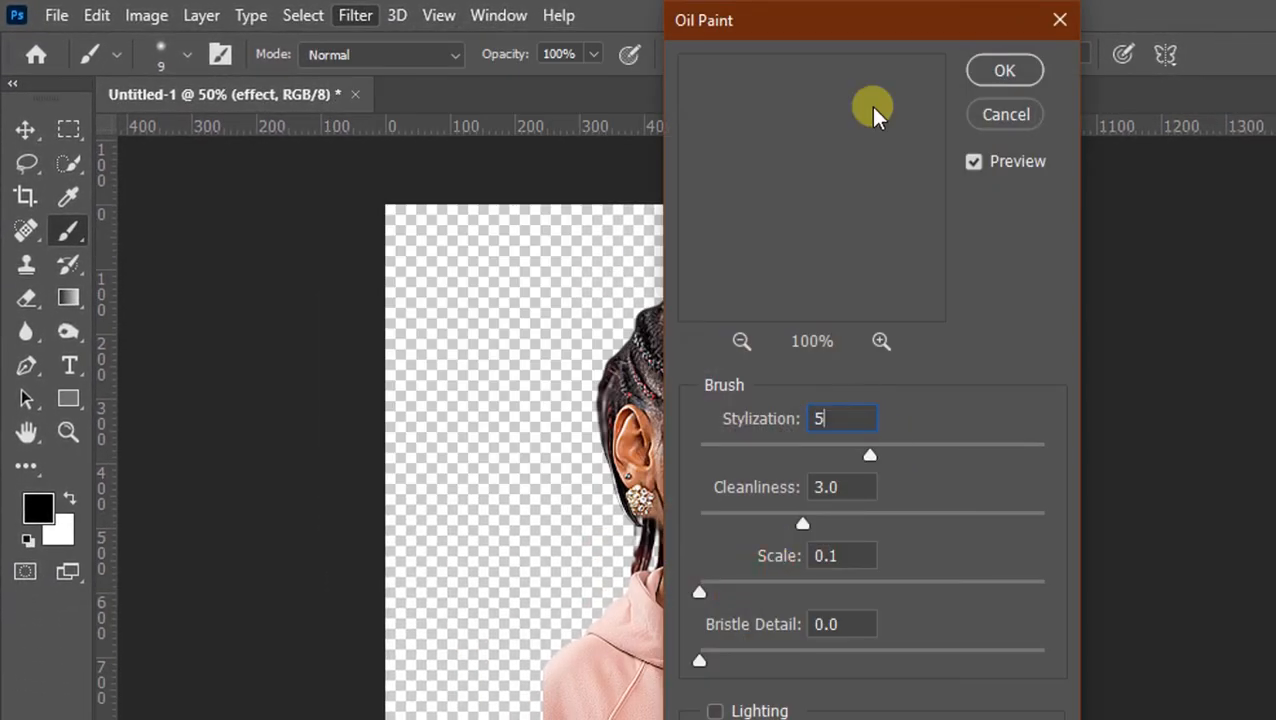
pyautogui.moveTo(826, 23); pyautogui.dragTo(1035, 50)
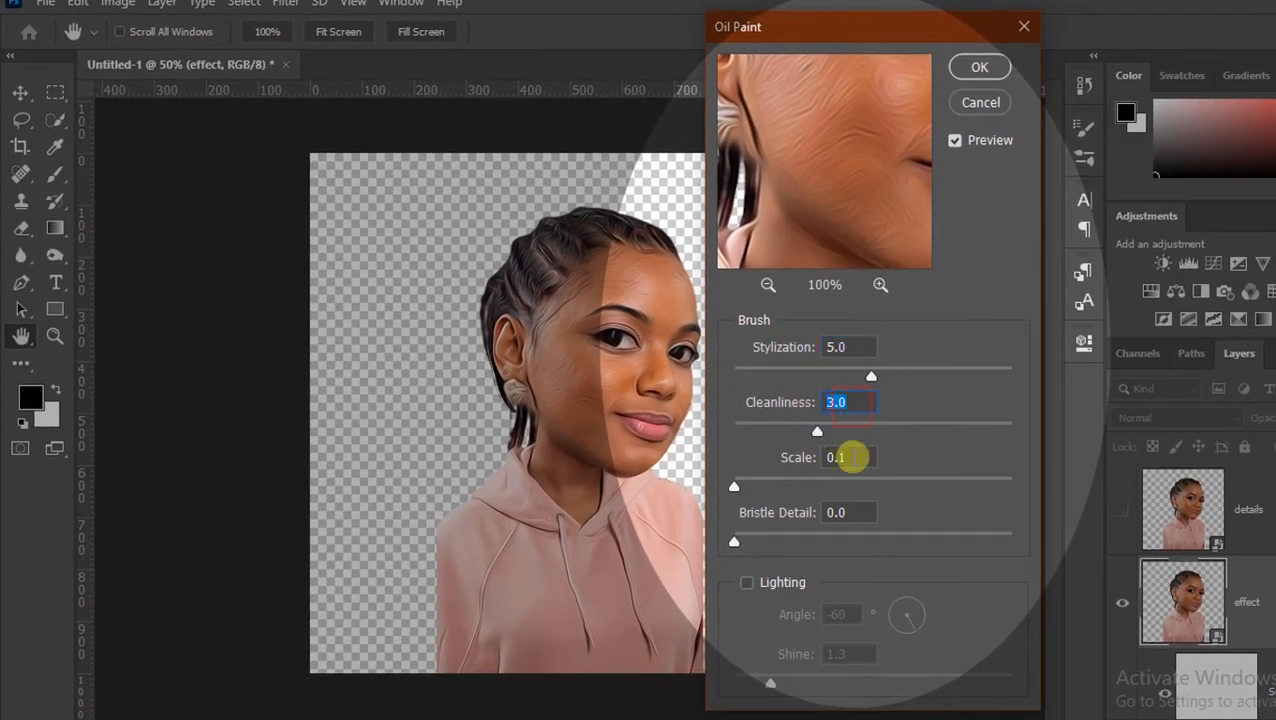
pyautogui.click(848, 457)
pyautogui.click(849, 513)
pyautogui.click(976, 67)
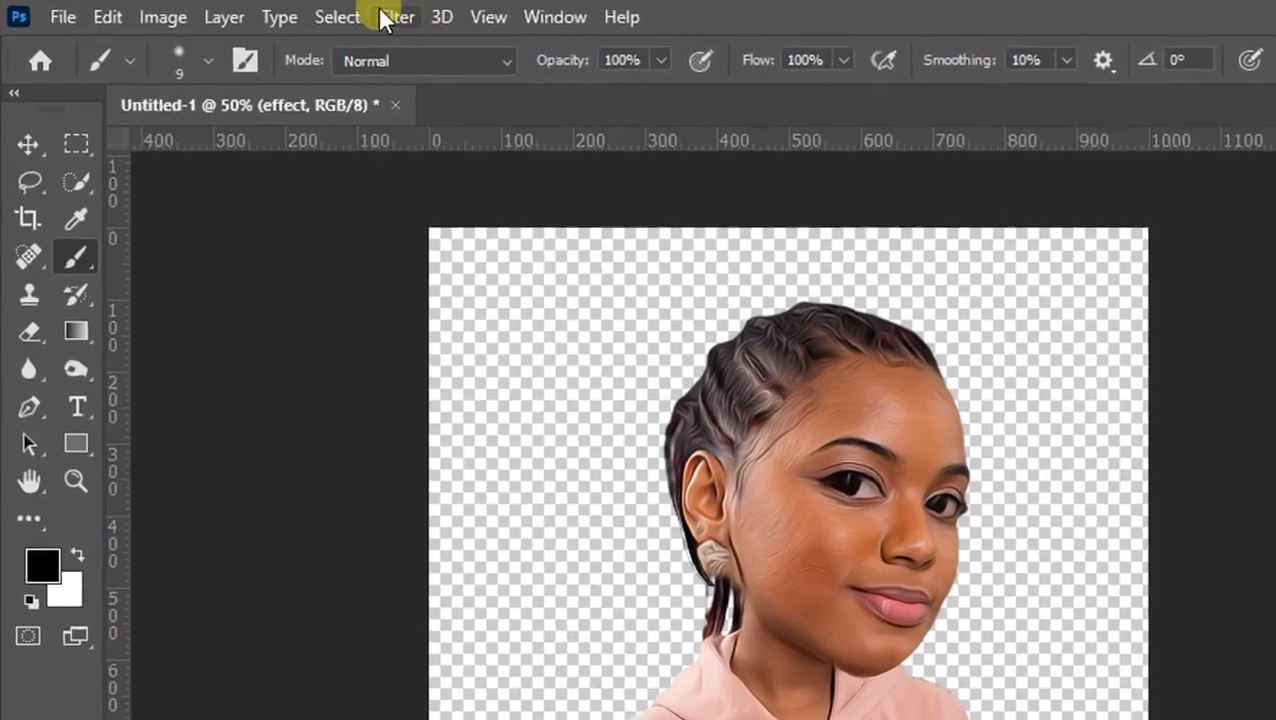
# Apply the Poster Edges filter to the effect layer with edge thickness 0, edge intensity 0 and posterization 2
pyautogui.click(395, 17)
pyautogui.click(550, 144)
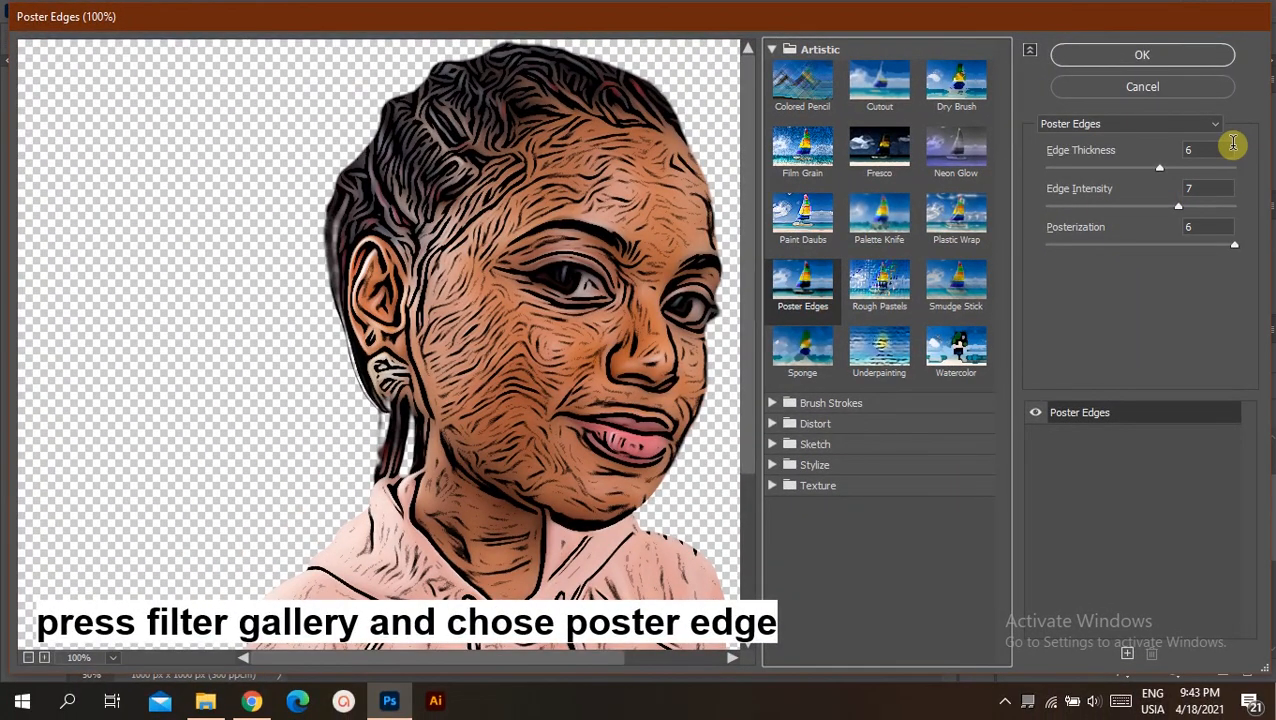
pyautogui.doubleClick(1210, 148)
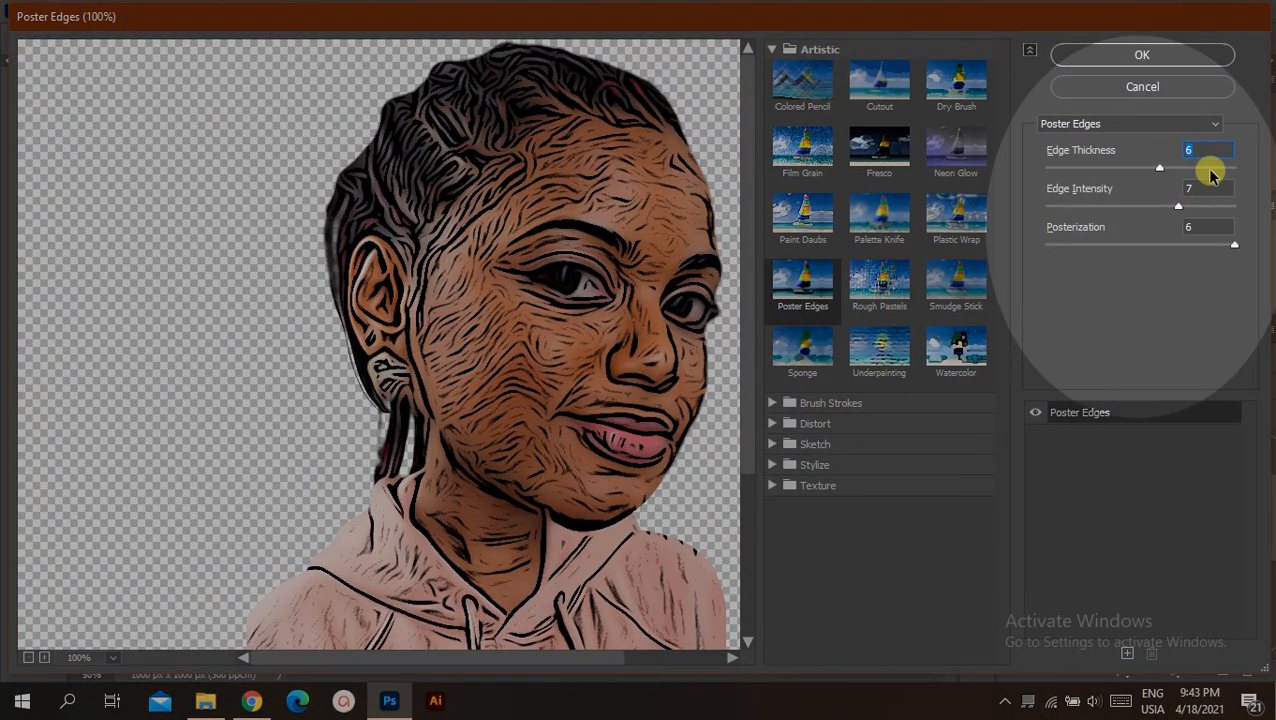
pyautogui.write('0')
pyautogui.click(1193, 190)
pyautogui.write('0')
pyautogui.write('0')
pyautogui.moveTo(1202, 187); pyautogui.dragTo(1173, 231)
pyautogui.write('2')
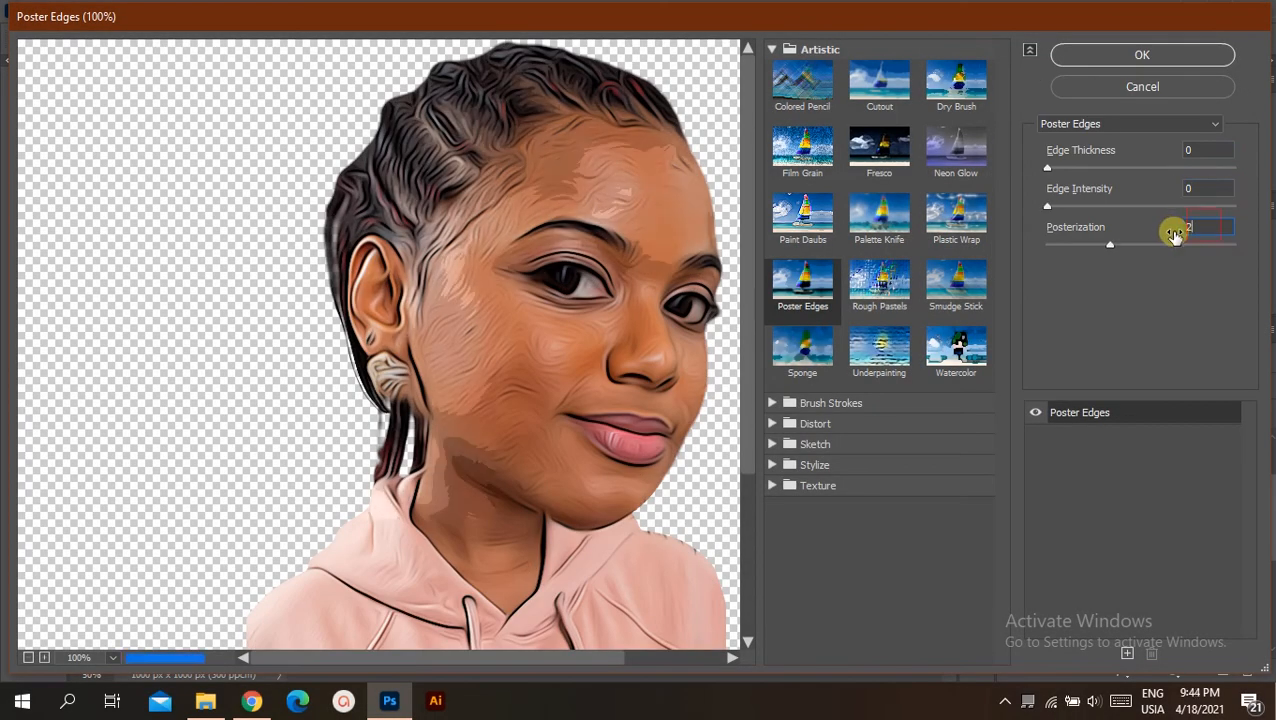
pyautogui.click(1121, 57)
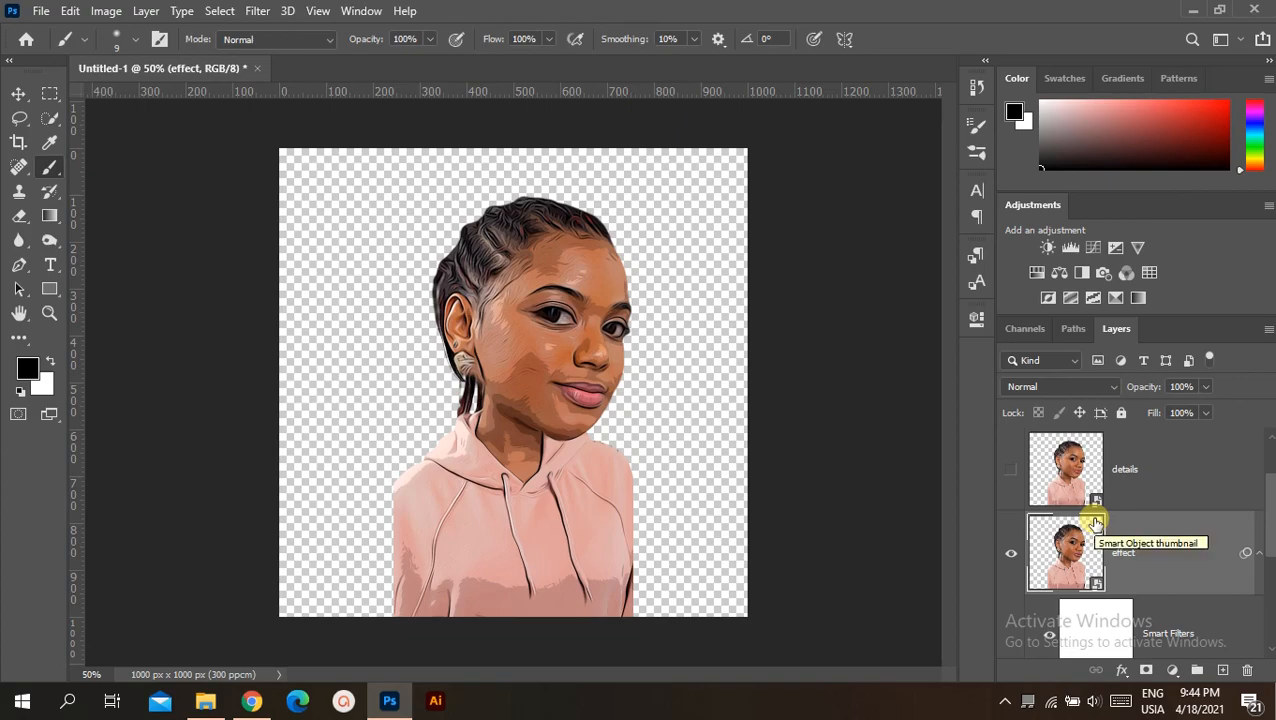
# Apply a Surface Blur to the effect layer with a 15-pixel radius and a threshold of 7 levels
pyautogui.click(277, 9)
pyautogui.moveTo(281, 215)
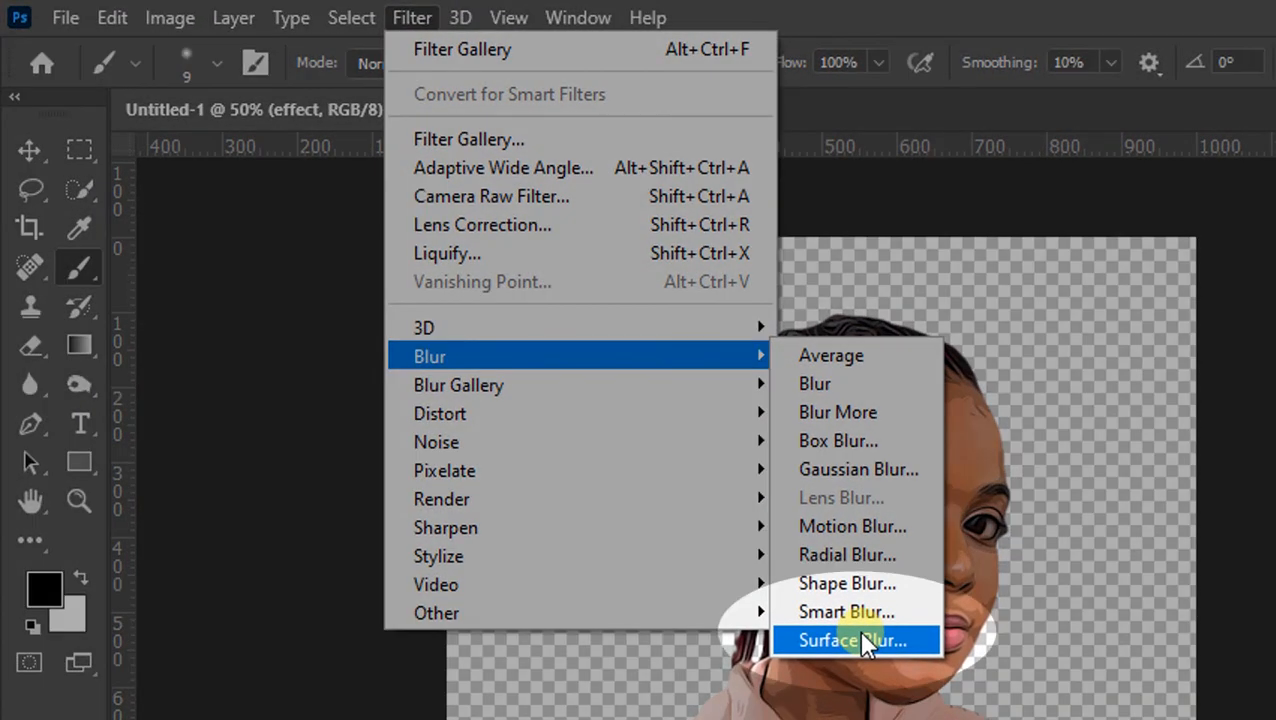
pyautogui.click(860, 637)
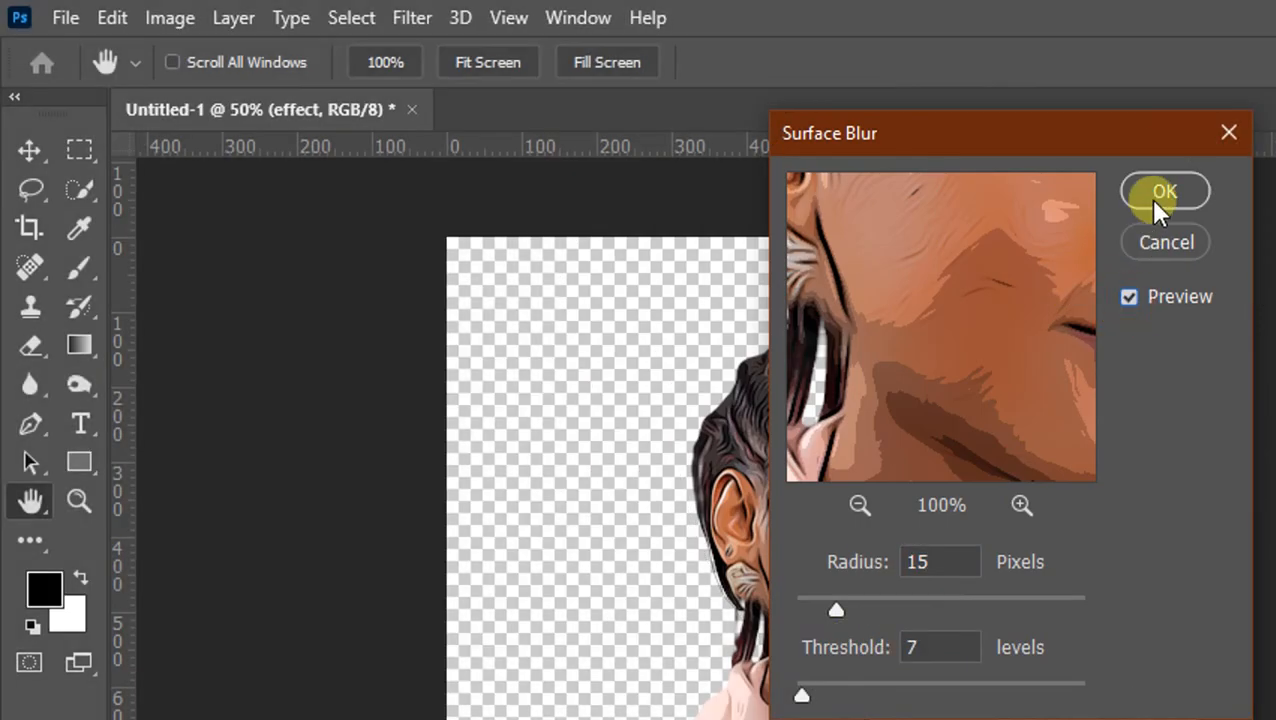
pyautogui.click(1160, 193)
pyautogui.press('b')
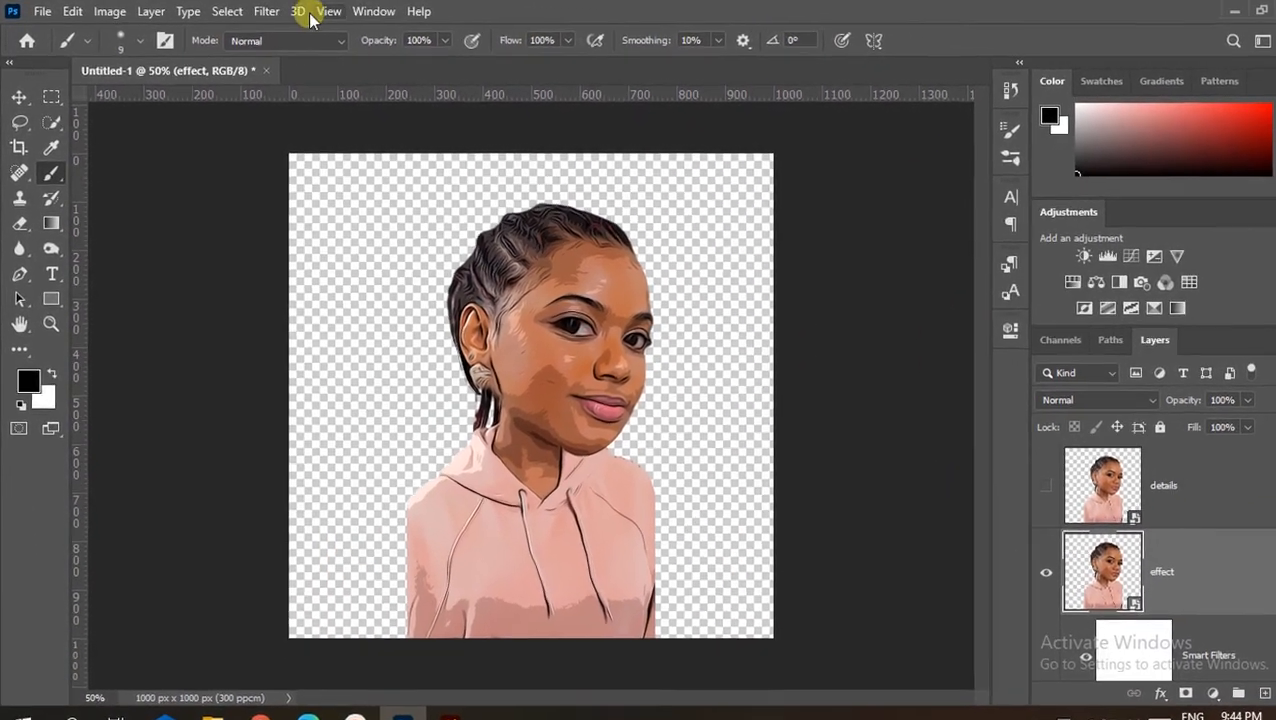
# Apply a second Oil Paint pass over the blurred effect layer, keeping stylization 5, cleanliness 3, scale 0.1 and bristle detail 0
pyautogui.click(387, 17)
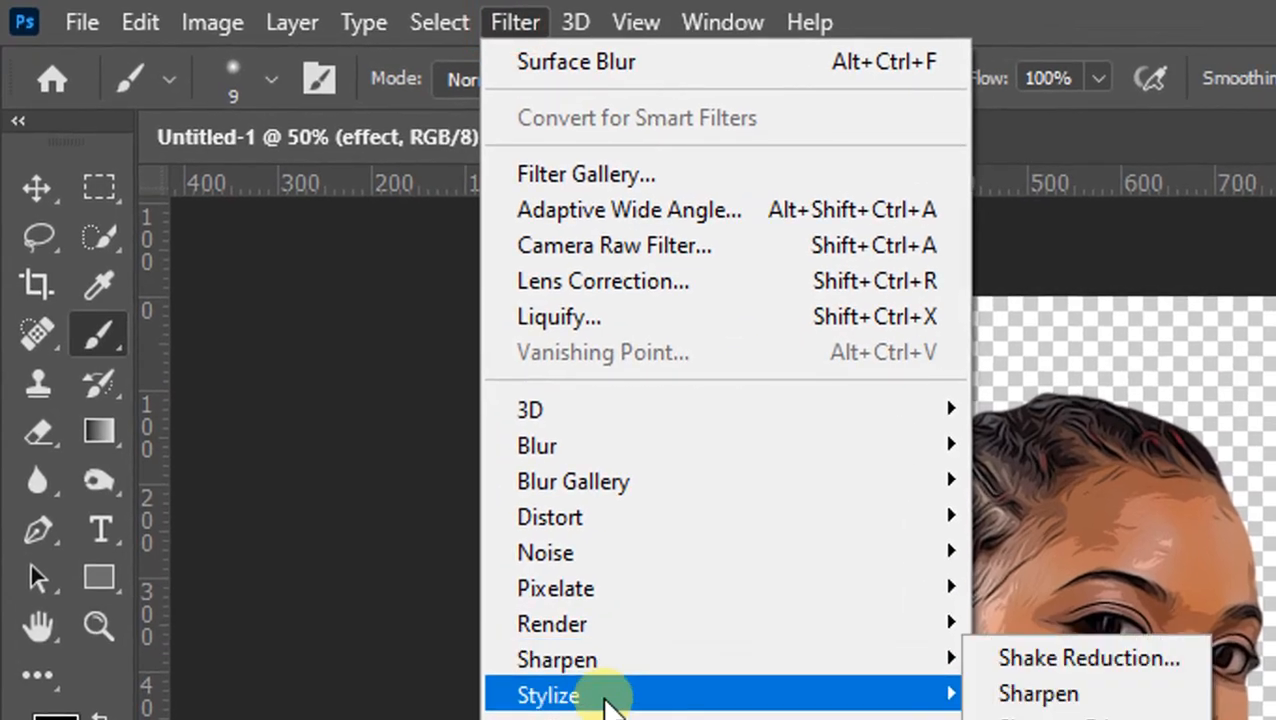
pyautogui.moveTo(611, 579)
pyautogui.click(730, 594)
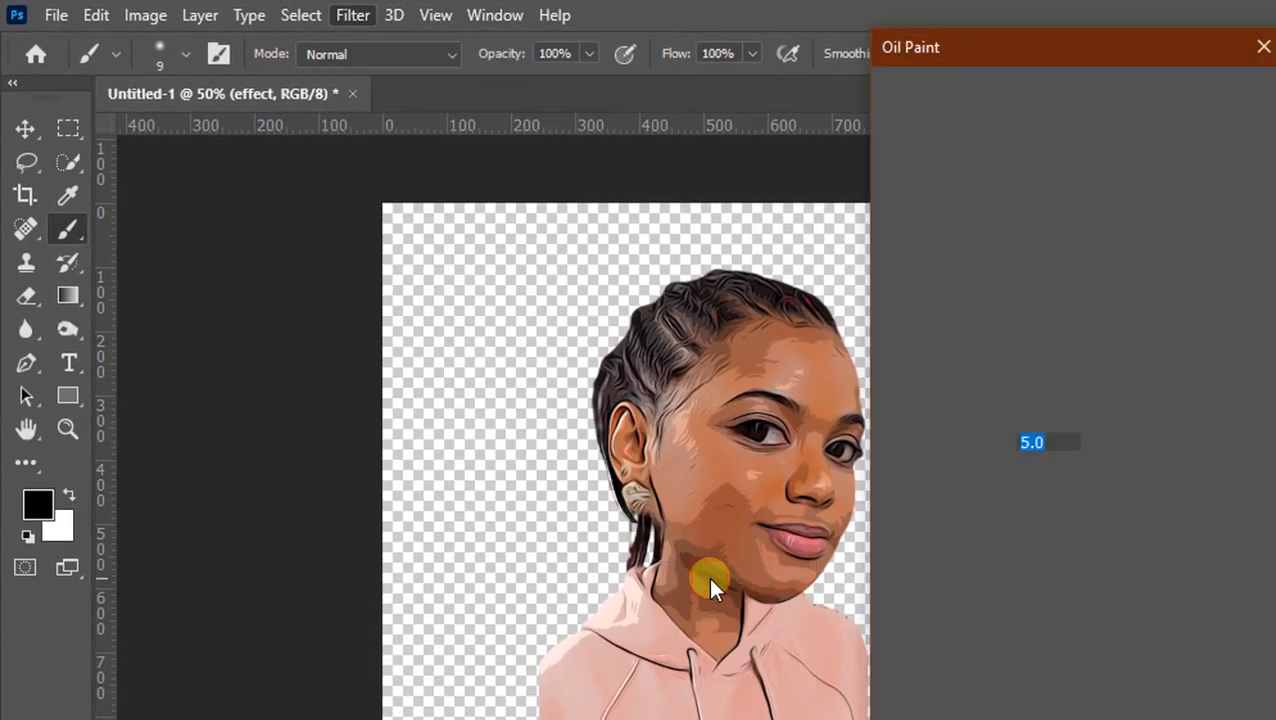
pyautogui.click(1030, 511)
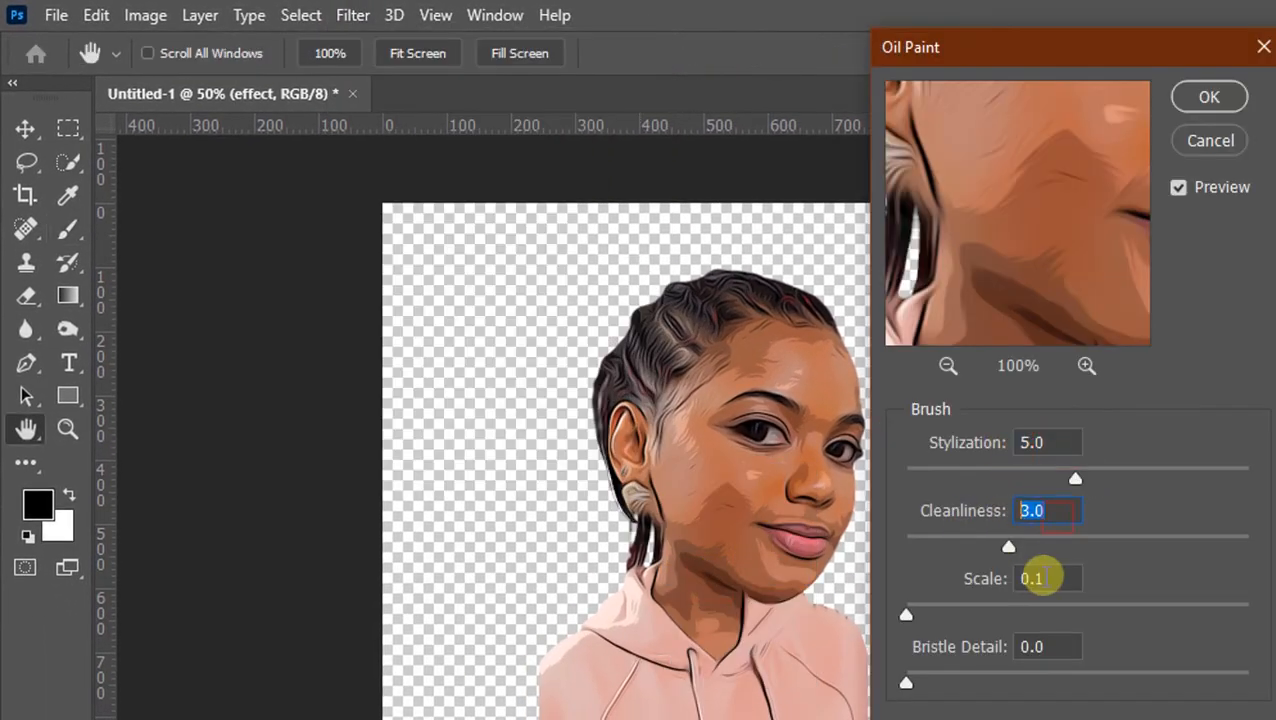
pyautogui.click(1040, 578)
pyautogui.click(1043, 646)
pyautogui.click(1209, 97)
pyautogui.press('b')
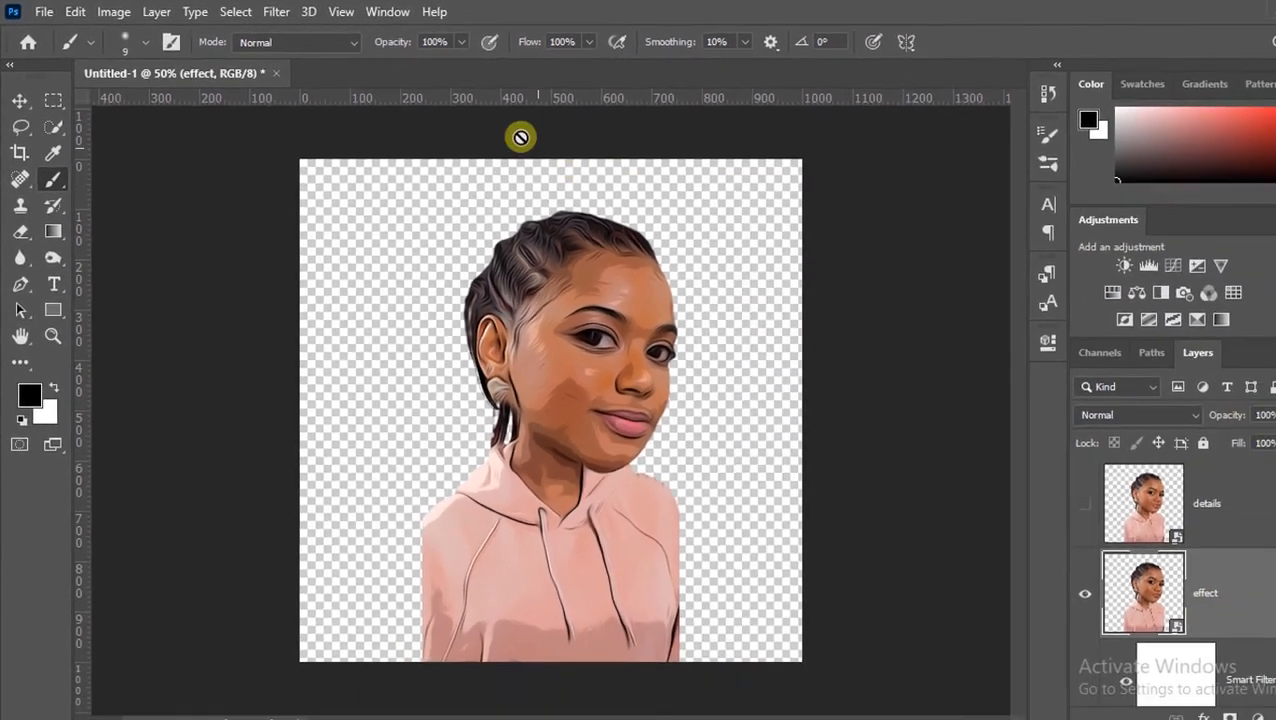
# Sharpen the effect layer with an Unsharp Mask filter, adjusting its settings to crisp up the painted edges
pyautogui.click(278, 11)
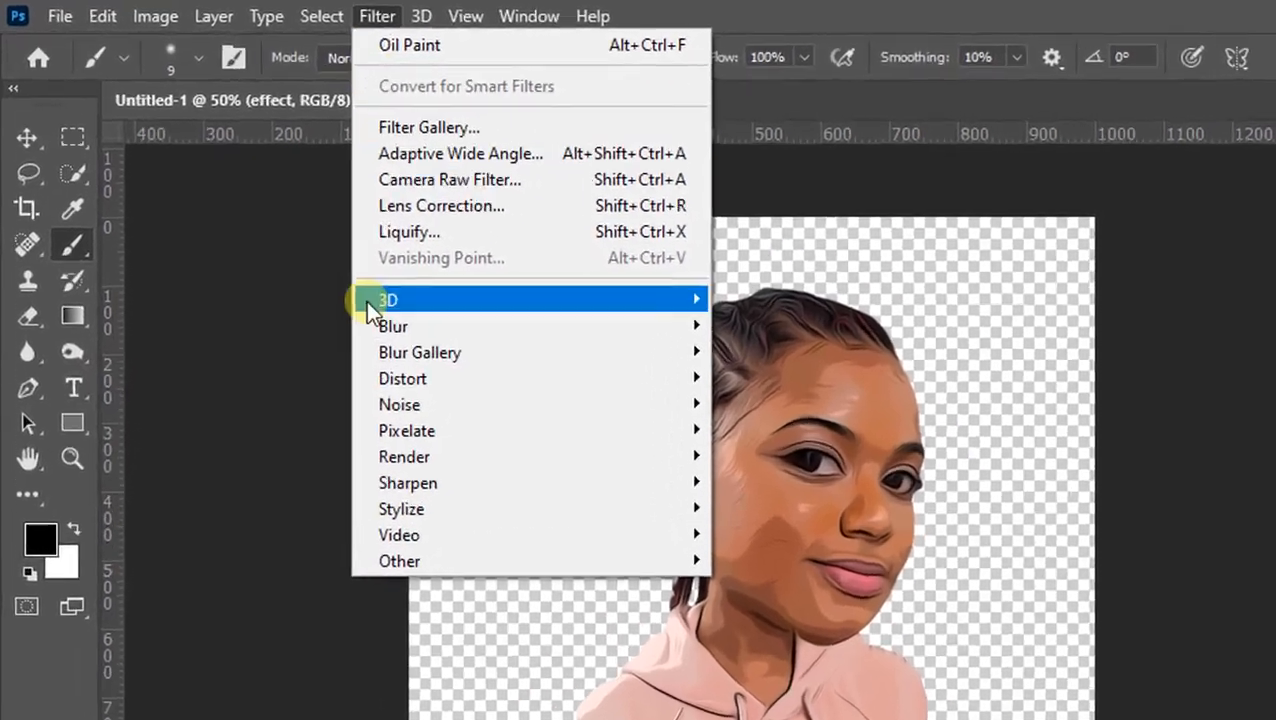
pyautogui.moveTo(285, 337)
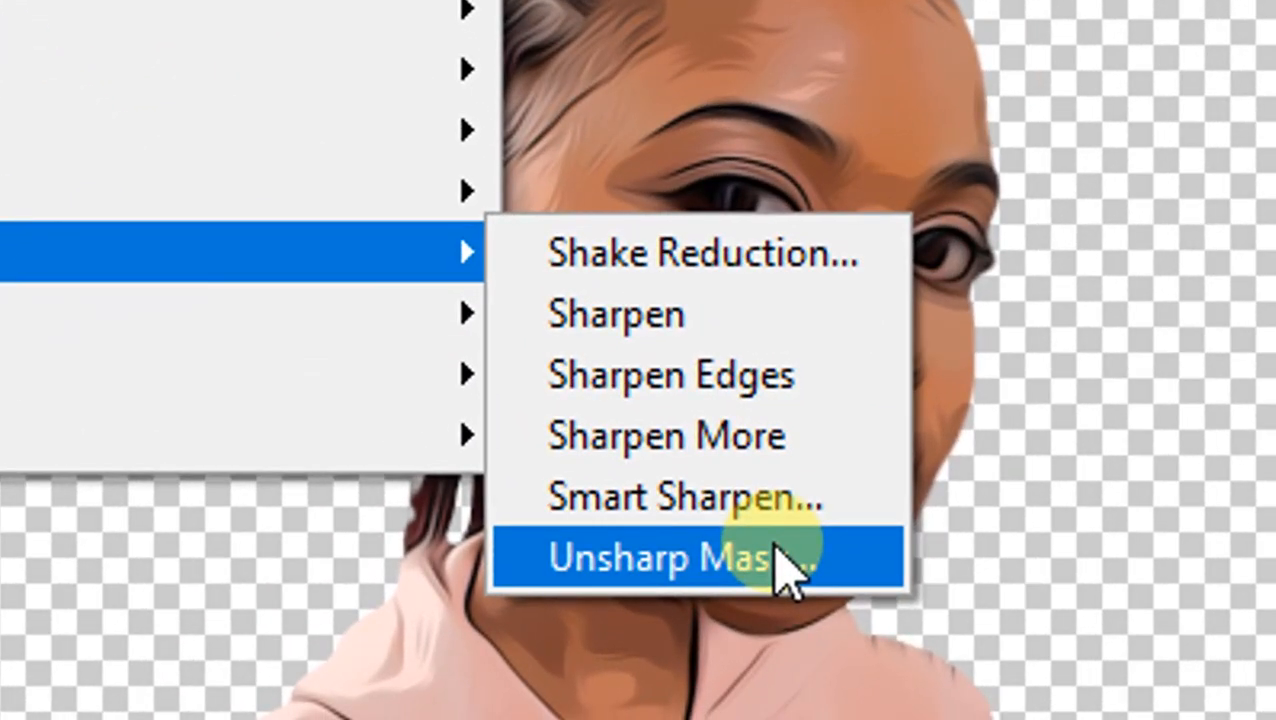
pyautogui.click(788, 627)
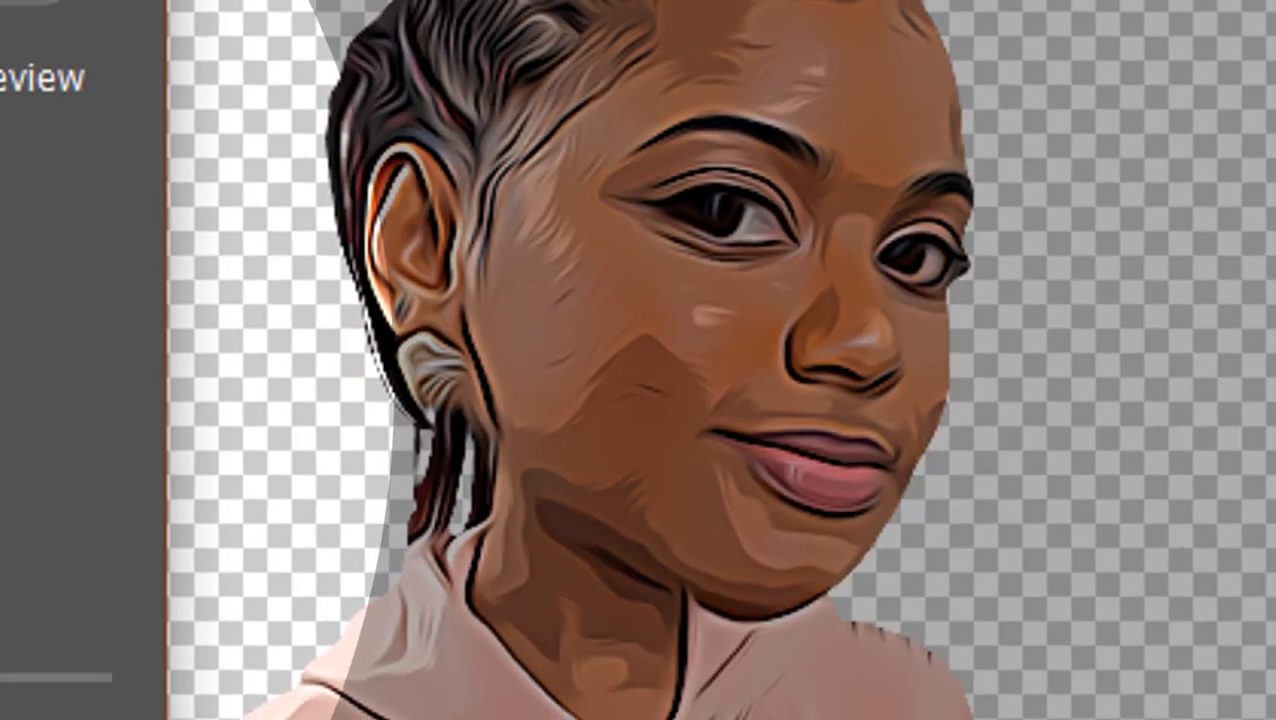
pyautogui.moveTo(118, 527); pyautogui.dragTo(92, 527)
pyautogui.moveTo(186, 538); pyautogui.dragTo(148, 537)
pyautogui.click(305, 275)
pyautogui.click(305, 275)
pyautogui.click(305, 275)
pyautogui.click(305, 275)
pyautogui.click(325, 207)
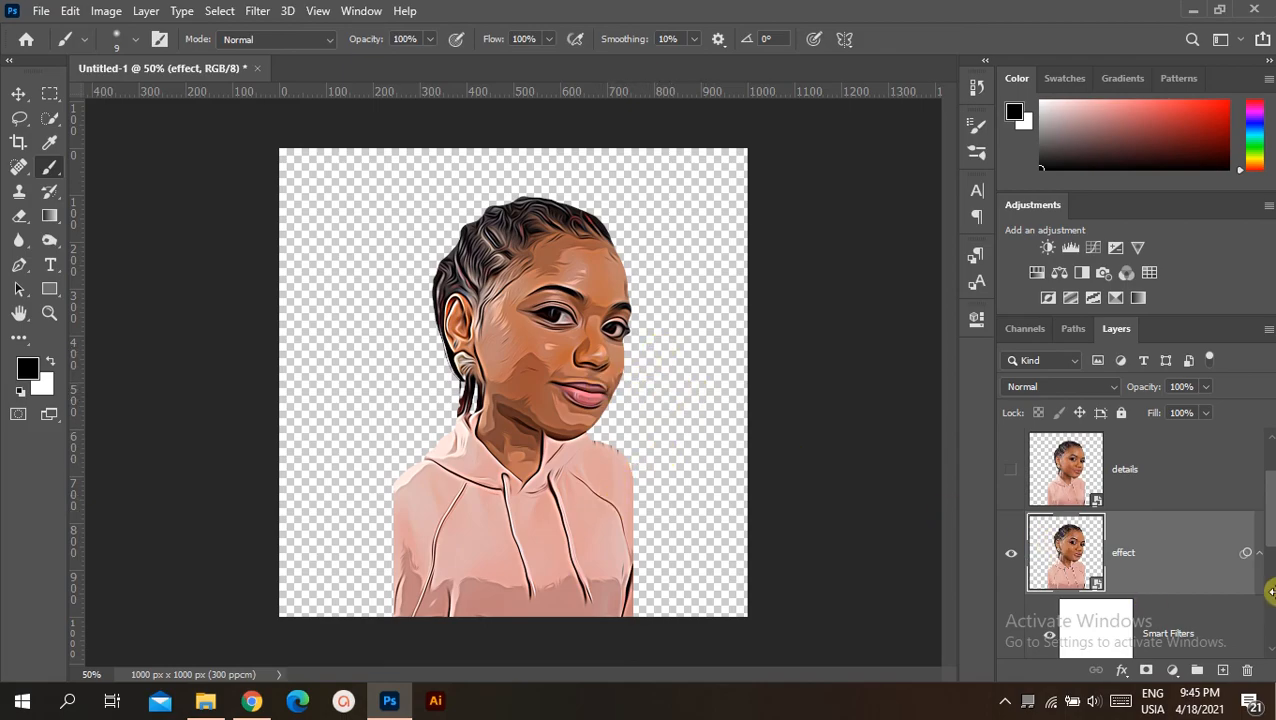
# Show the details layer and apply Poster Edges to it with edge thickness 4, edge intensity 4 and posterization 6
pyautogui.click(1010, 468)
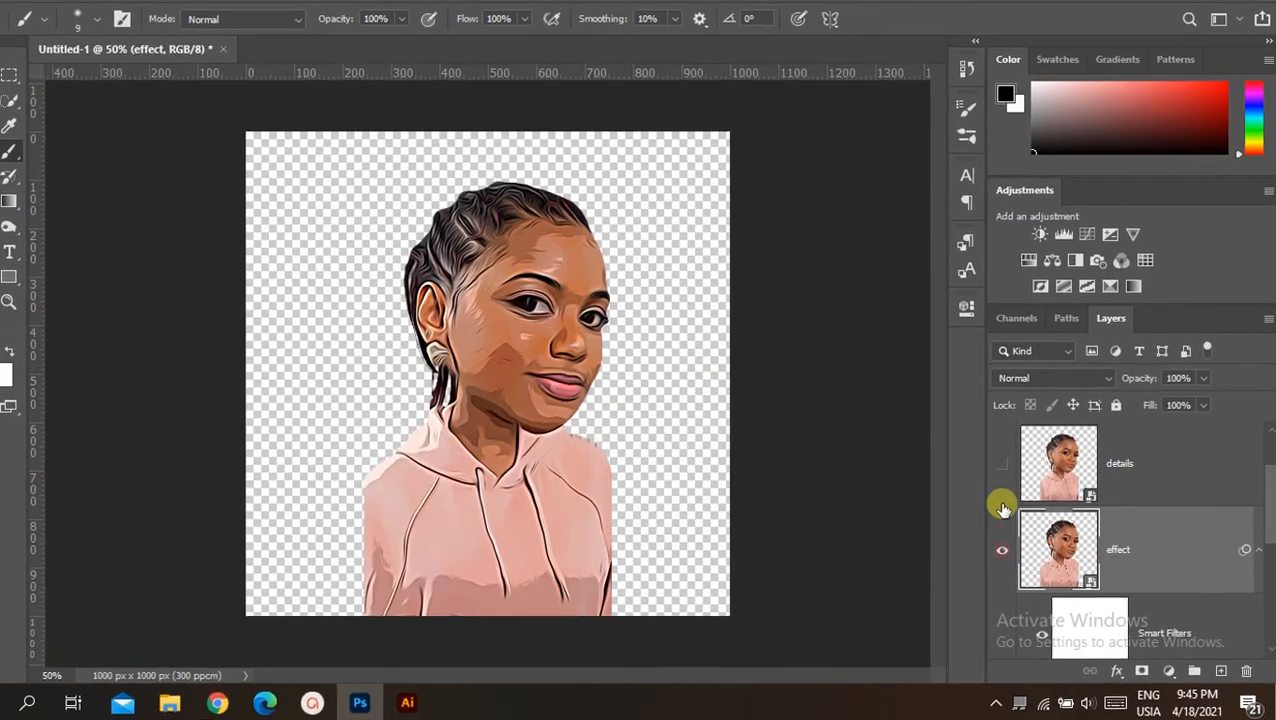
pyautogui.click(1127, 478)
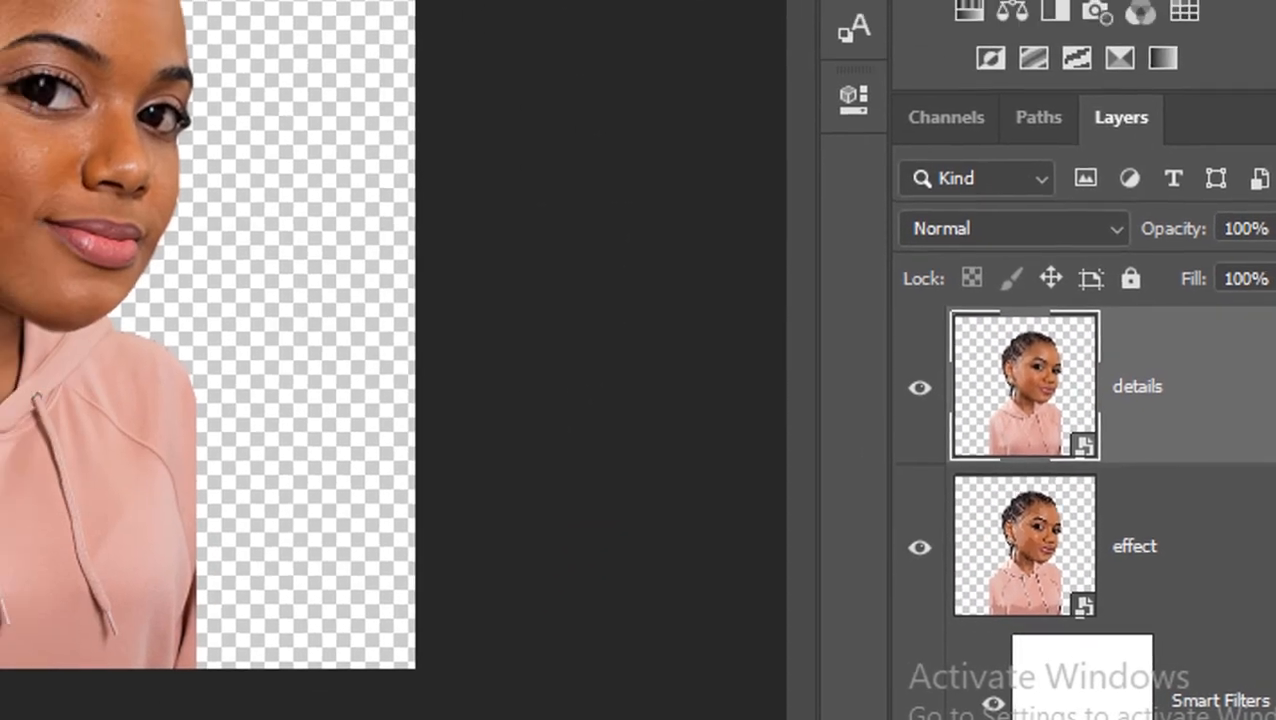
pyautogui.click(407, 17)
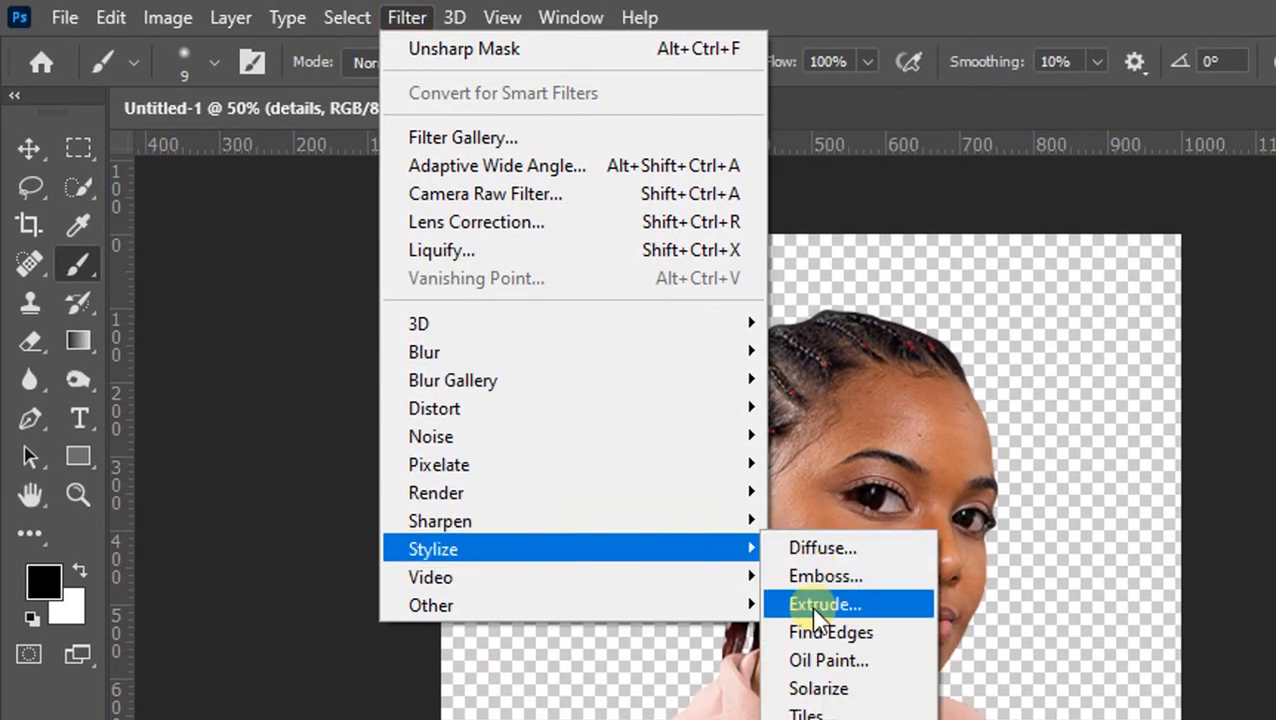
pyautogui.click(491, 137)
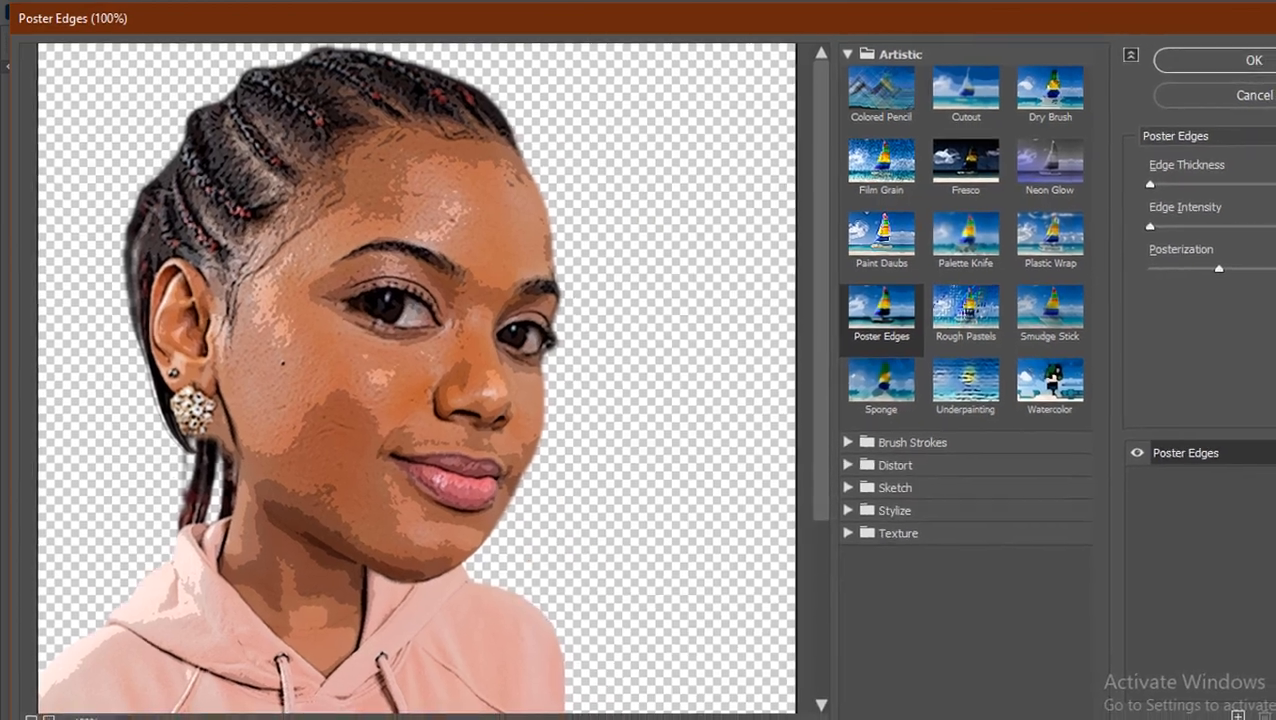
pyautogui.write('4')
pyautogui.moveTo(1236, 186); pyautogui.dragTo(1194, 188)
pyautogui.write('4')
pyautogui.moveTo(1208, 226); pyautogui.dragTo(1160, 230)
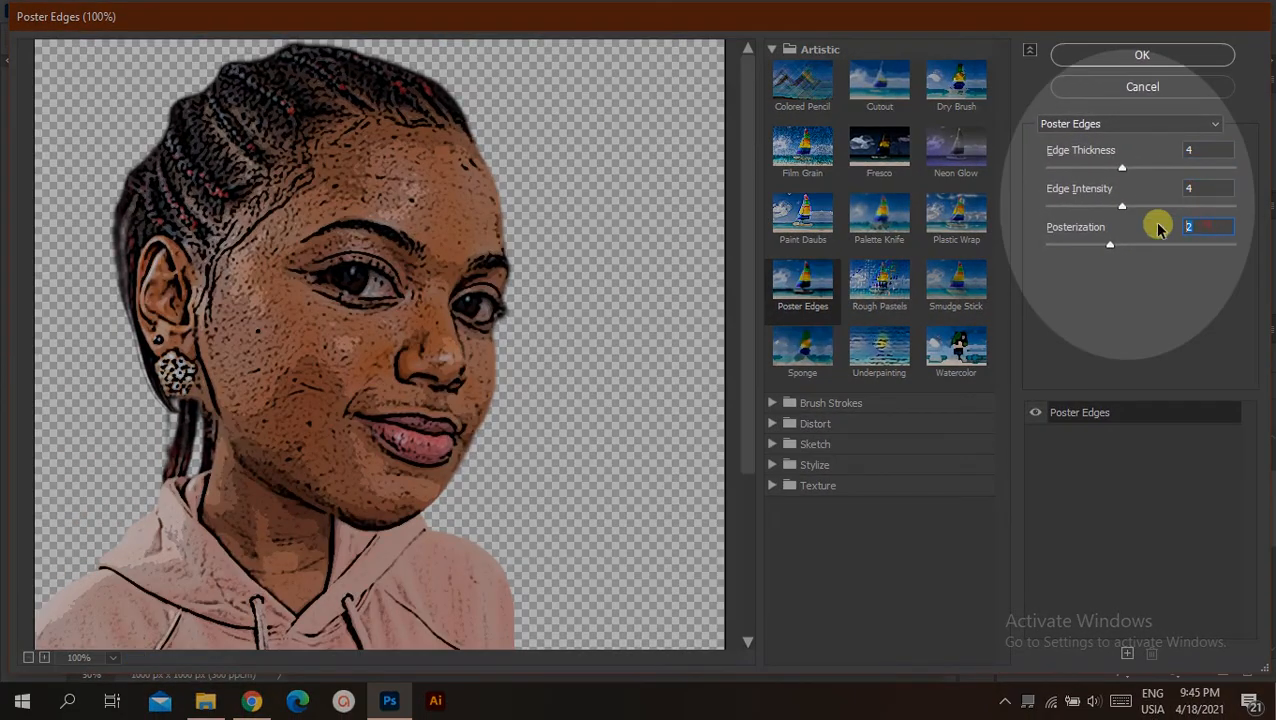
pyautogui.write('6')
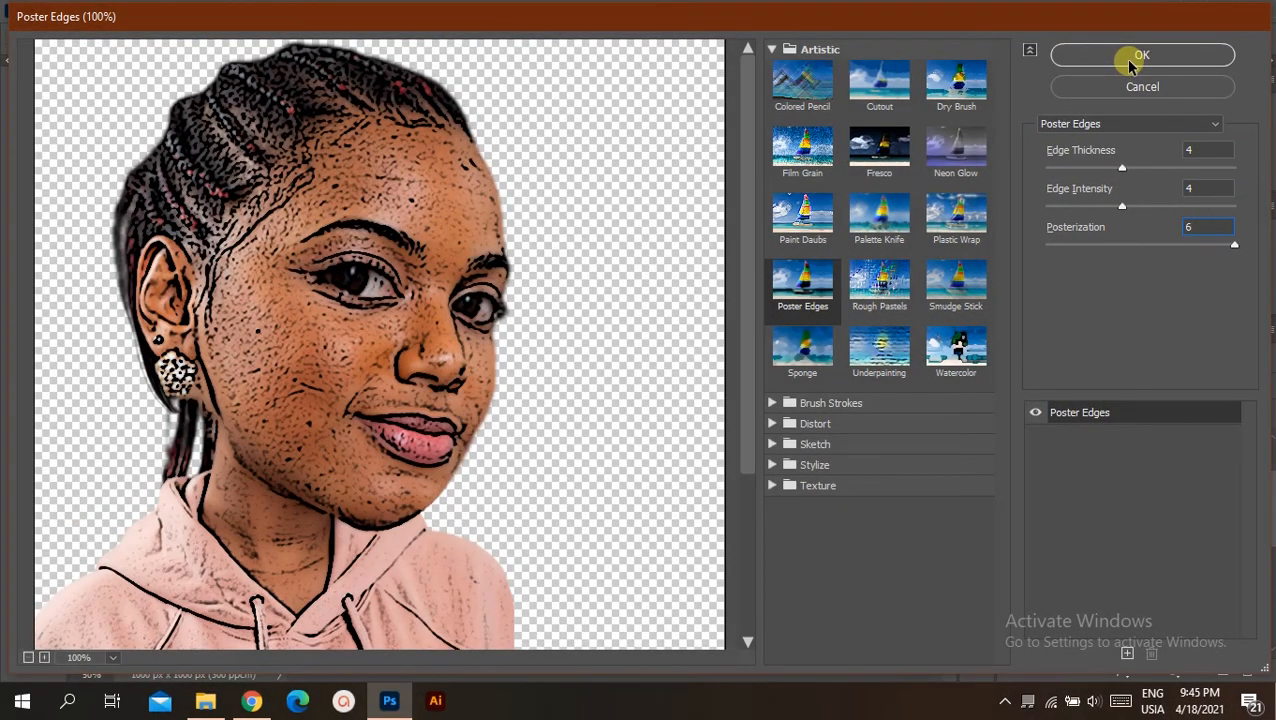
pyautogui.click(1134, 60)
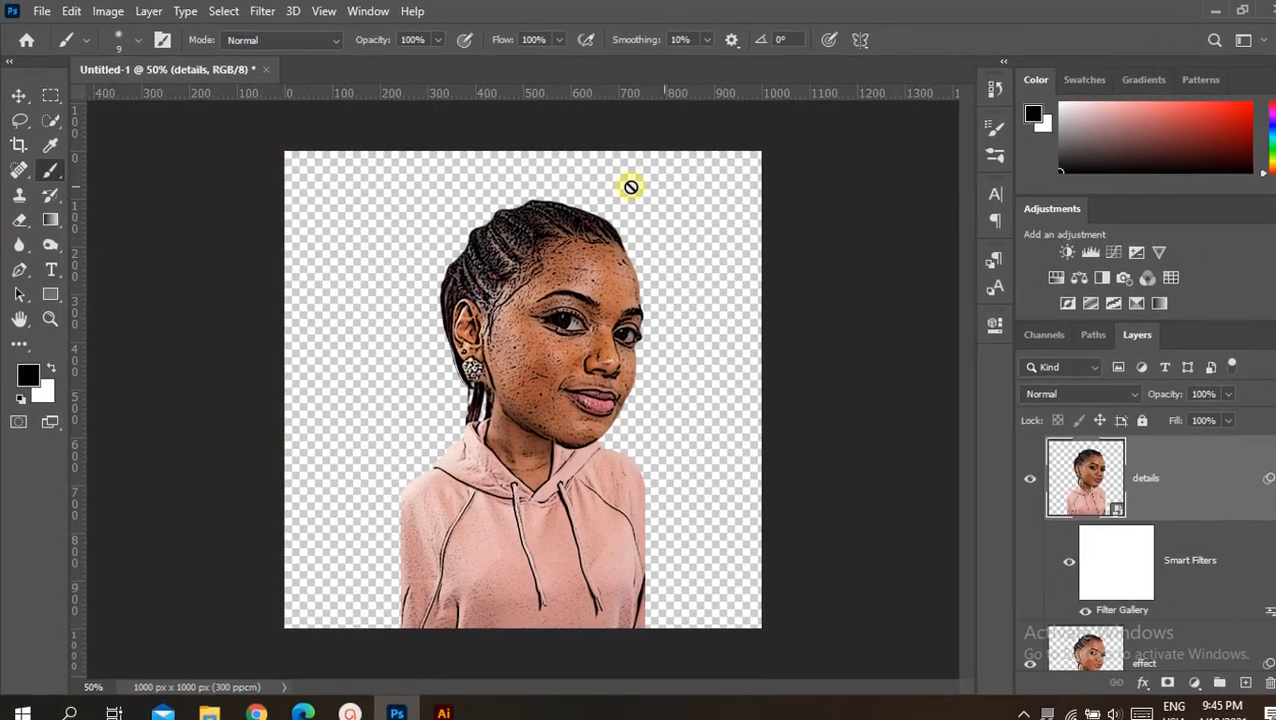
# Apply the Oil Paint filter to the details layer with stylization 10
pyautogui.click(261, 11)
pyautogui.moveTo(362, 350)
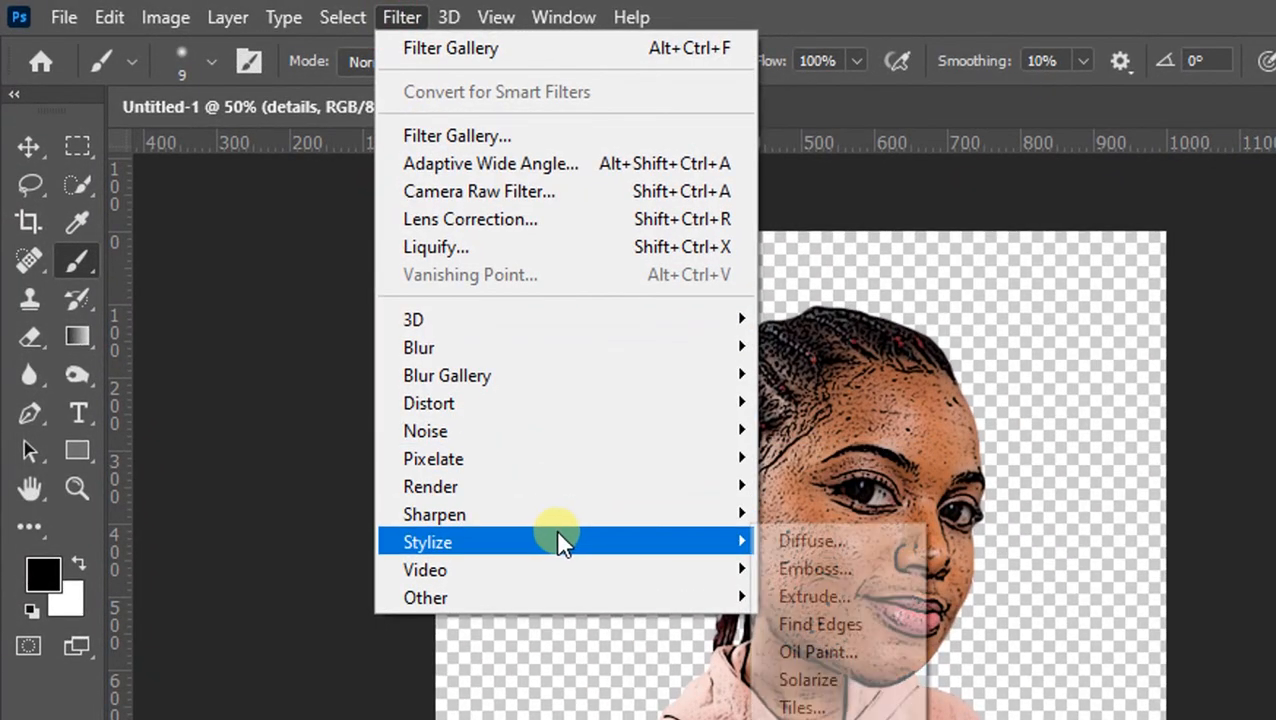
pyautogui.click(840, 650)
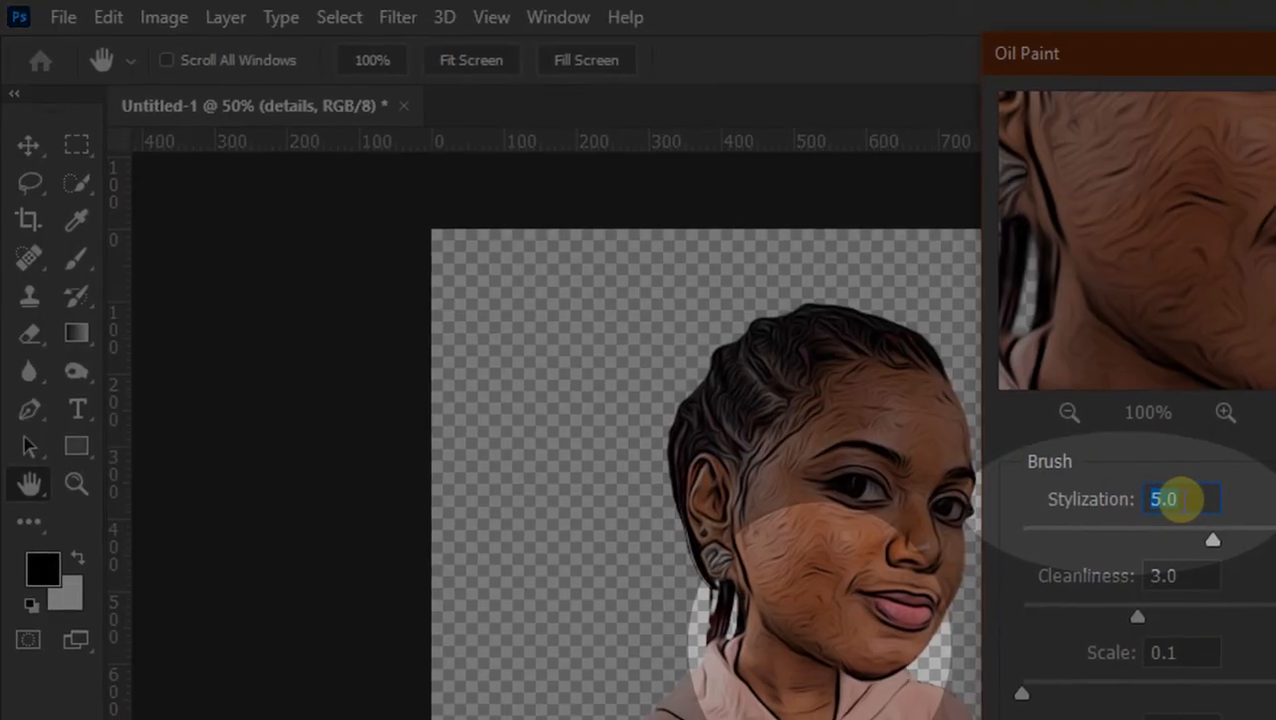
pyautogui.write('10')
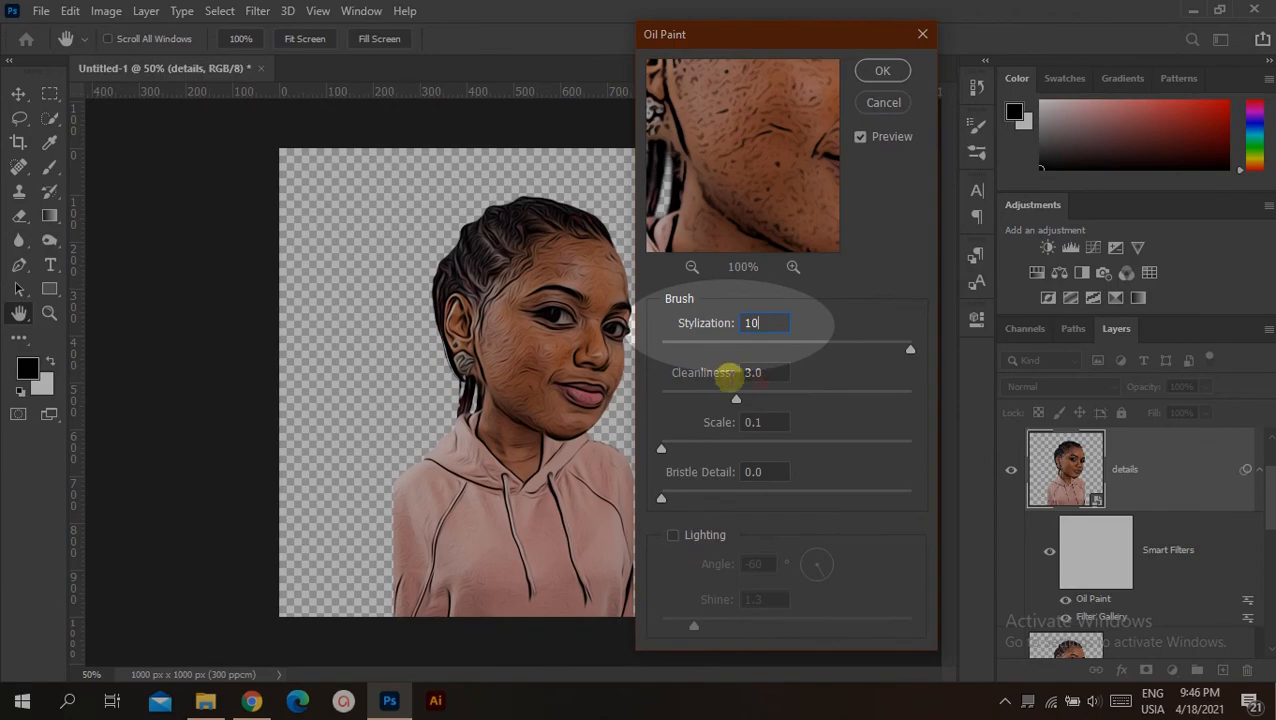
pyautogui.press('Tab')
pyautogui.press('Tab')
pyautogui.click(882, 72)
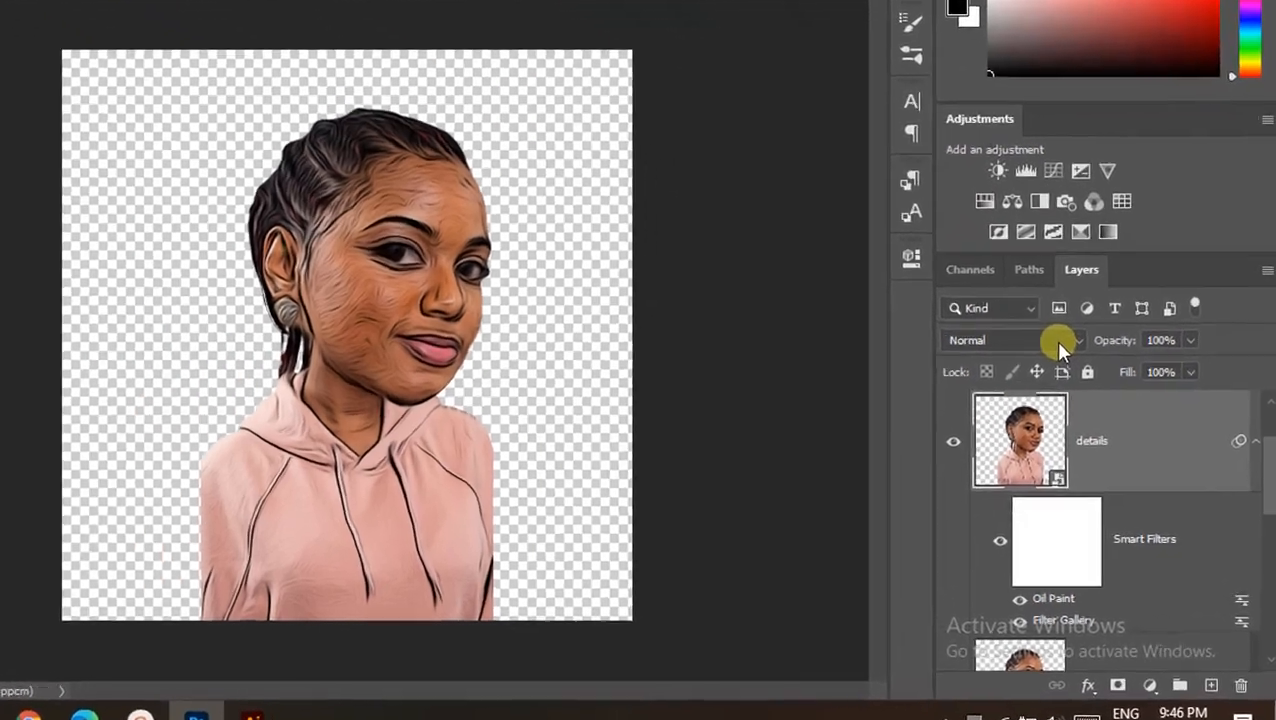
# Blend the details layer in Overlay mode at 20% opacity and compare the image with and without it
pyautogui.click(1096, 387)
pyautogui.click(867, 284)
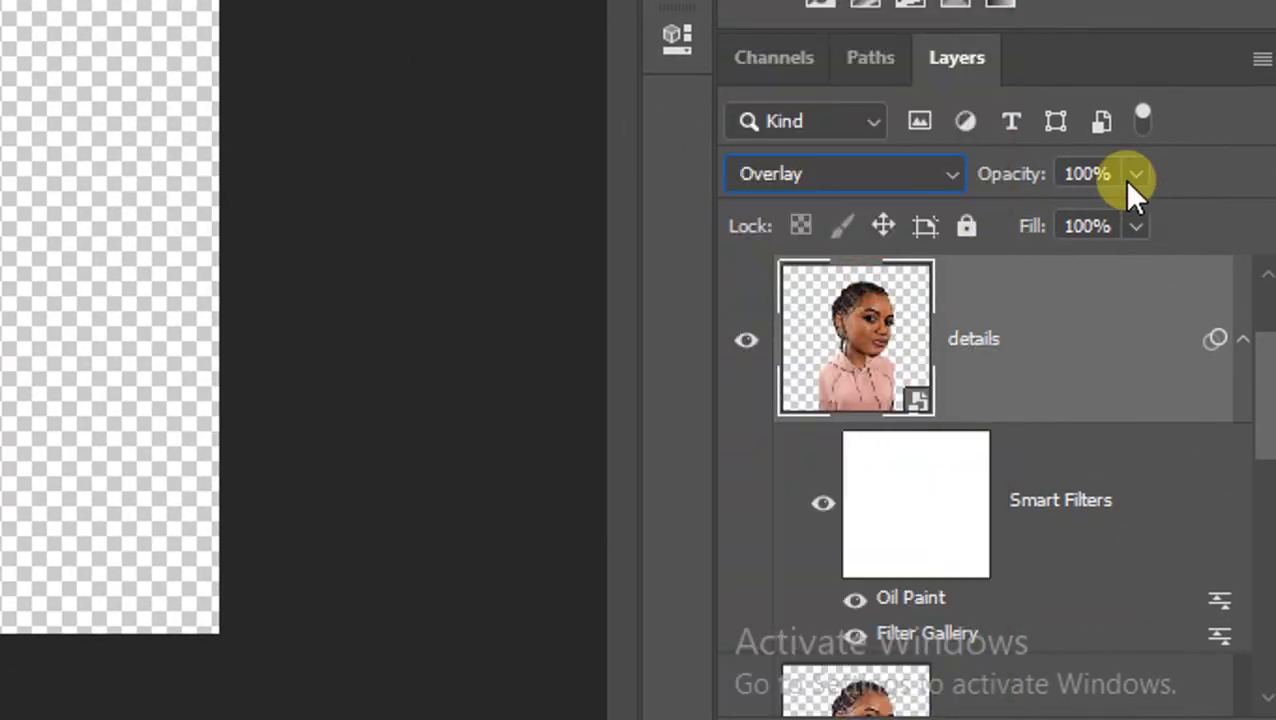
pyautogui.click(1136, 174)
pyautogui.moveTo(1139, 220); pyautogui.dragTo(997, 218)
pyautogui.click(1136, 174)
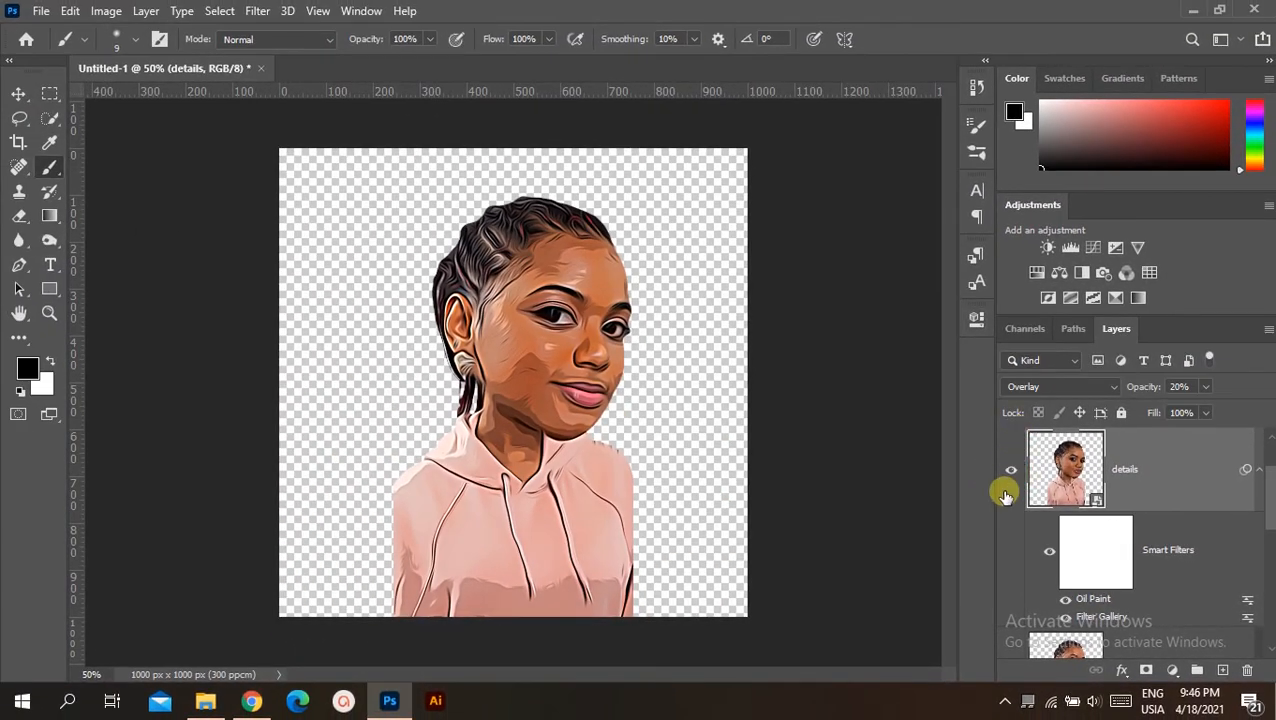
pyautogui.click(1010, 469)
pyautogui.click(1010, 469)
# Show the skin layer and apply a High Pass filter to it with a radius of 2 pixels
pyautogui.scroll(2, 1141, 546)
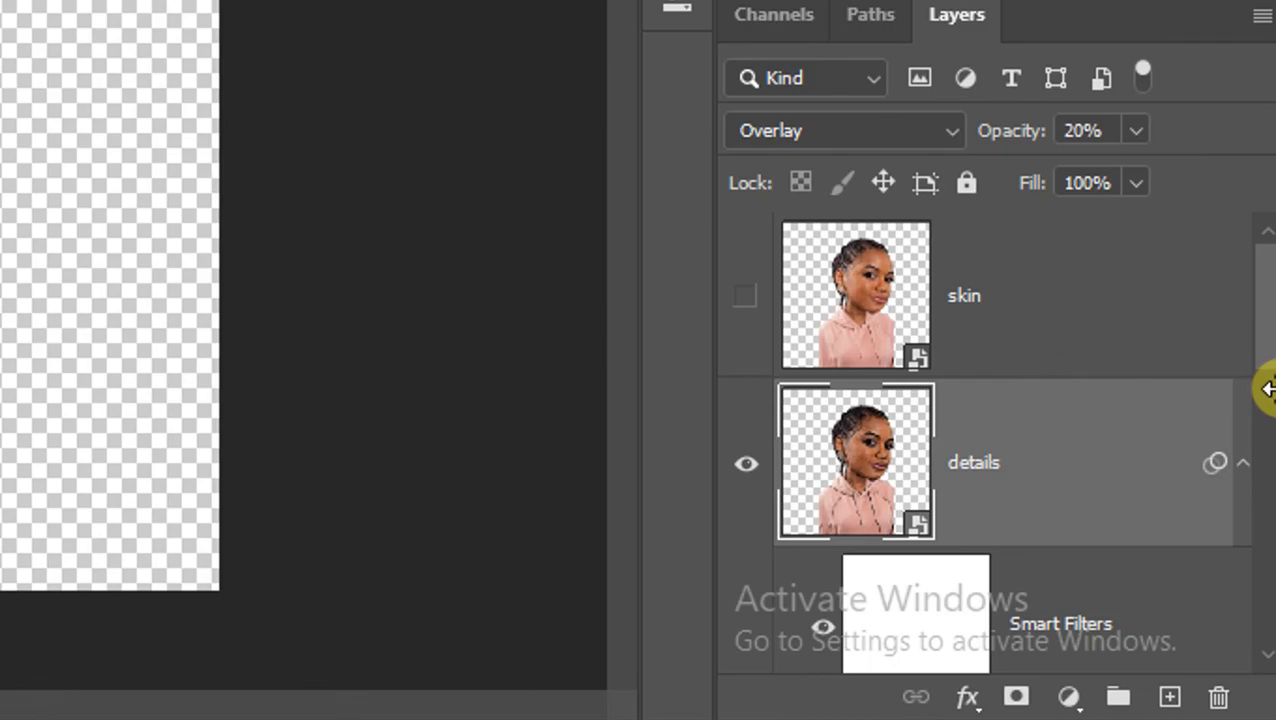
pyautogui.click(1160, 328)
pyautogui.click(748, 298)
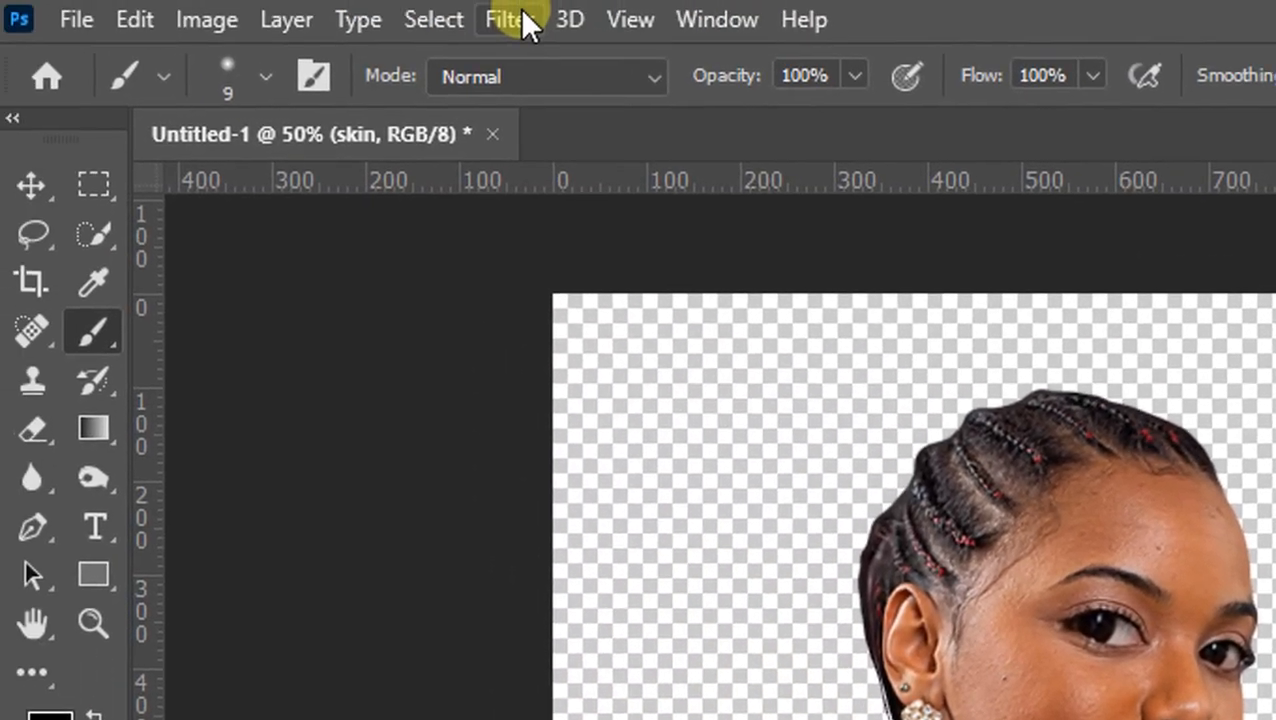
pyautogui.click(521, 23)
pyautogui.moveTo(470, 672)
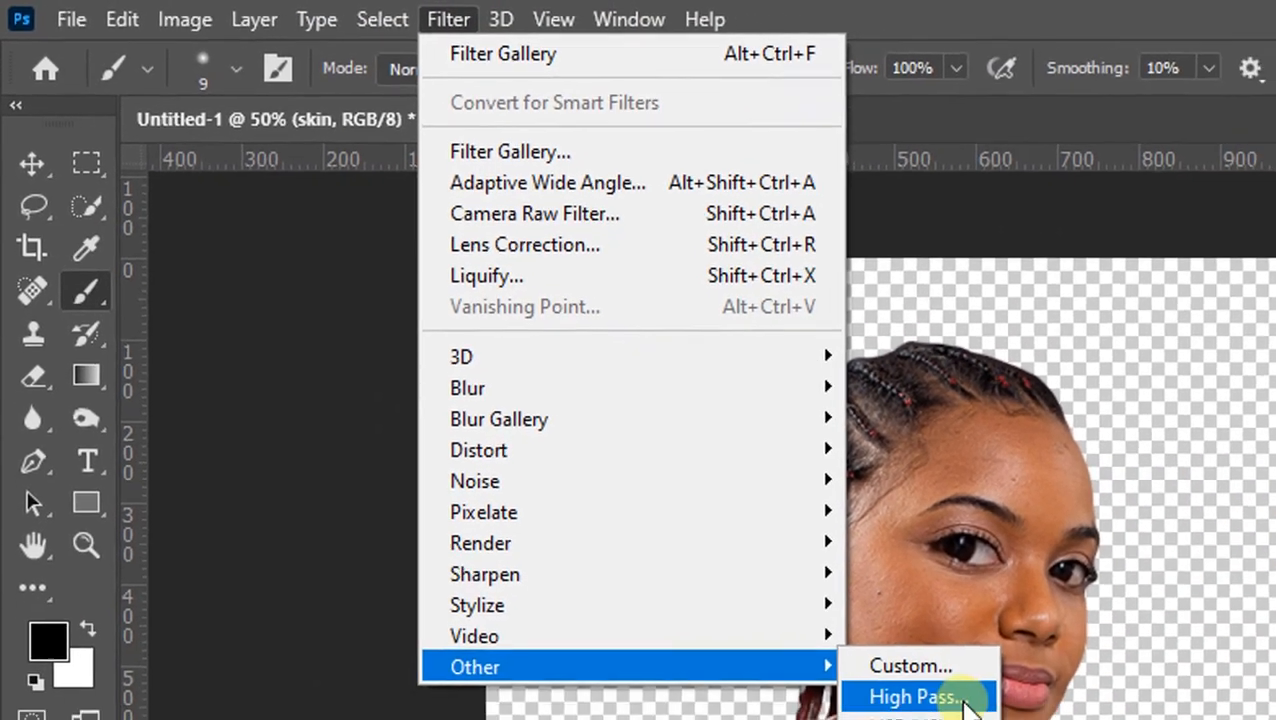
pyautogui.click(917, 706)
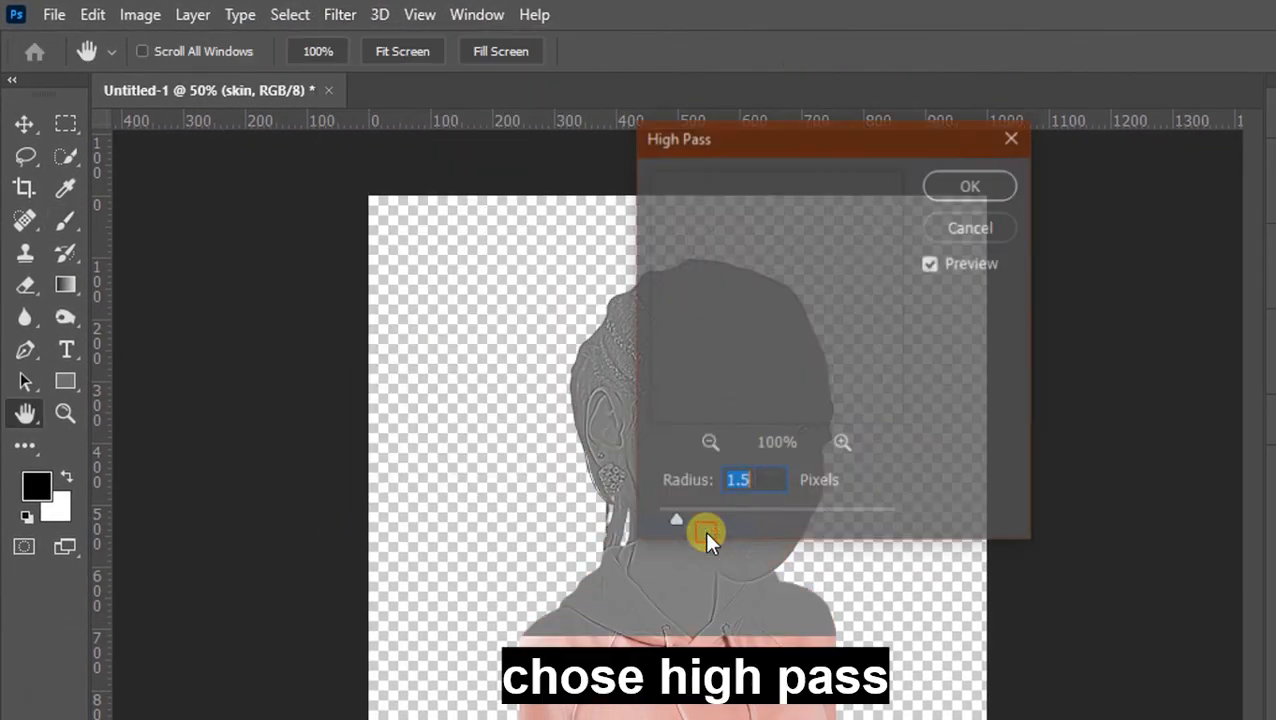
pyautogui.moveTo(815, 240); pyautogui.dragTo(609, 442)
pyautogui.moveTo(764, 336); pyautogui.dragTo(815, 305)
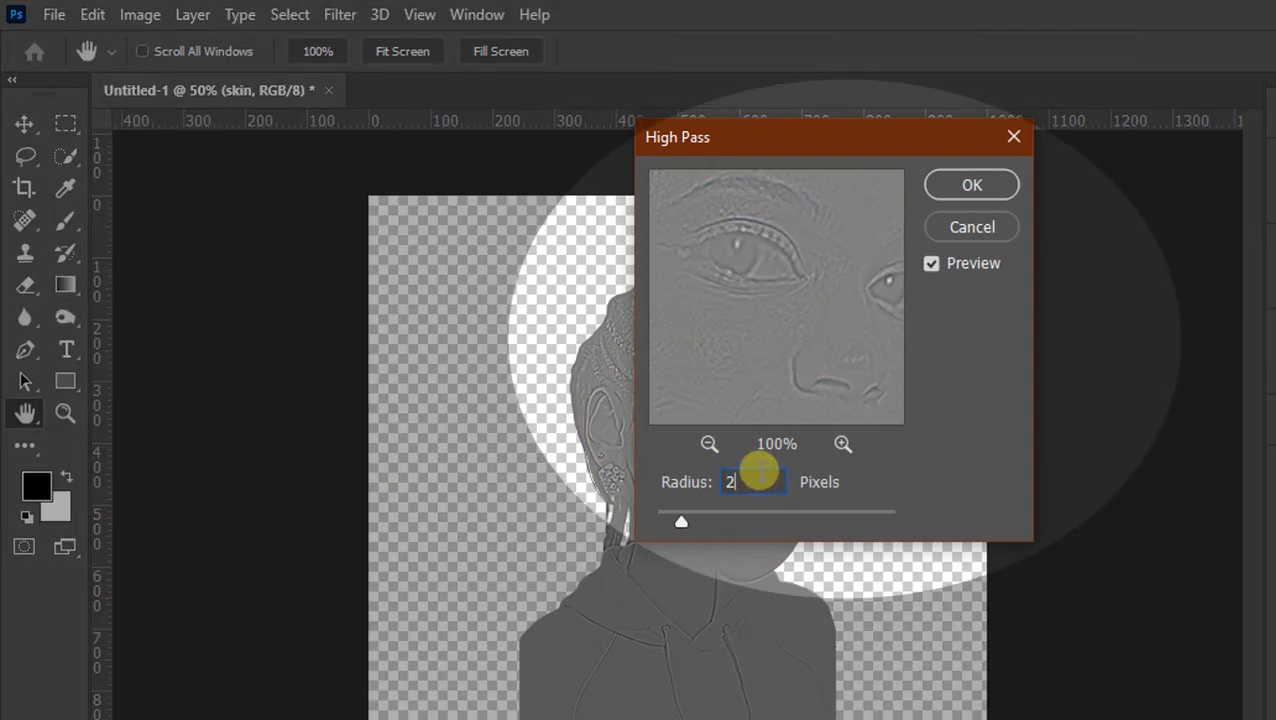
pyautogui.click(970, 188)
pyautogui.press('b')
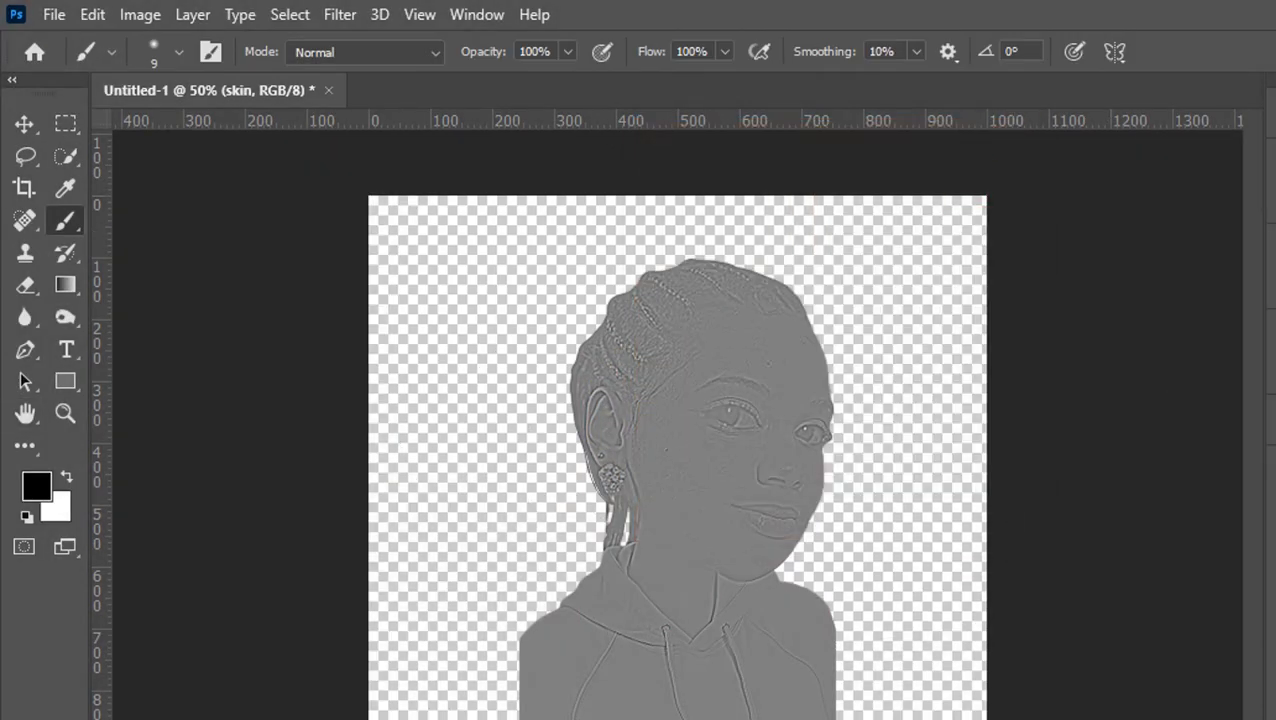
# Set the skin layer's blend mode to Overlay and inspect the face up close
pyautogui.click(1259, 444)
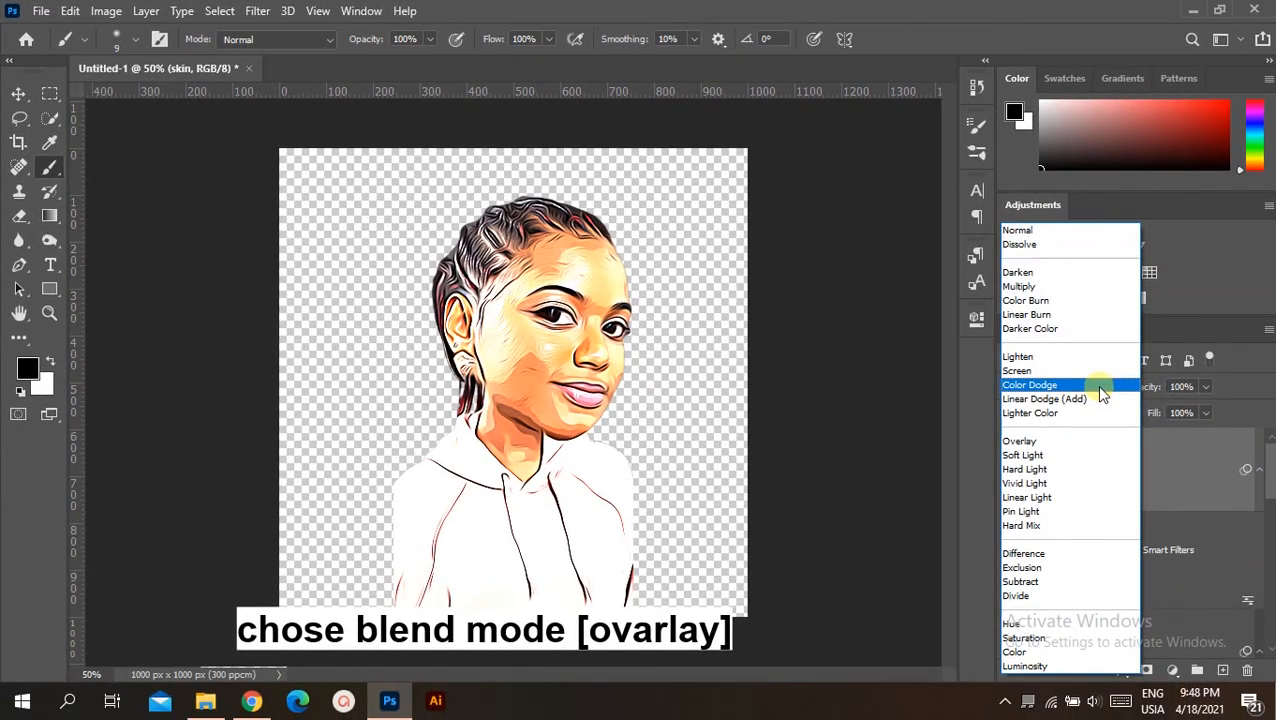
pyautogui.click(1048, 441)
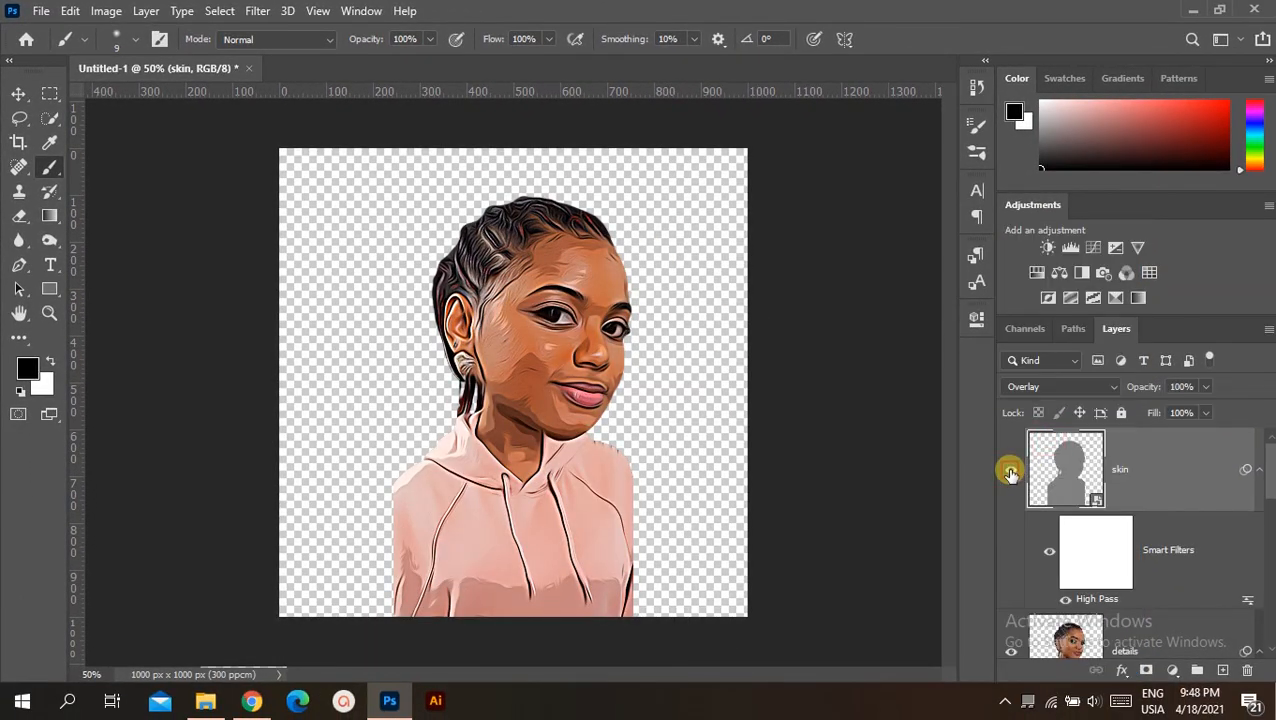
pyautogui.hotkey('ctrl', '+')
pyautogui.hotkey('ctrl', '+')
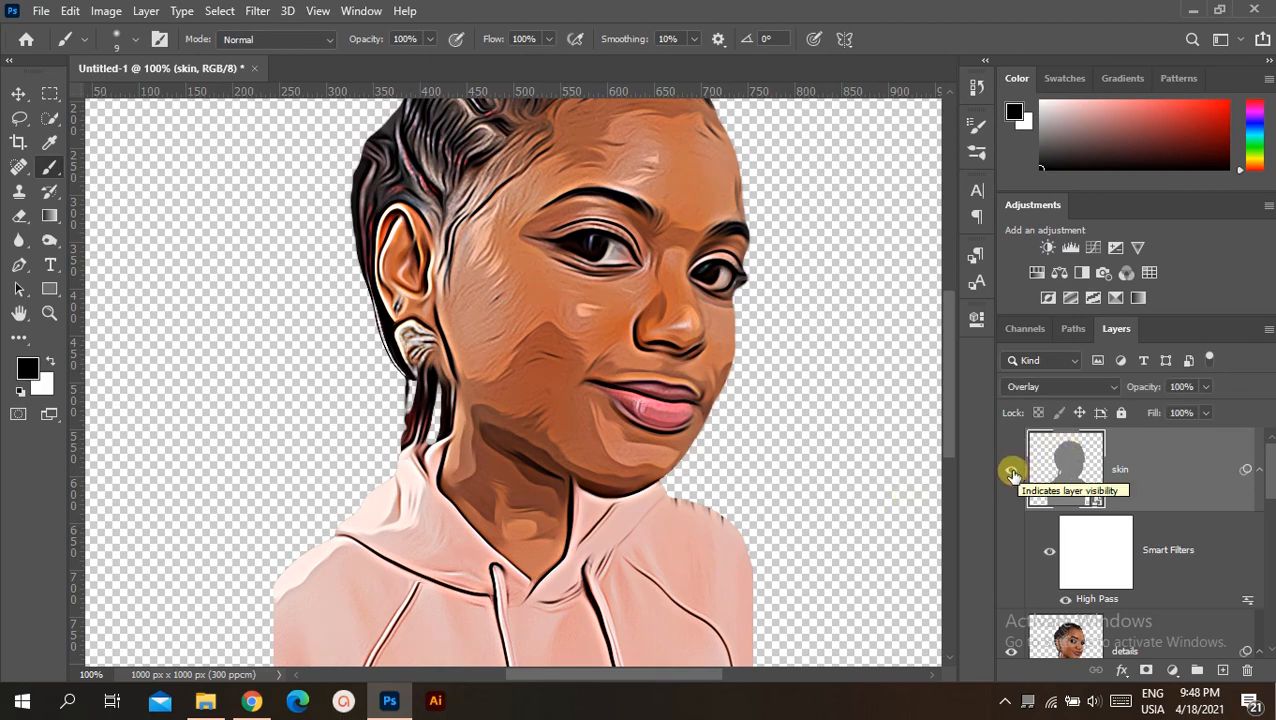
pyautogui.hotkey('ctrl', '-')
pyautogui.hotkey('ctrl', '-')
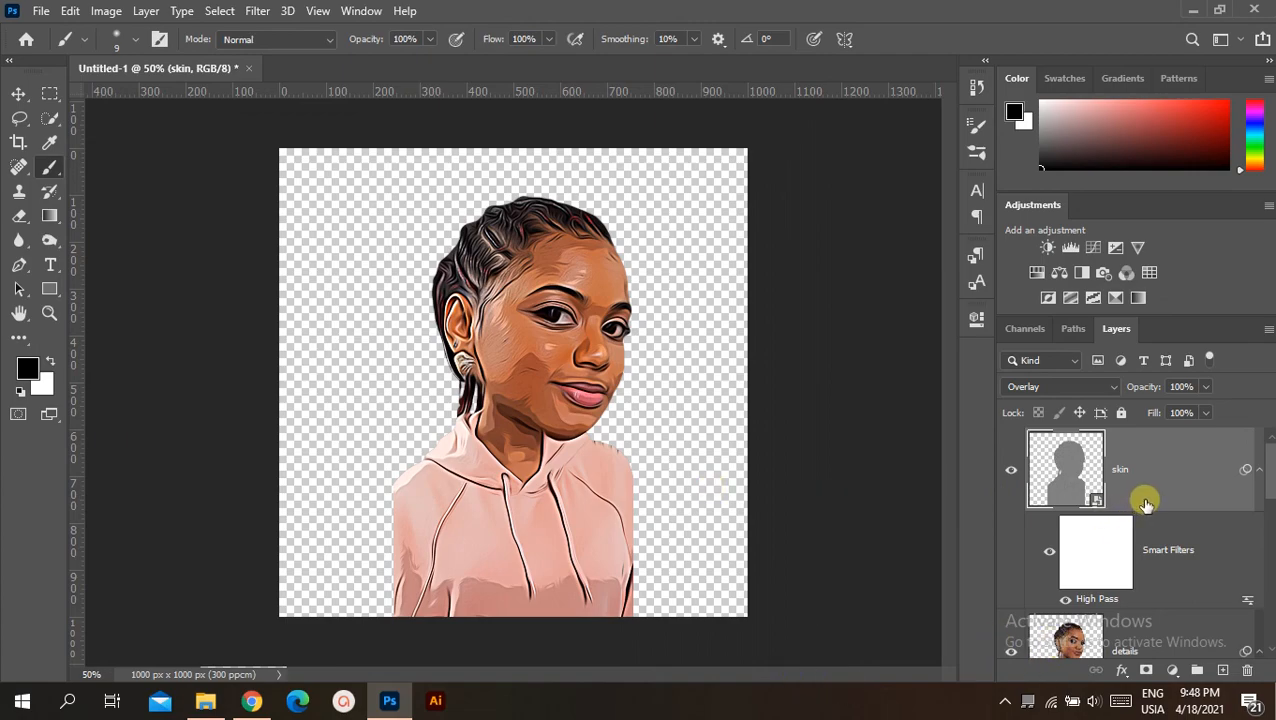
# Add a Solid Color fill layer directly above the Background layer in yellow, #e7ed39
pyautogui.scroll(-3, 1247, 560)
pyautogui.click(1110, 612)
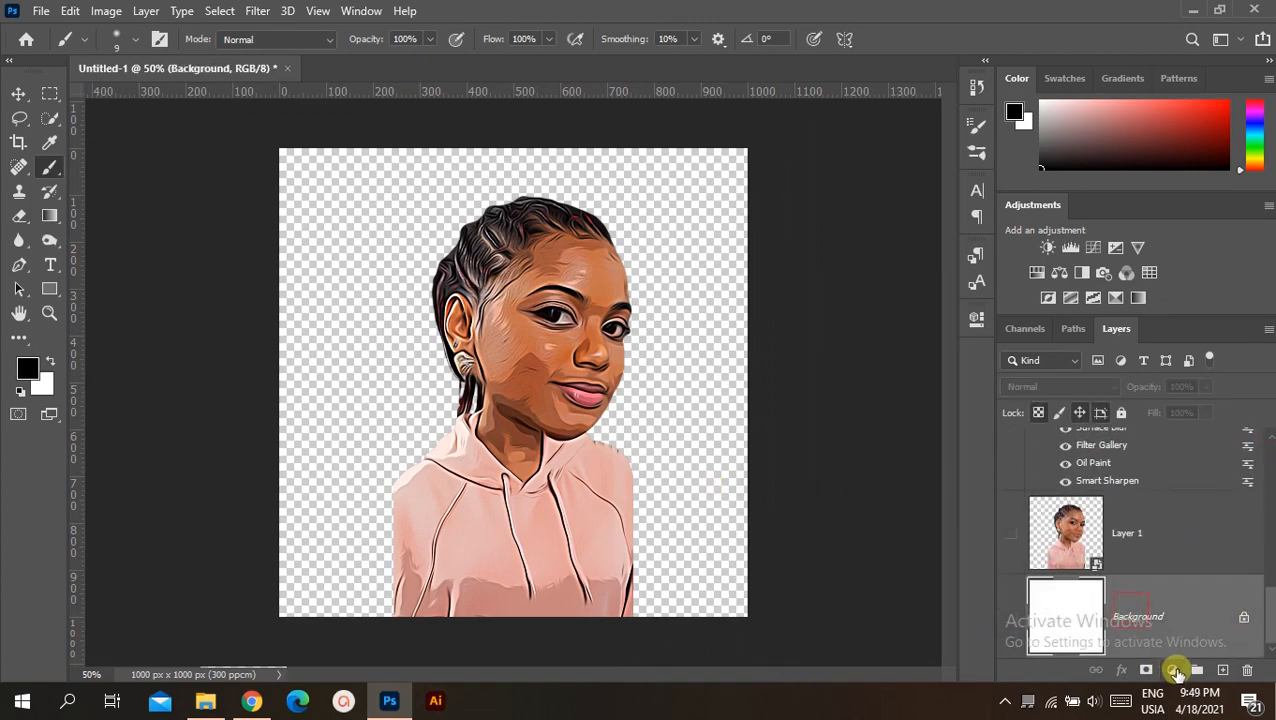
pyautogui.click(1172, 670)
pyautogui.click(1143, 268)
pyautogui.click(822, 154)
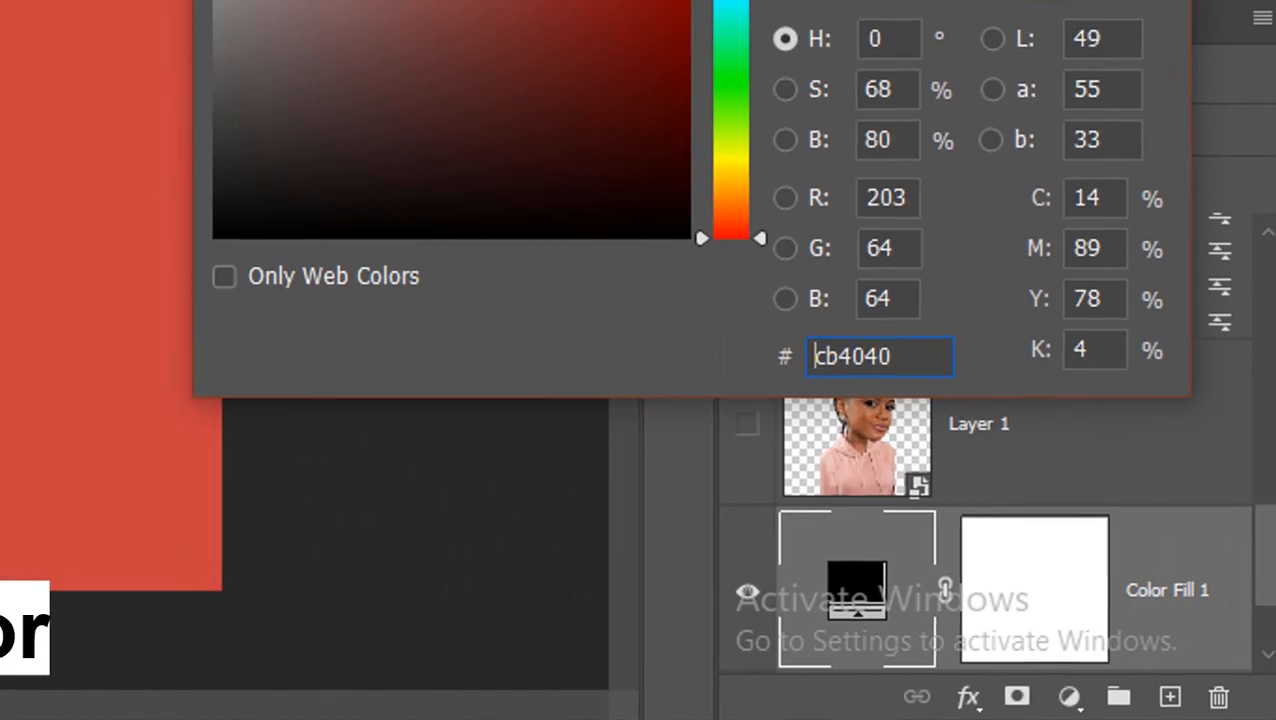
pyautogui.click(798, 205)
pyautogui.moveTo(769, 183); pyautogui.dragTo(695, 76)
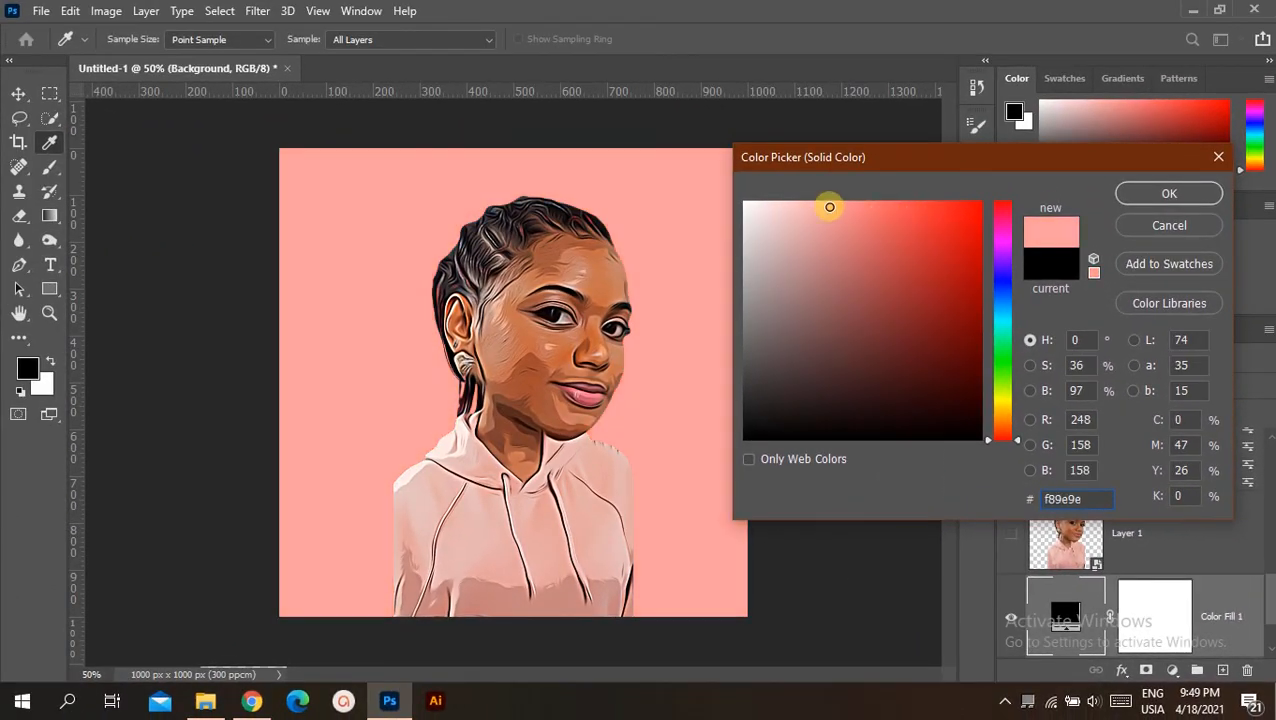
pyautogui.moveTo(828, 207); pyautogui.dragTo(927, 219)
pyautogui.click(996, 398)
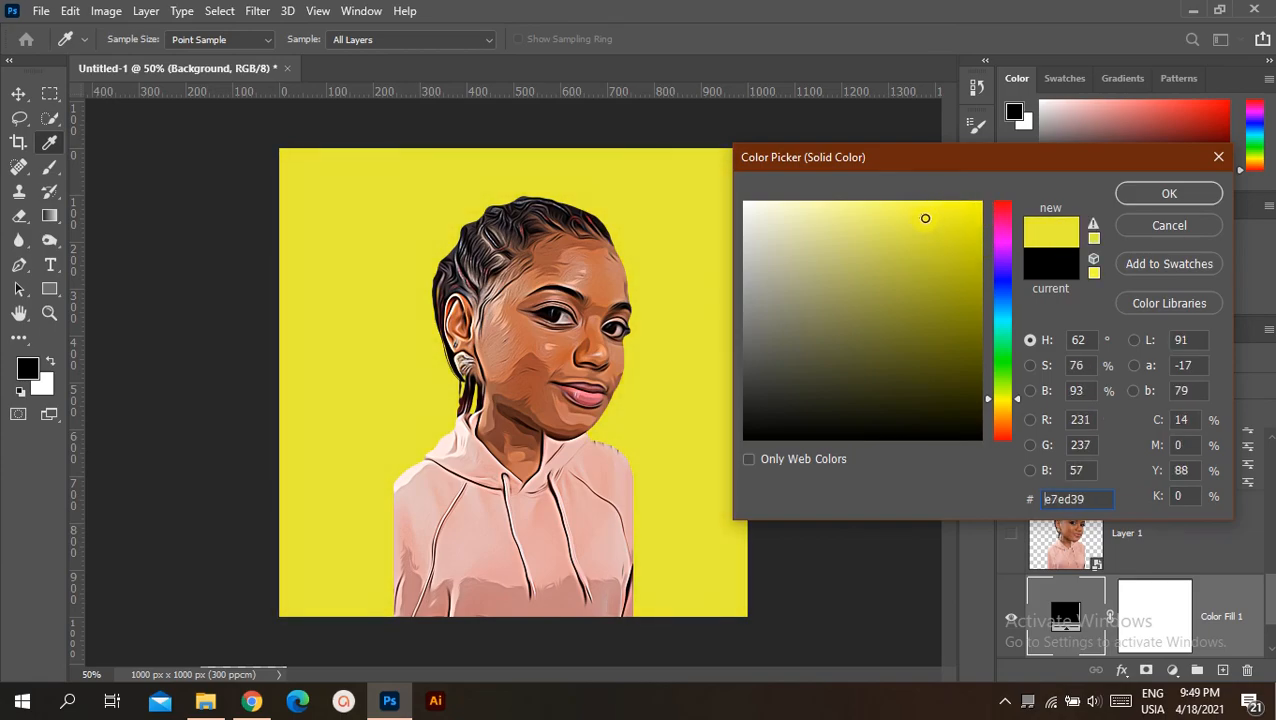
pyautogui.click(1150, 199)
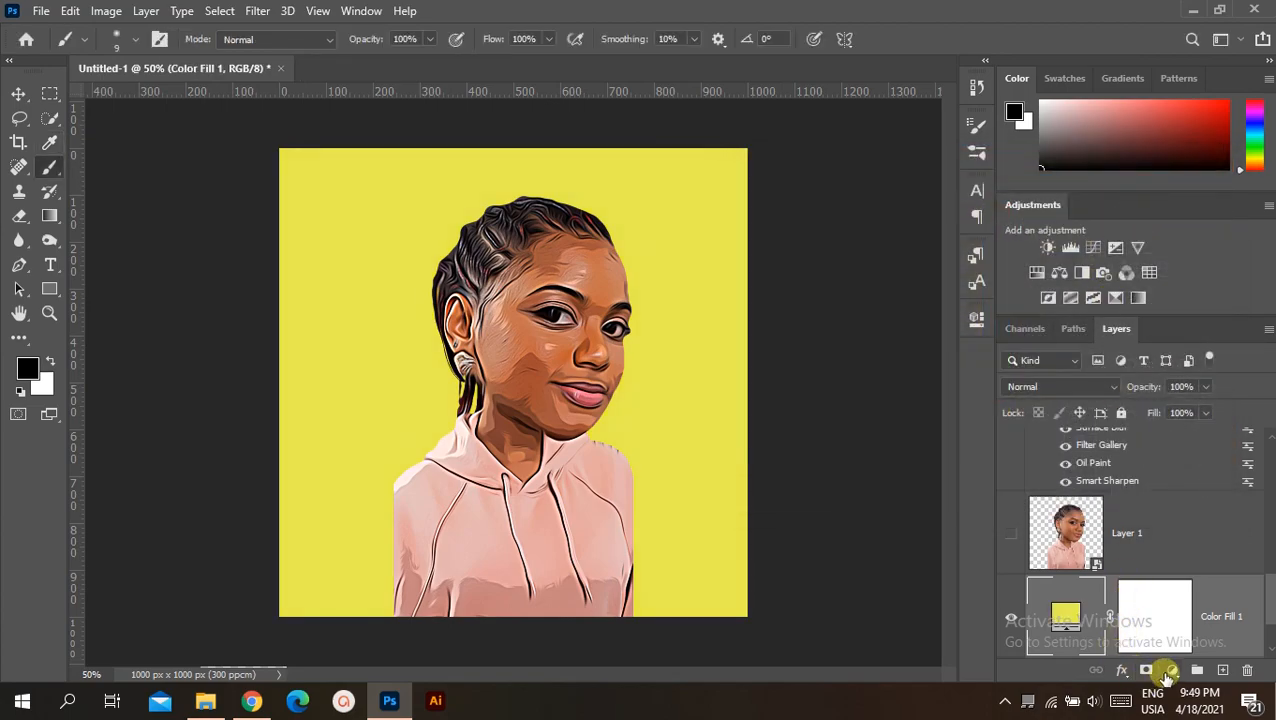
# Add a linear black-to-transparent Gradient fill layer above the yellow fill, with a 90° angle and 100% scale
pyautogui.click(1170, 671)
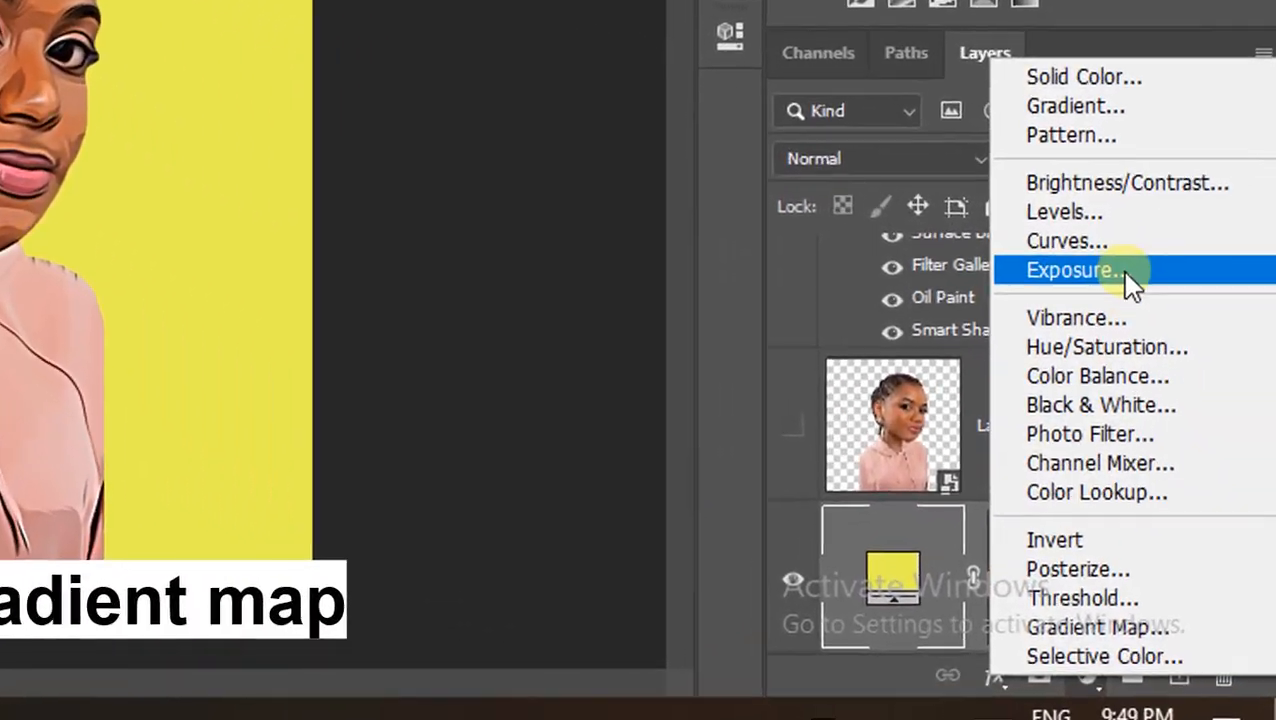
pyautogui.click(1098, 116)
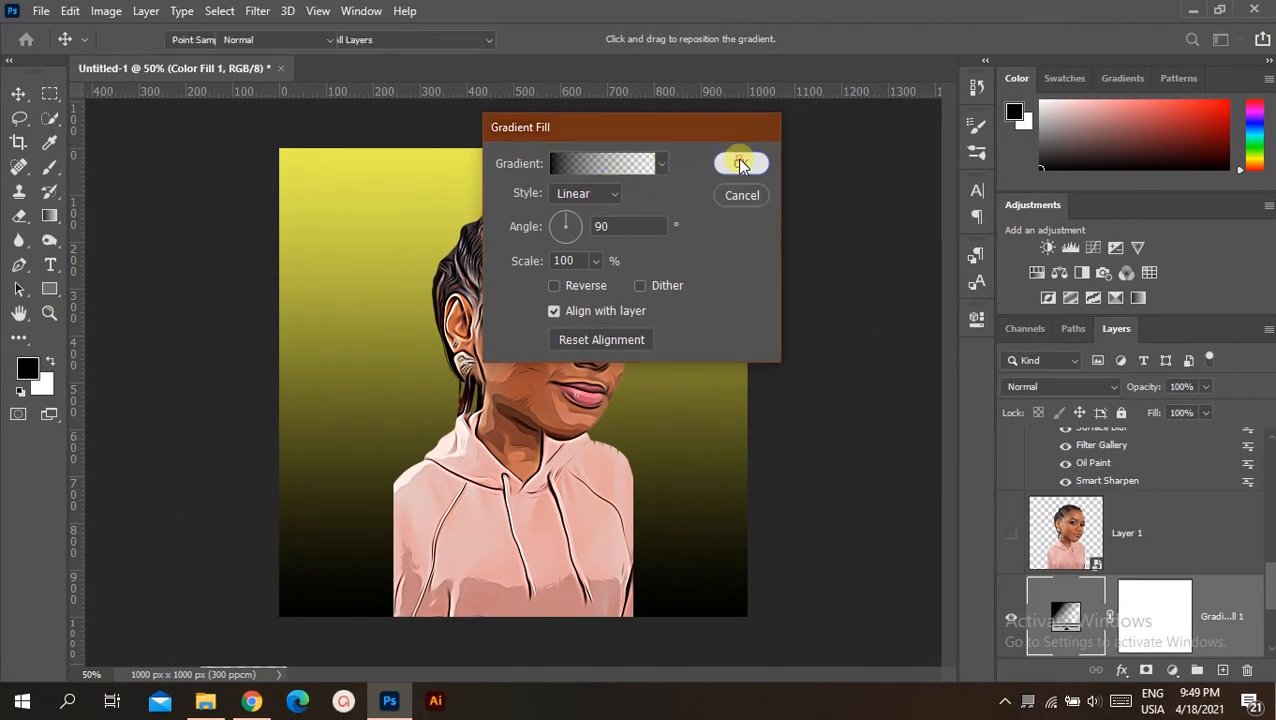
pyautogui.click(740, 164)
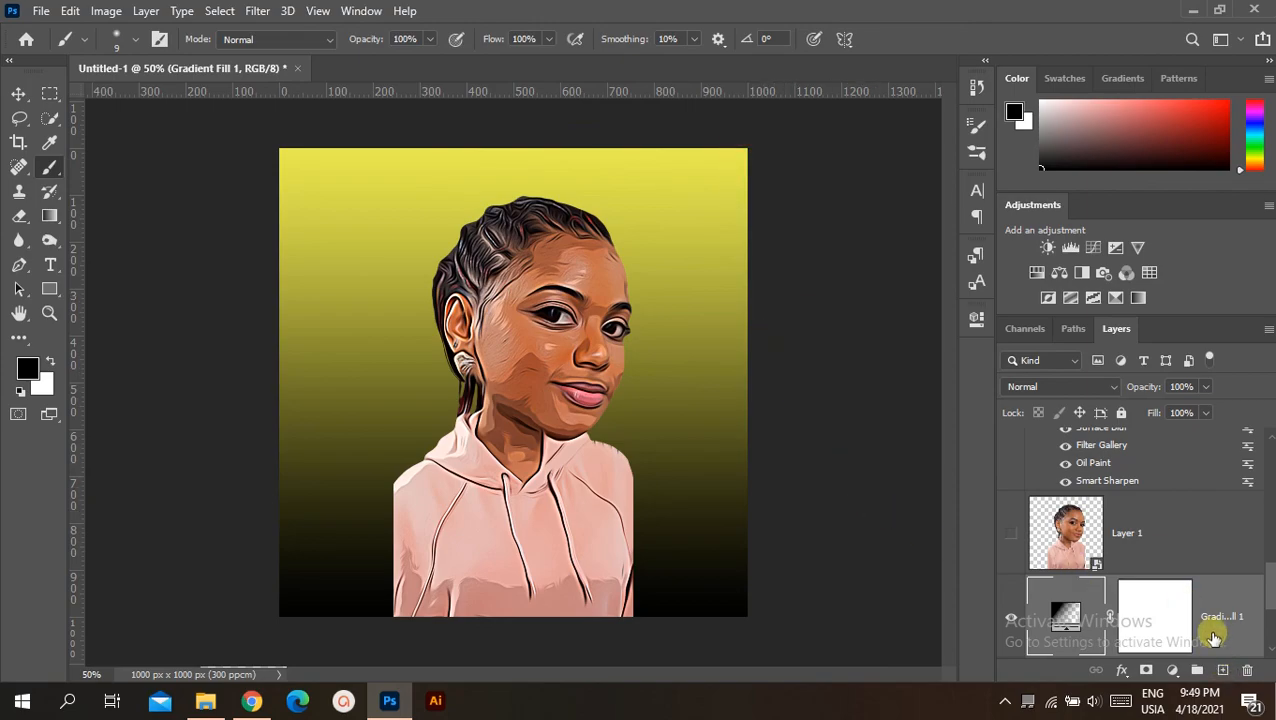
# Stamp all visible layers into a new merged layer above the skin layer
pyautogui.scroll(-3, 1213, 638)
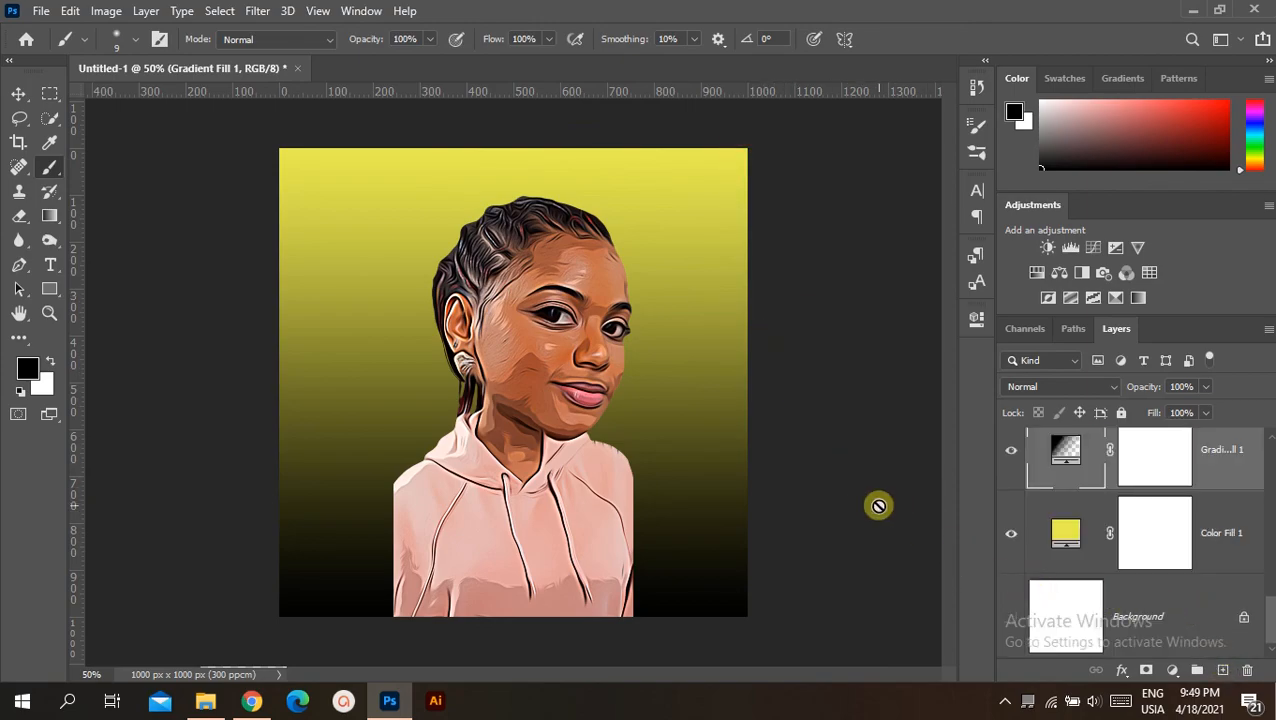
pyautogui.scroll(5, 1162, 584)
pyautogui.click(1152, 486)
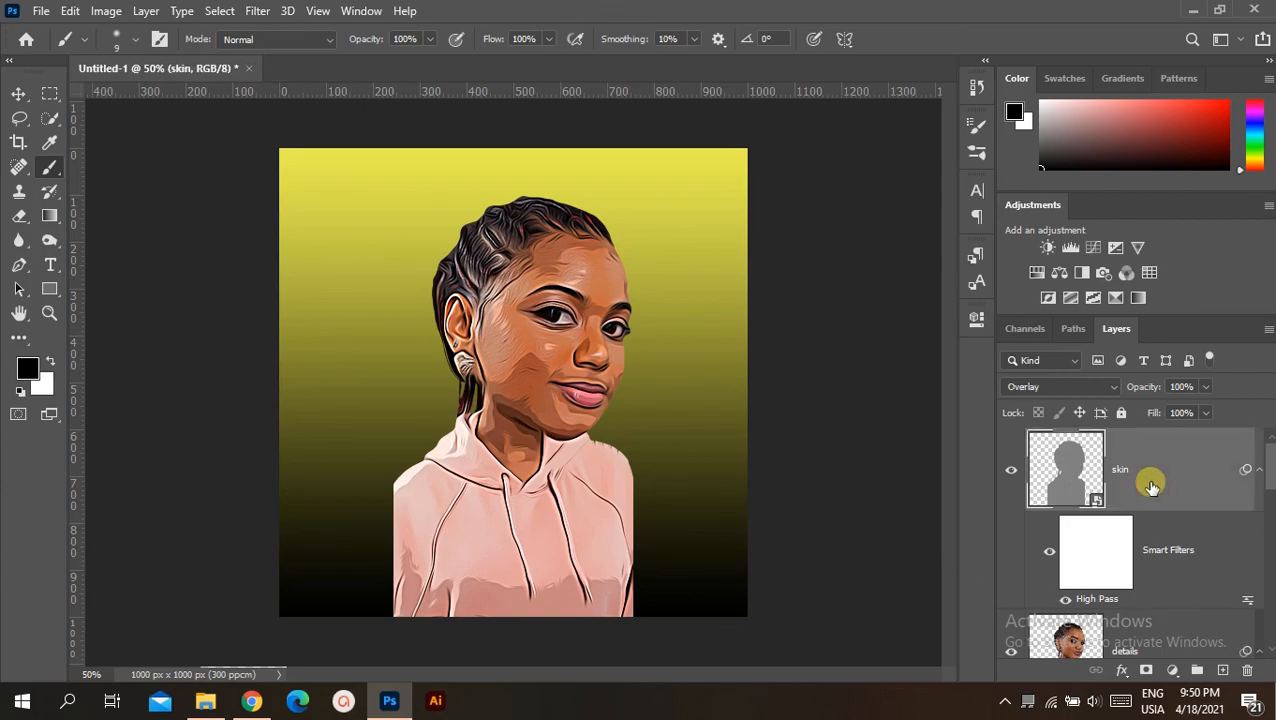
pyautogui.hotkey('ctrl', 'shift', 'alt', 'e')
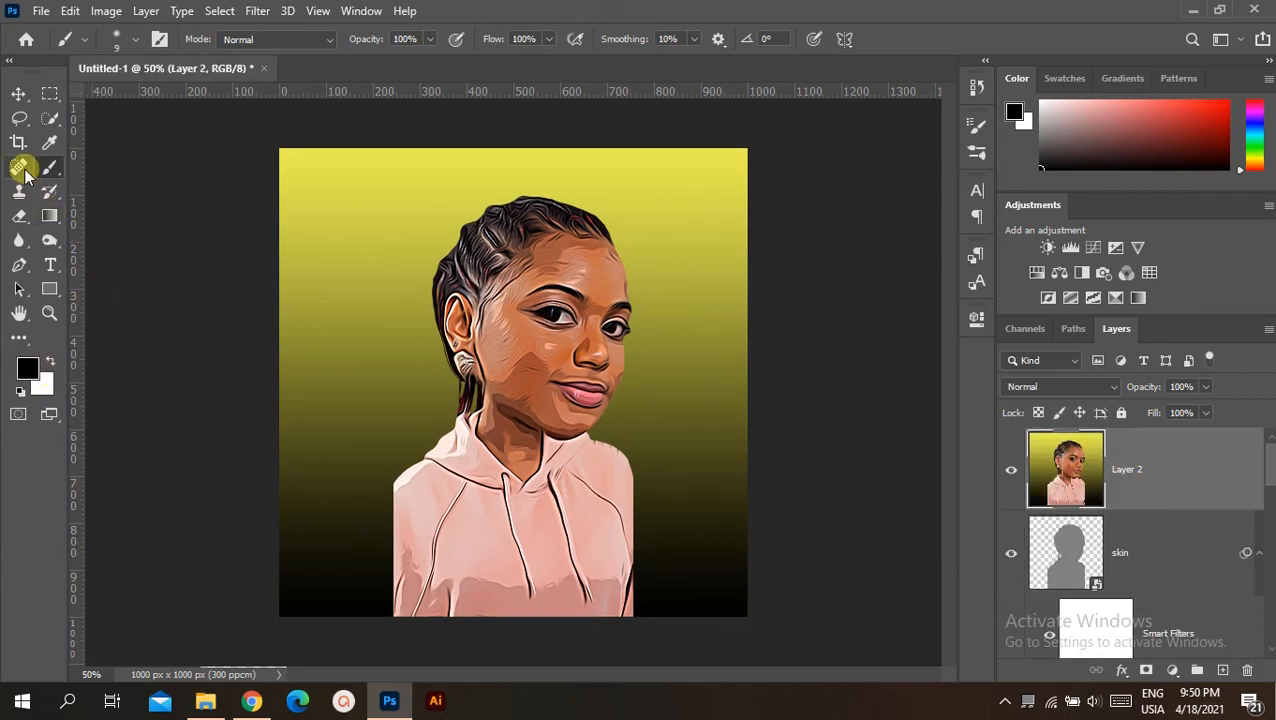
# Blend the hair strands below the earring on the merged layer using the Mixer Brush and Smudge tool
pyautogui.press('v')
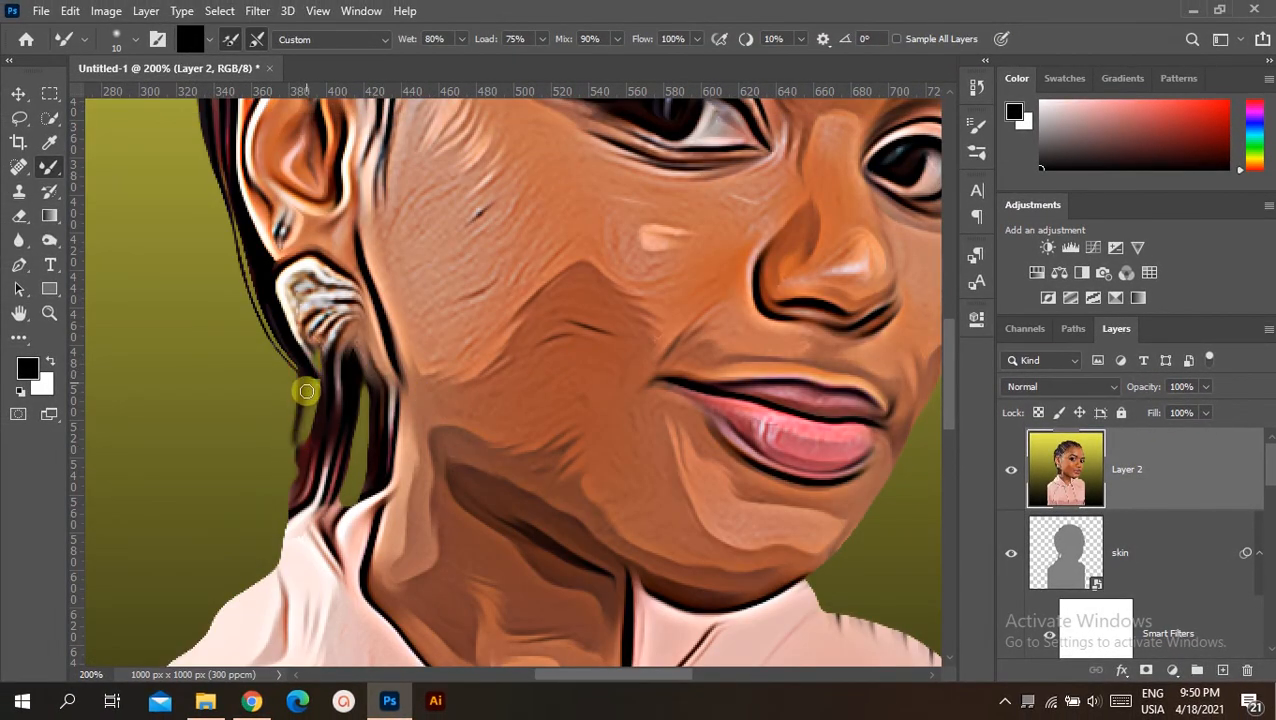
pyautogui.moveTo(306, 368); pyautogui.dragTo(297, 446)
pyautogui.moveTo(309, 384); pyautogui.dragTo(308, 427)
pyautogui.moveTo(313, 376); pyautogui.dragTo(307, 463)
pyautogui.moveTo(302, 364); pyautogui.dragTo(306, 452)
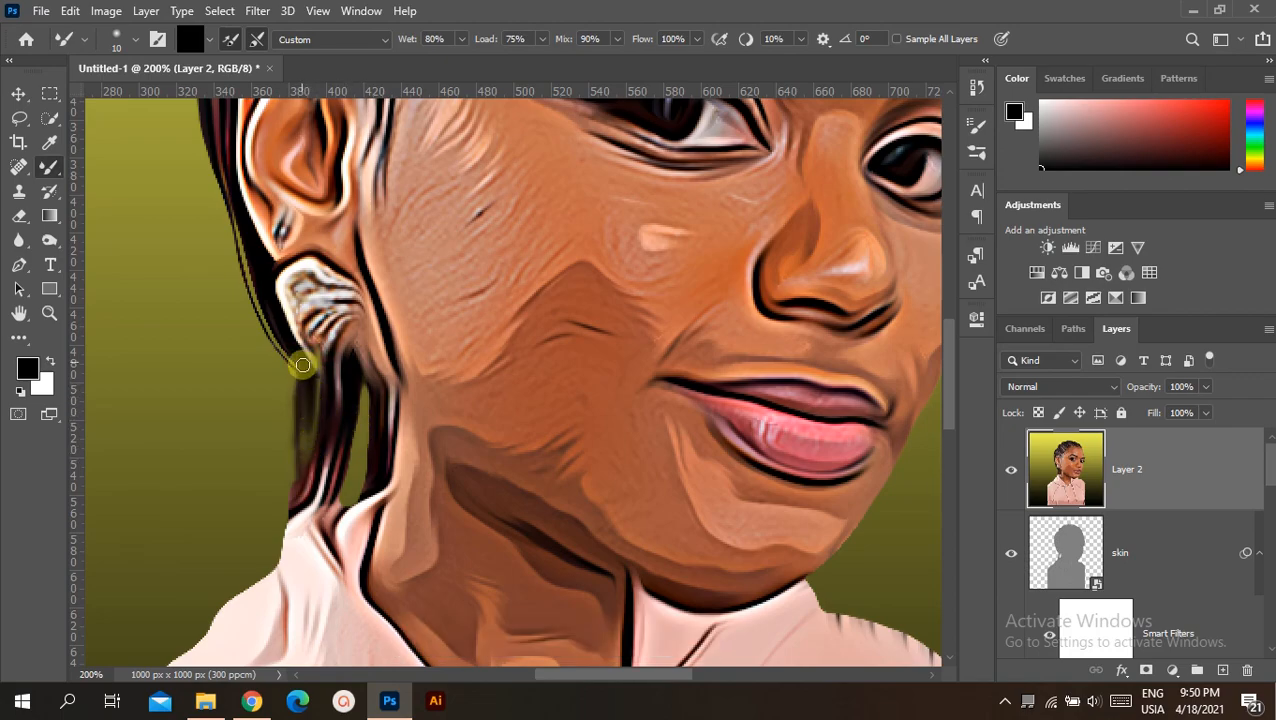
pyautogui.moveTo(298, 374)
pyautogui.mouseDown()
pyautogui.moveTo(305, 470)
pyautogui.moveTo(326, 511)
pyautogui.moveTo(300, 498)
pyautogui.moveTo(327, 408)
pyautogui.mouseUp()
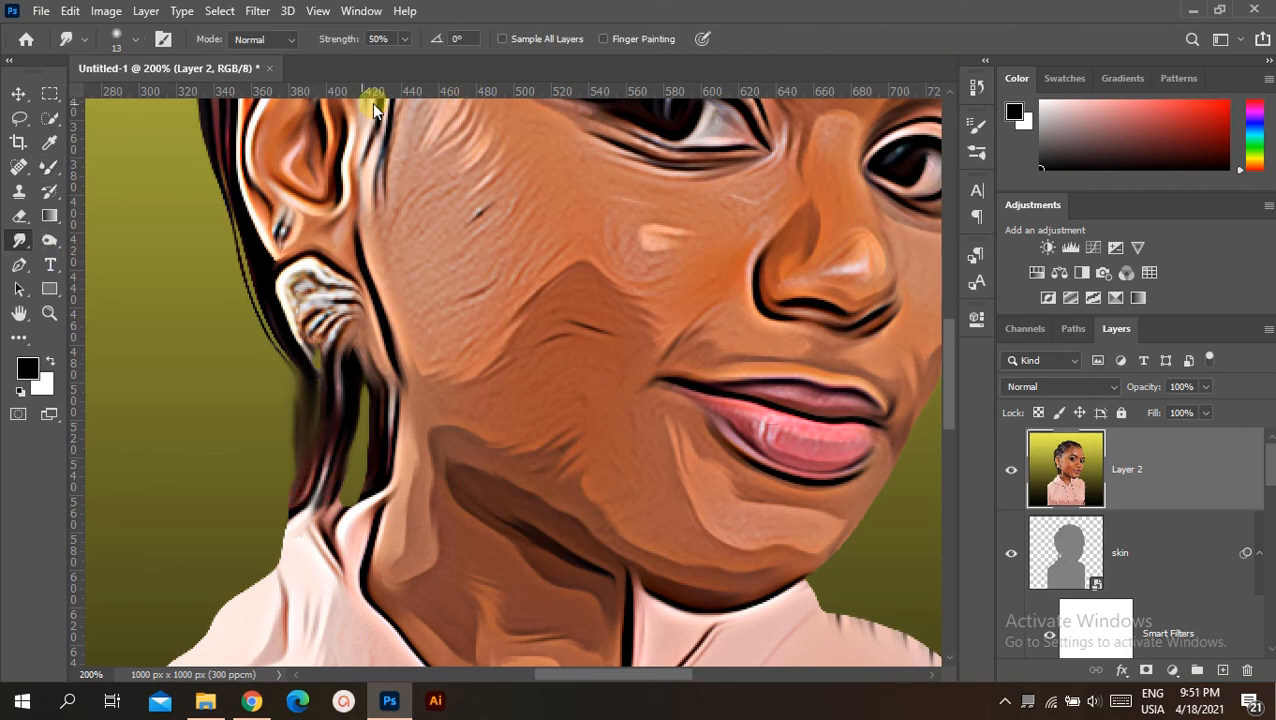
pyautogui.click(18, 94)
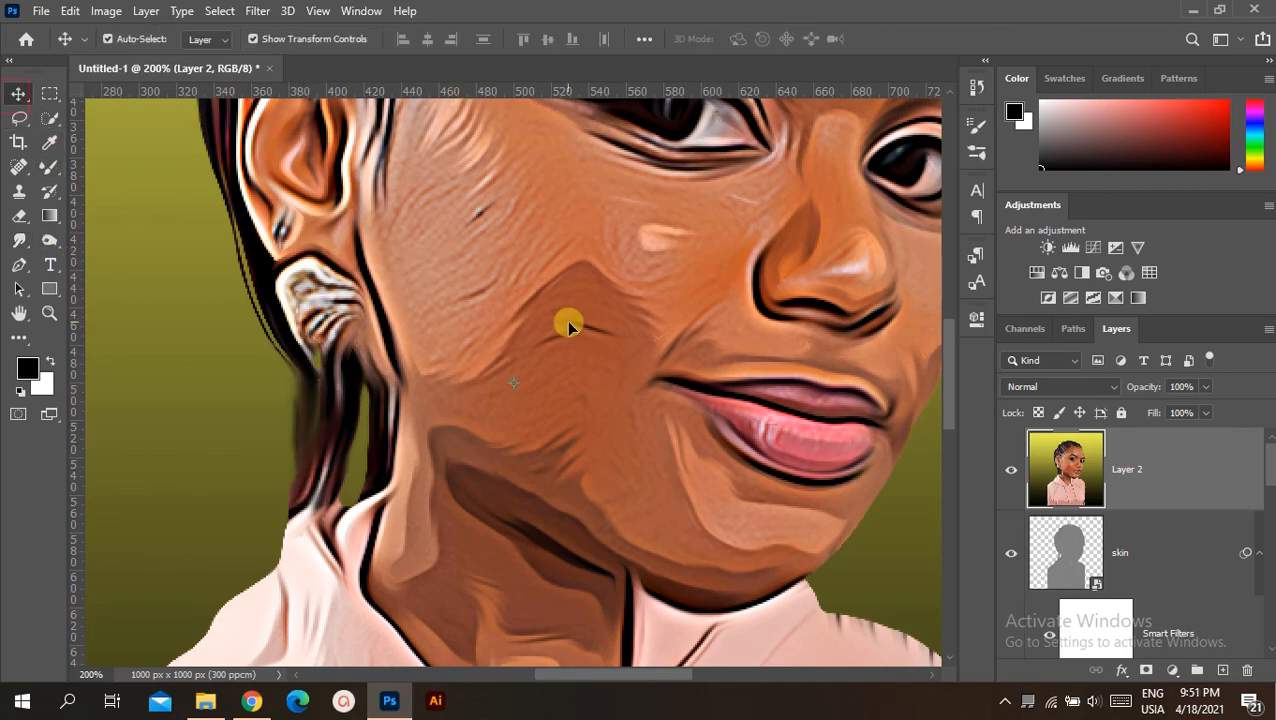
# Group all layers from the skin layer down to Color Fill 1, leaving out the merged layer and Background
pyautogui.scroll(-3, 572, 330)
pyautogui.scroll(-1, 1127, 562)
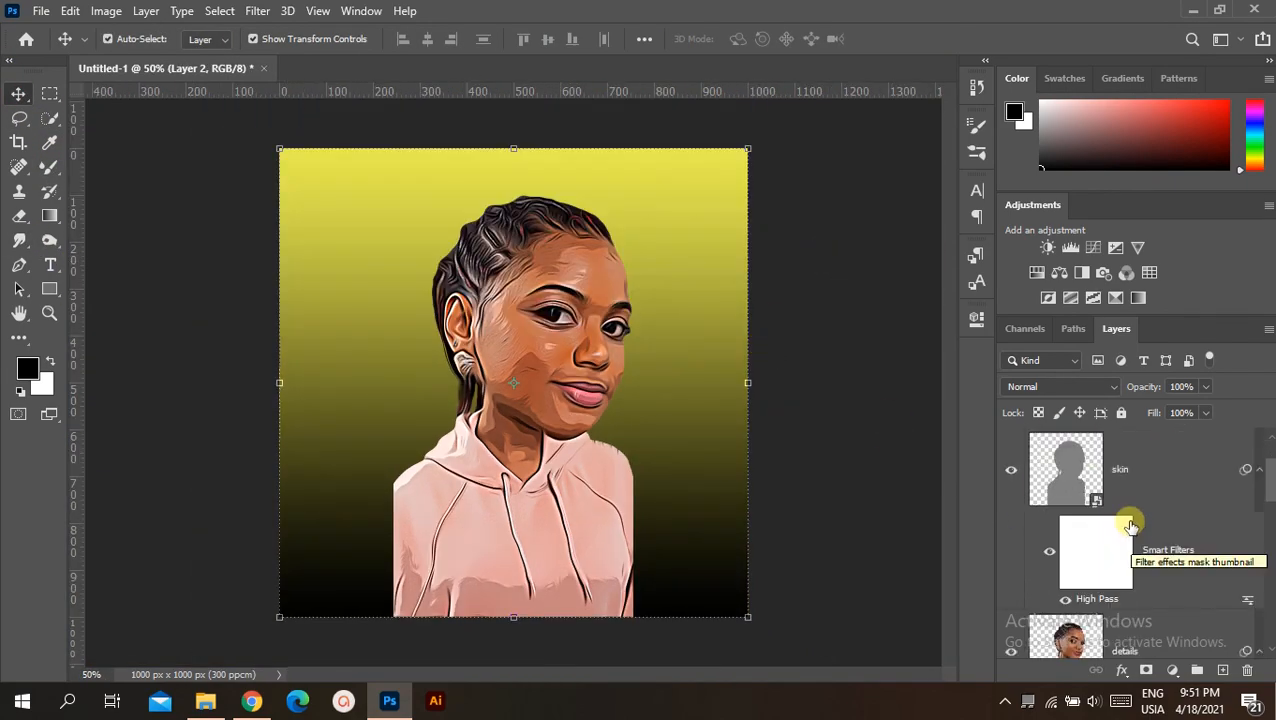
pyautogui.click(1128, 482)
pyautogui.scroll(-6, 1181, 594)
pyautogui.scroll(-4, 1178, 580)
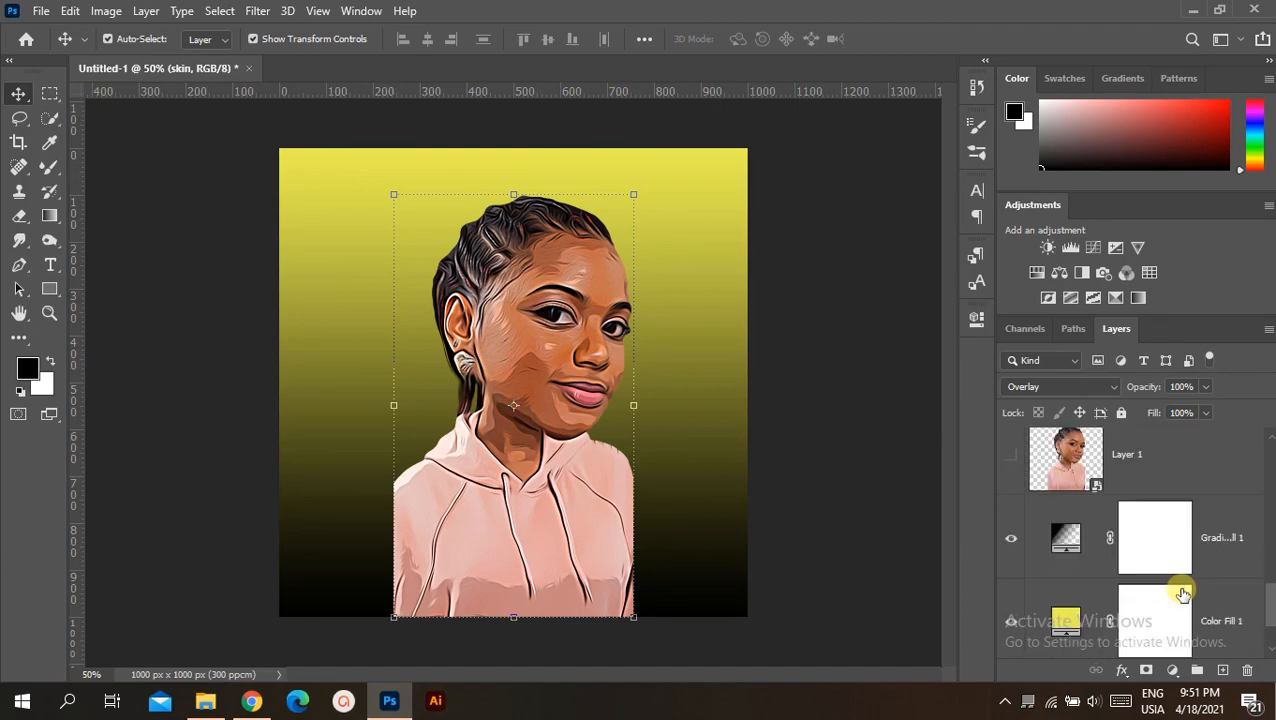
pyautogui.keyDown('shift'); pyautogui.click(1226, 538); pyautogui.keyUp('shift')
pyautogui.hotkey('ctrl', 'g')
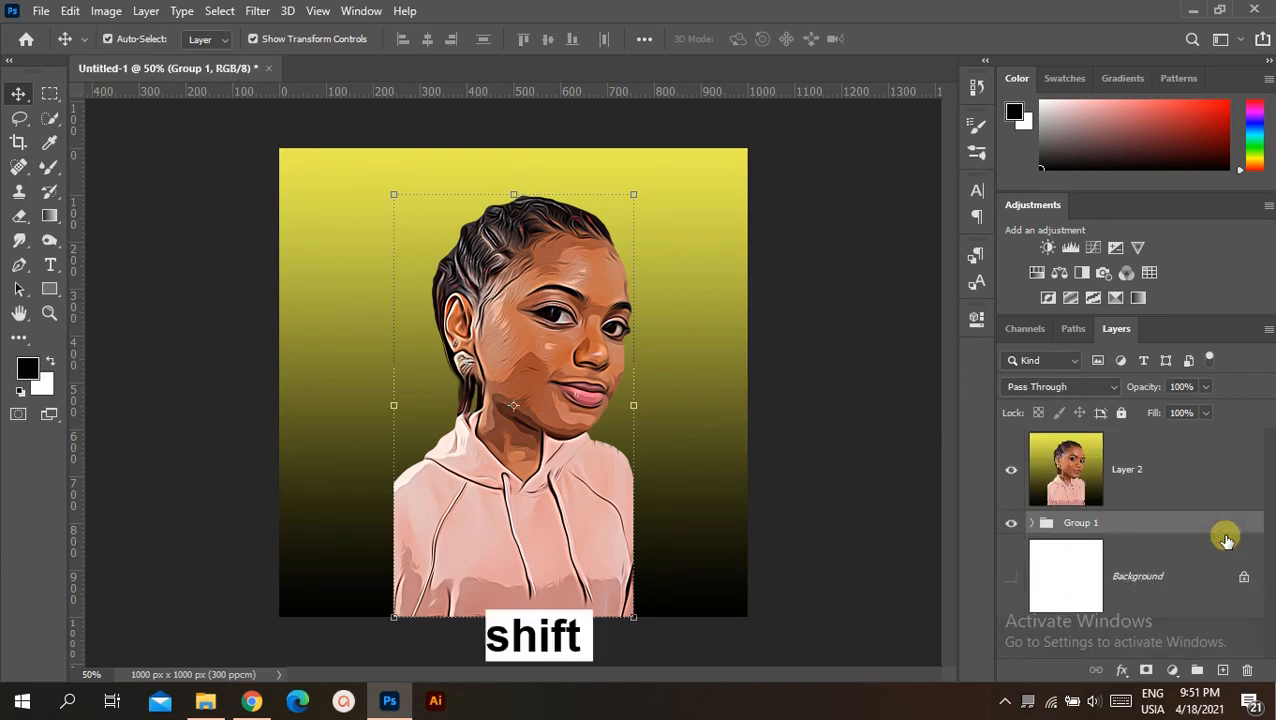
# Expand the new layer group and review its layers and the finished caricature at different magnifications
pyautogui.click(1033, 524)
pyautogui.scroll(2, 1172, 520)
pyautogui.scroll(-2, 1172, 520)
pyautogui.scroll(1, 1172, 530)
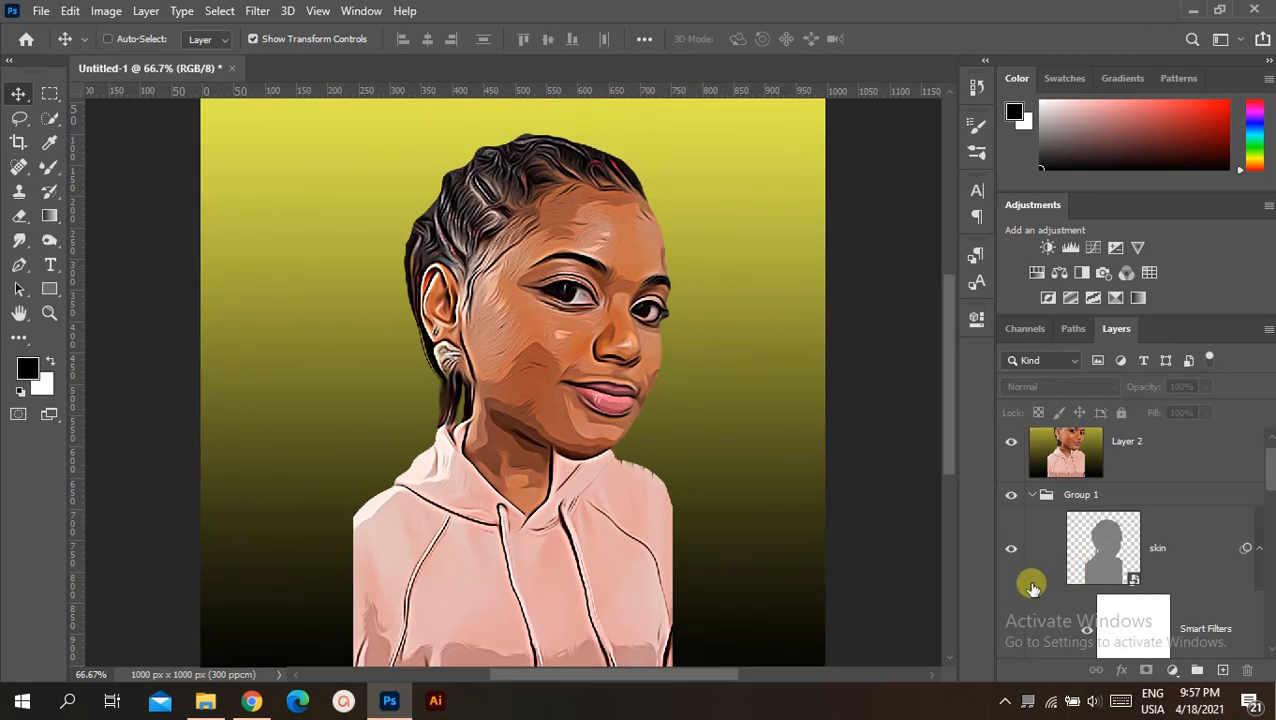
pyautogui.hotkey('ctrl', '+')
pyautogui.hotkey('ctrl', '-')
pyautogui.hotkey('ctrl', '-')
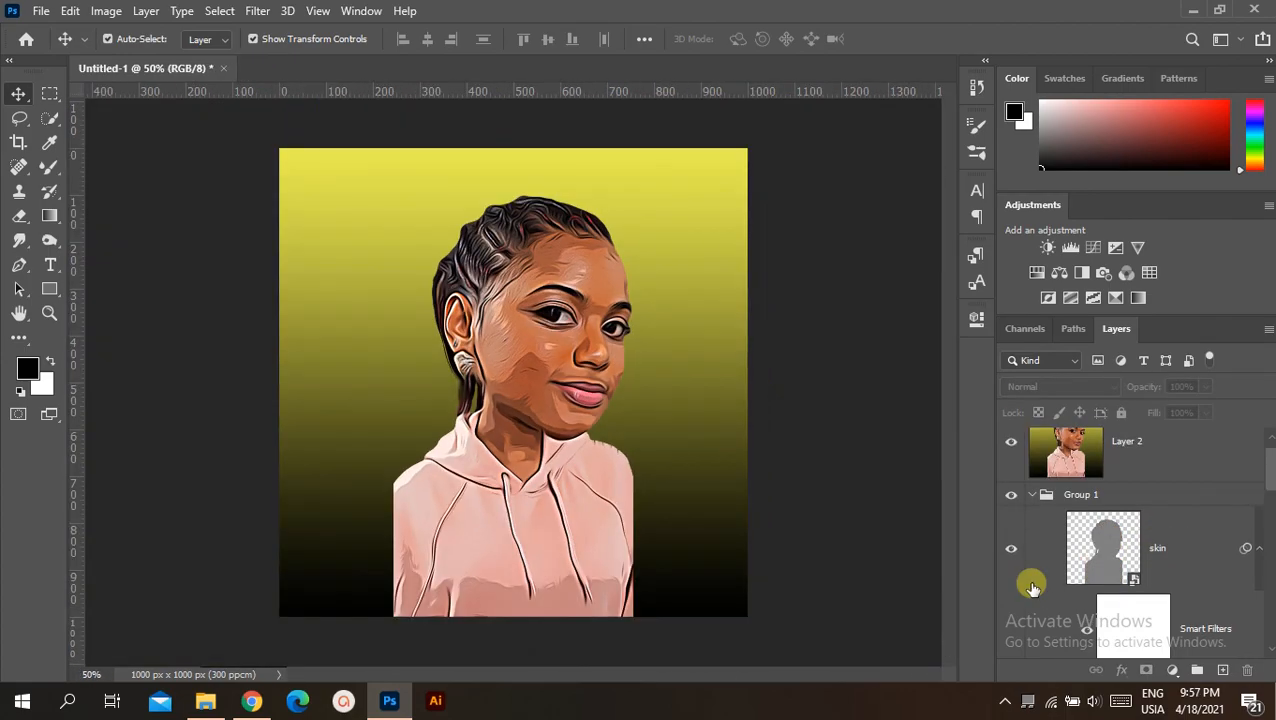